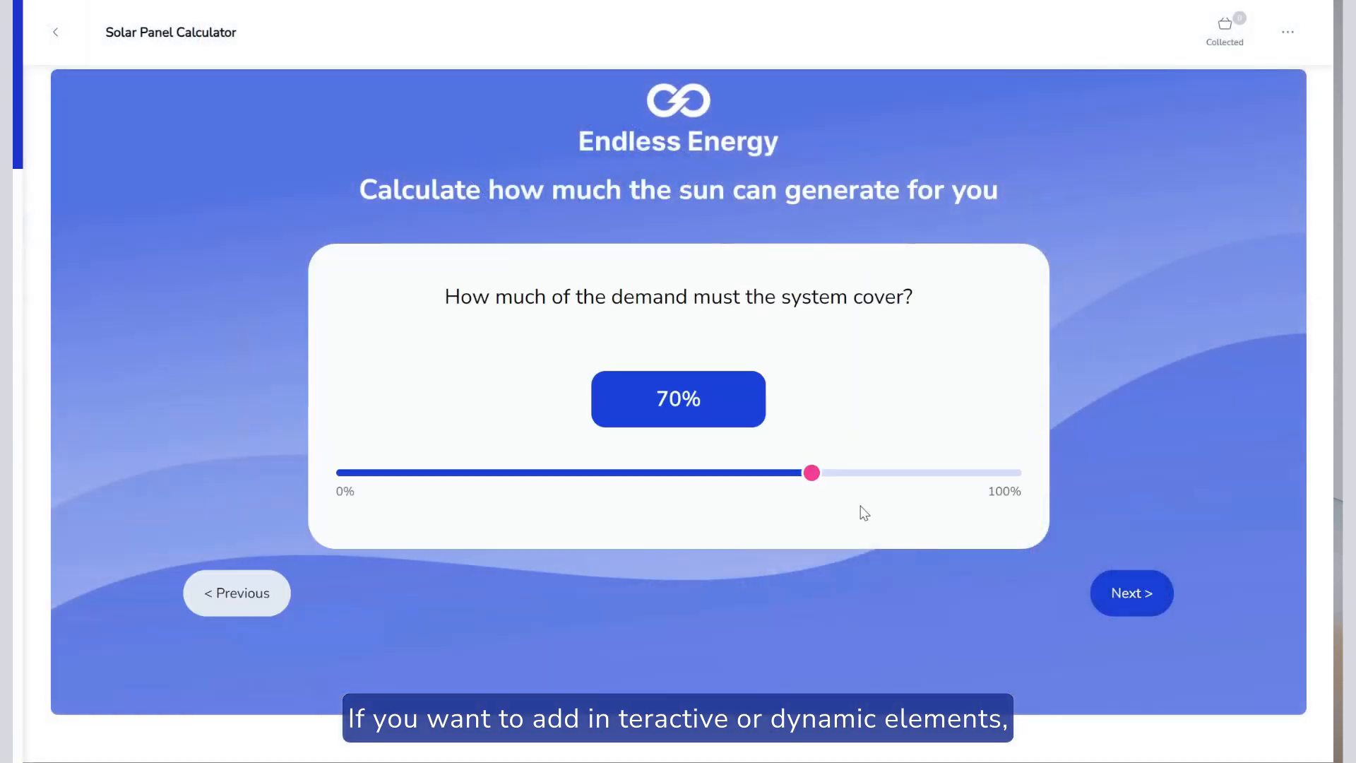
# Advance the Solar Panel Calculator past the demand coverage question
pyautogui.click(1103, 593)
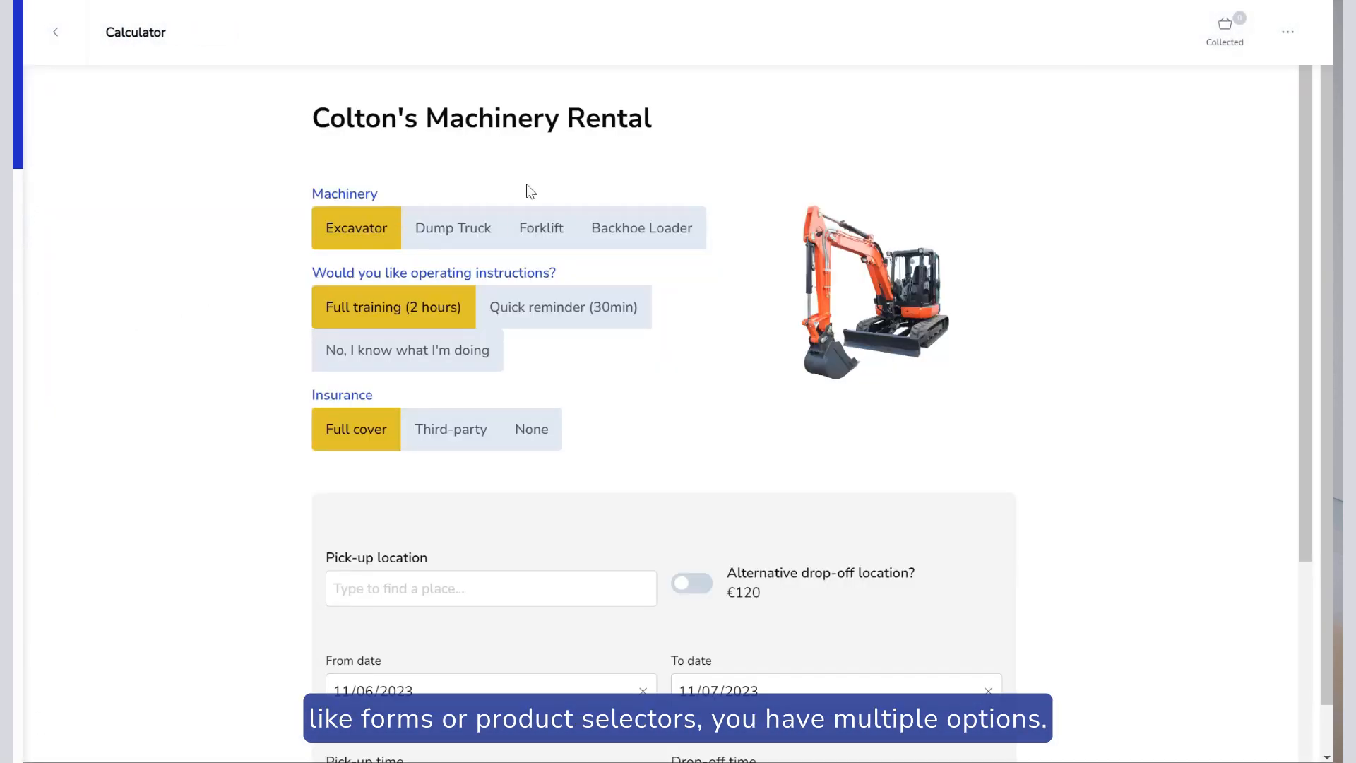
# Configure the machinery rental with Backhoe Loader, Quick reminder (30min) operating instructions and Third-party insurance
pyautogui.click(638, 228)
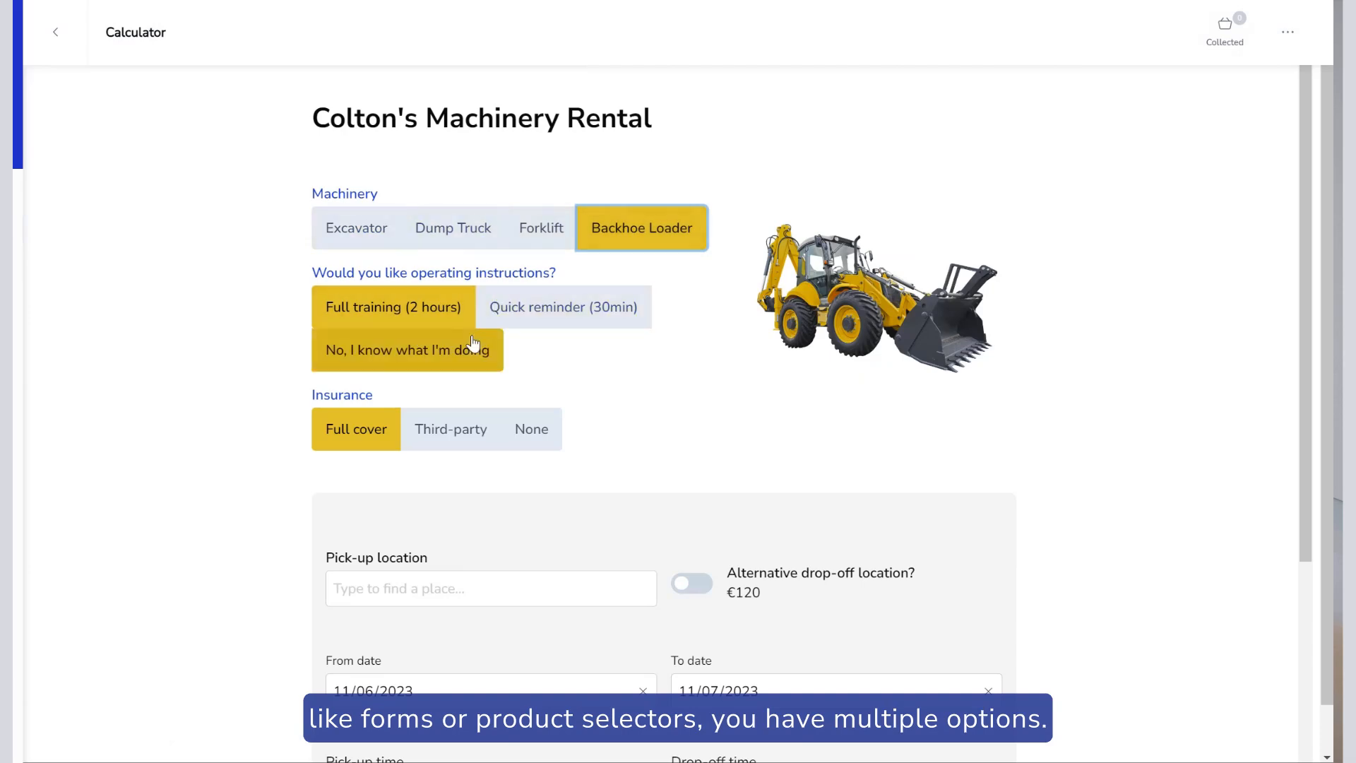
pyautogui.click(608, 308)
pyautogui.click(484, 416)
pyautogui.scroll(-5, 478, 438)
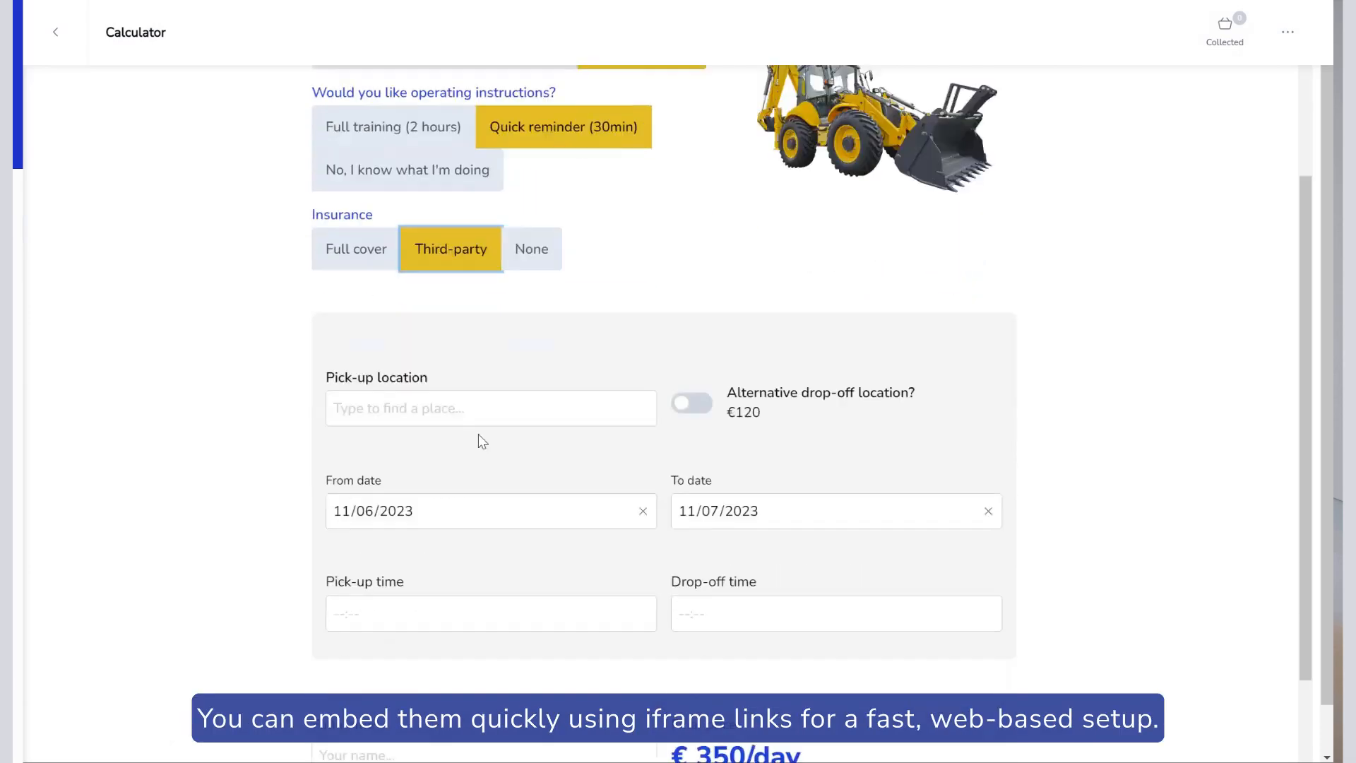
pyautogui.click(694, 240)
pyautogui.click(694, 240)
pyautogui.scroll(5, 679, 253)
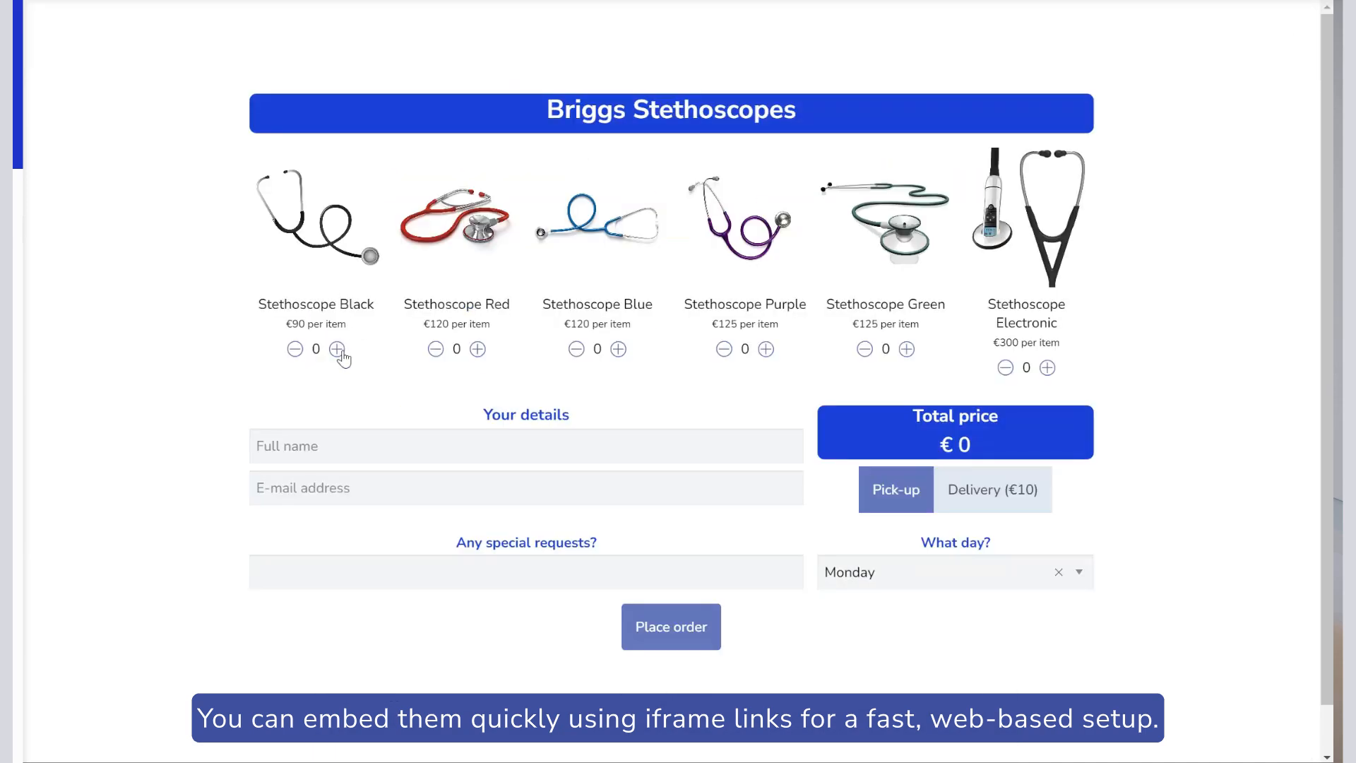
# Fill the stethoscope order with one black, one blue and two green items, and choose Delivery (€10)
pyautogui.click(336, 349)
pyautogui.click(618, 349)
pyautogui.click(906, 349)
pyautogui.click(907, 349)
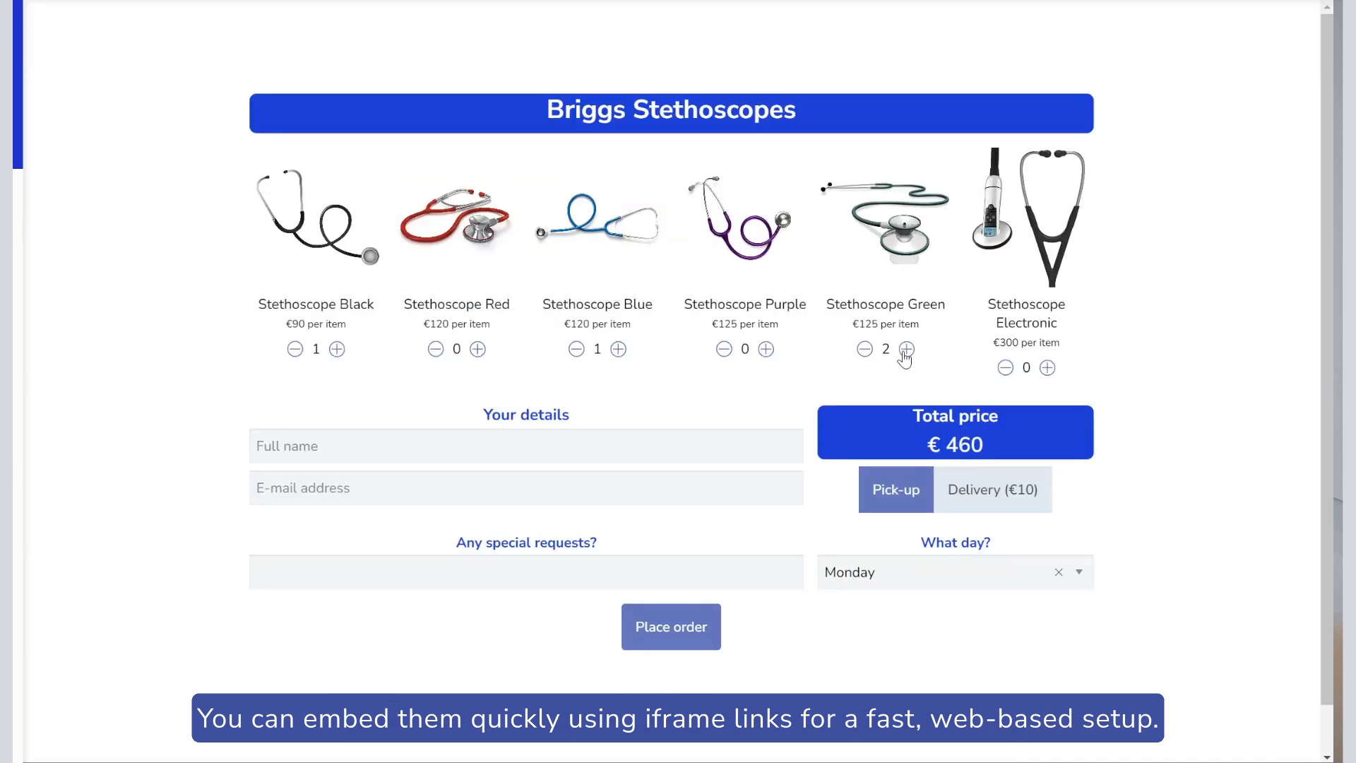
pyautogui.click(976, 488)
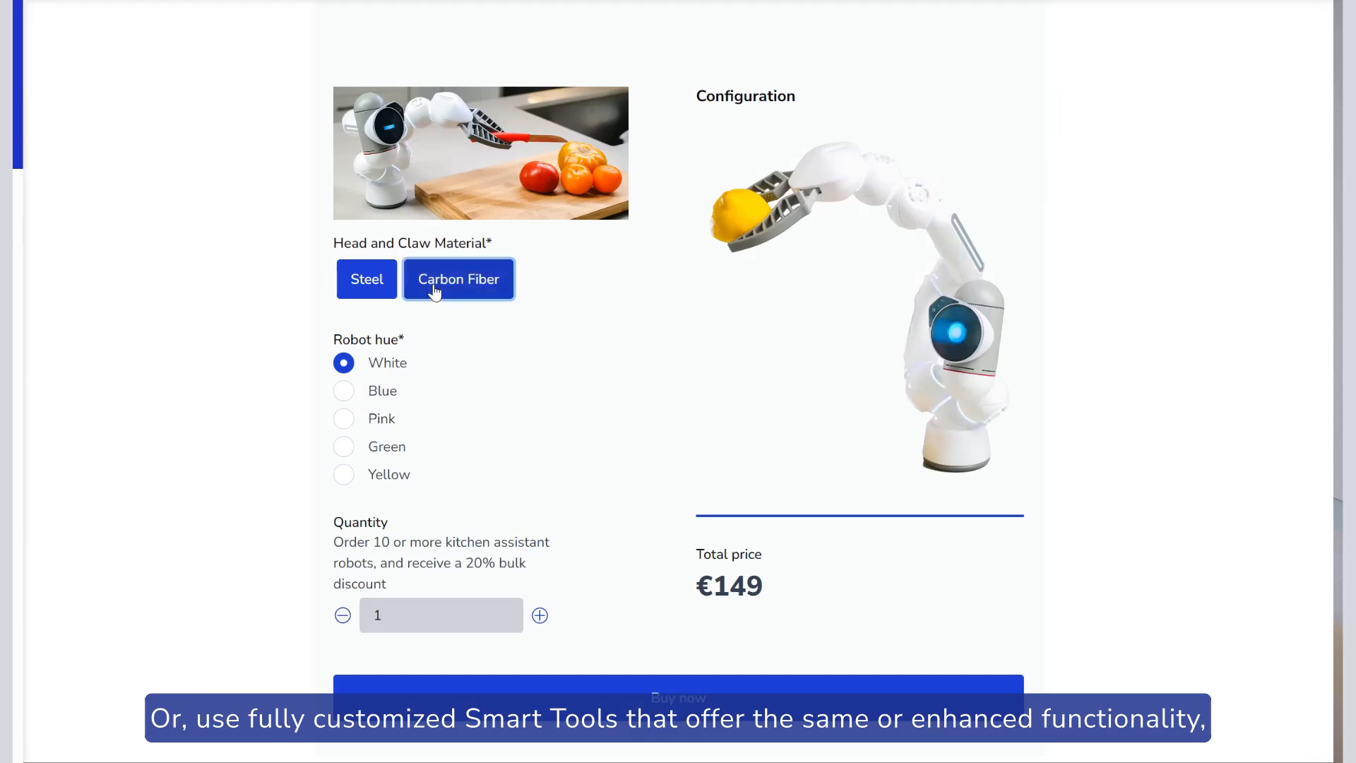
# Configure the kitchen robot with a Carbon Fiber head and claw and a Yellow hue, and increase its quantity
pyautogui.click(452, 281)
pyautogui.click(344, 419)
pyautogui.click(344, 474)
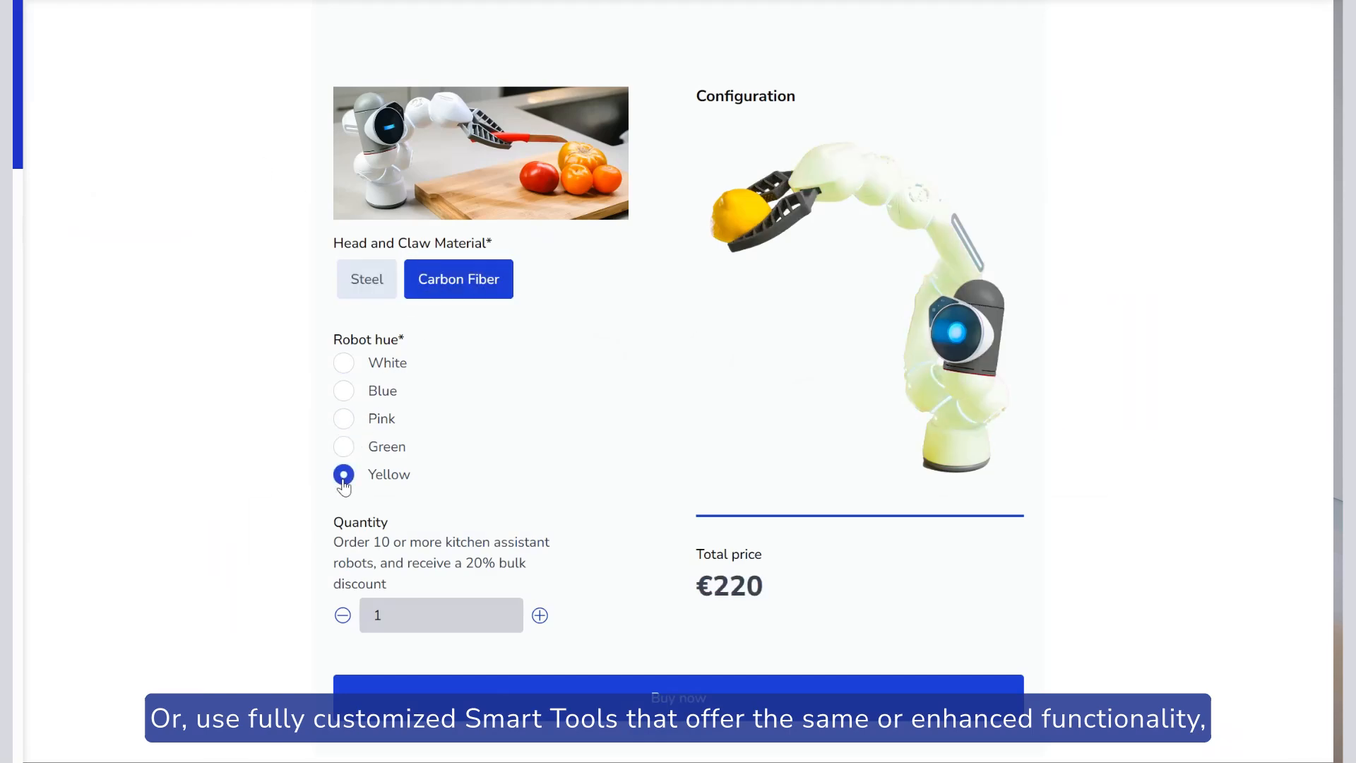
pyautogui.click(540, 616)
pyautogui.click(540, 615)
pyautogui.click(540, 616)
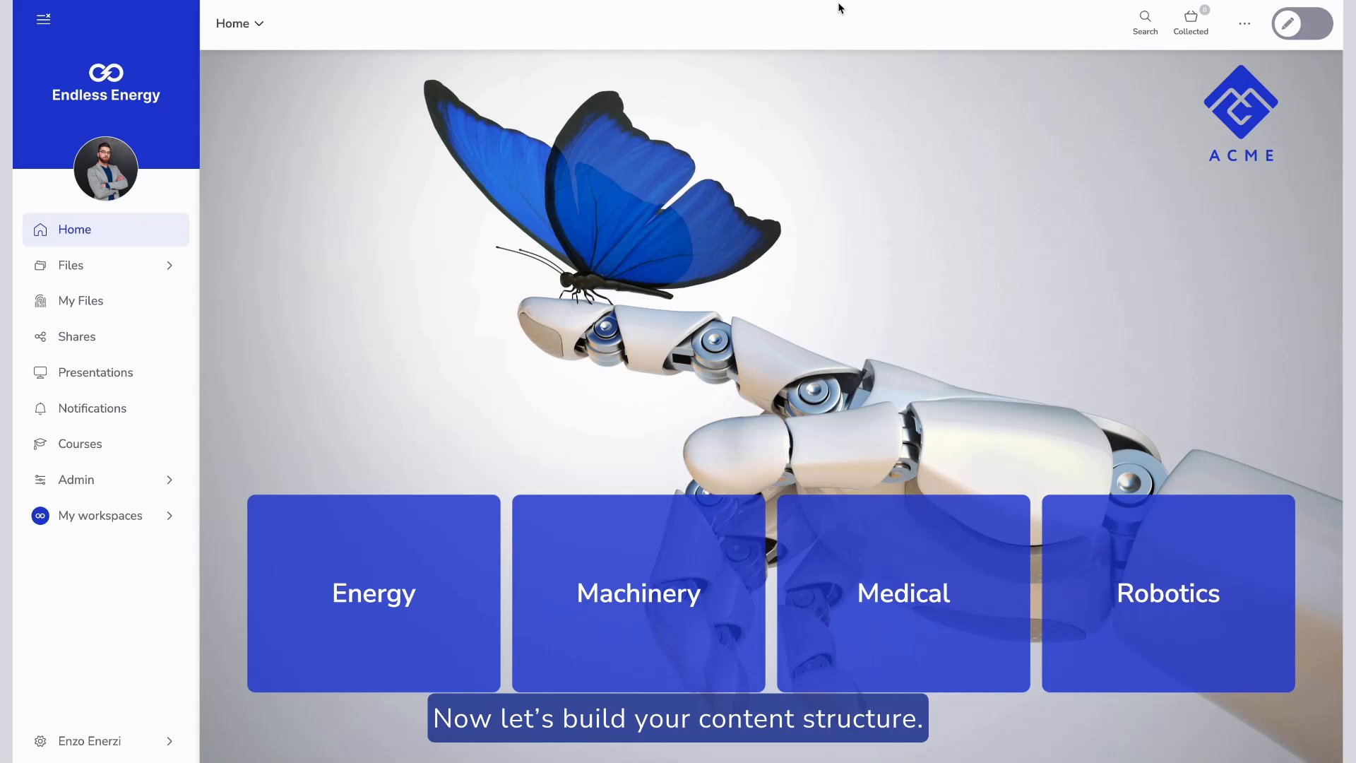
# Turn on edit mode for the Home folder and open the Solutions folder inside Energy
pyautogui.click(1304, 24)
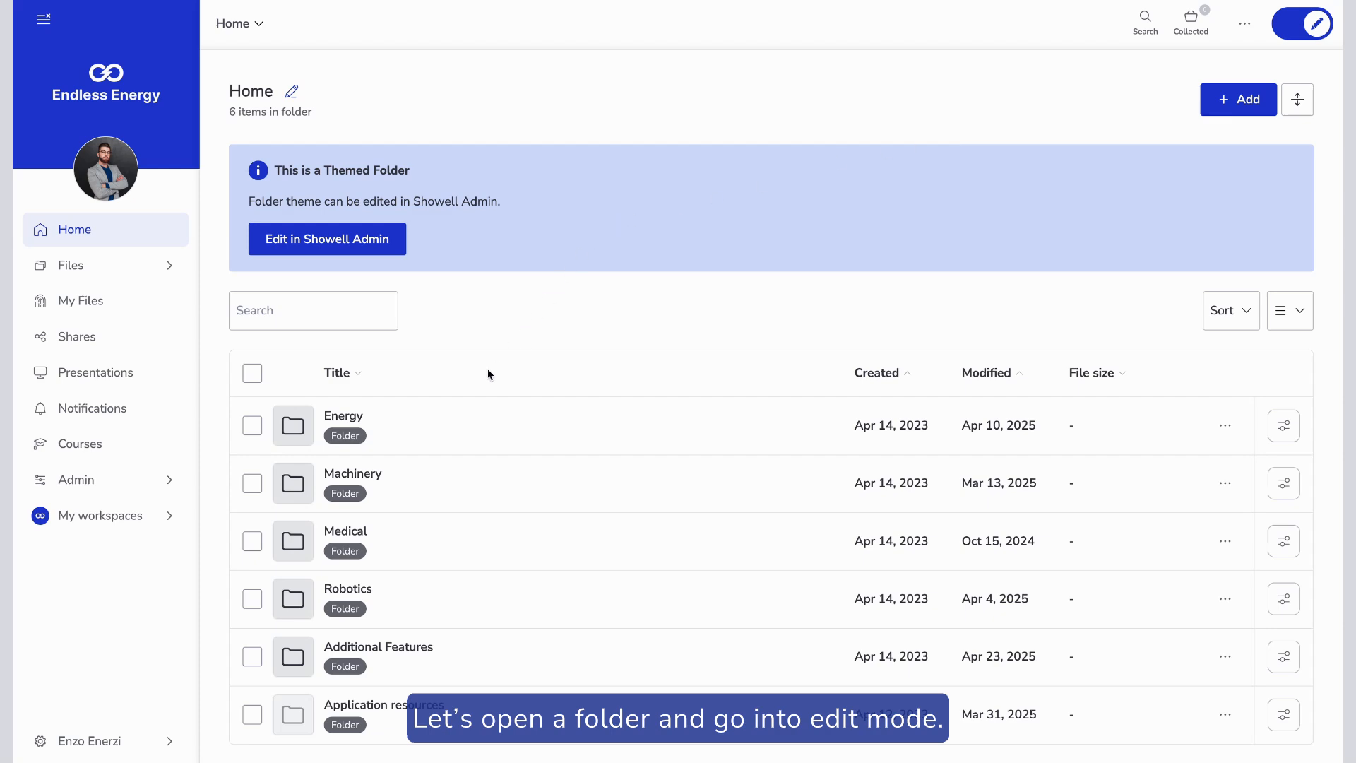
pyautogui.click(427, 422)
pyautogui.click(431, 424)
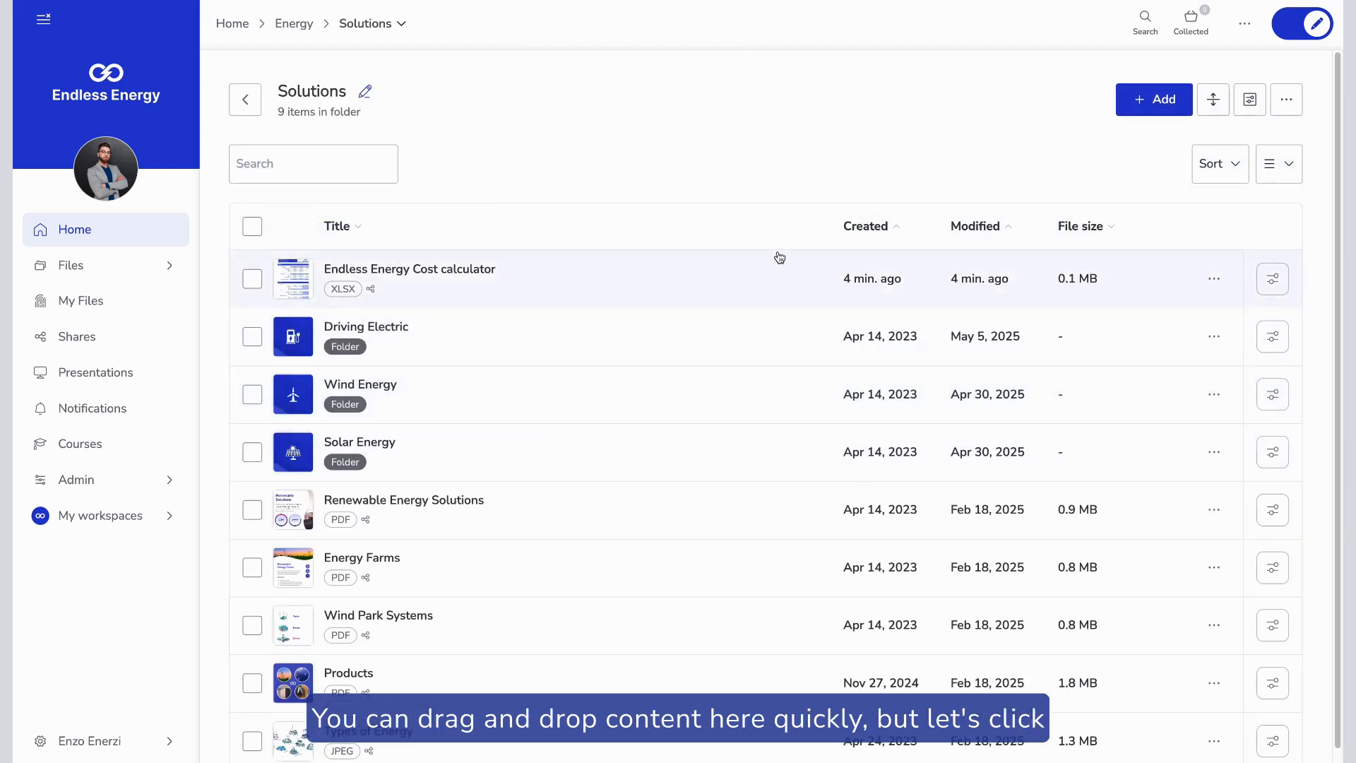
# Examine the options for adding content to the Solutions folder, including the File/Folder link form and the Google and Microsoft document types
pyautogui.click(1140, 106)
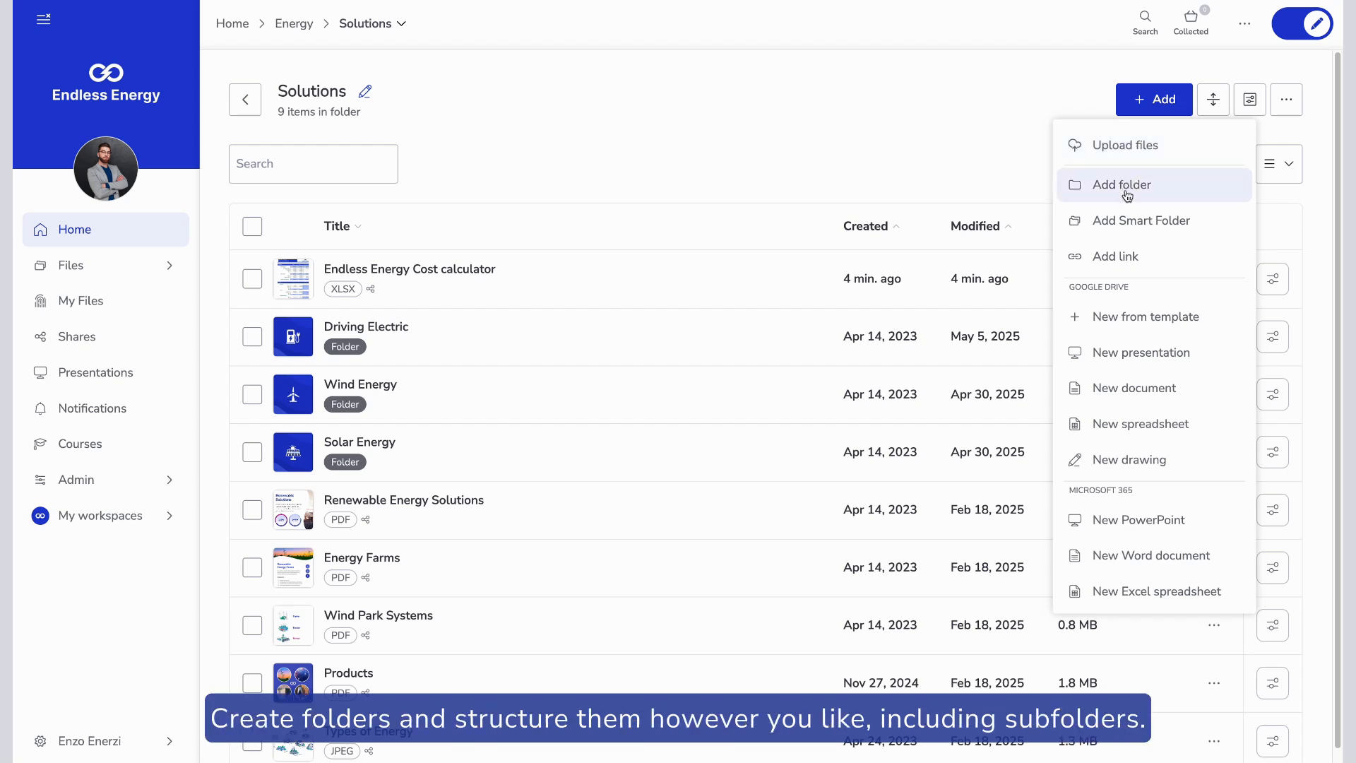
pyautogui.click(1114, 259)
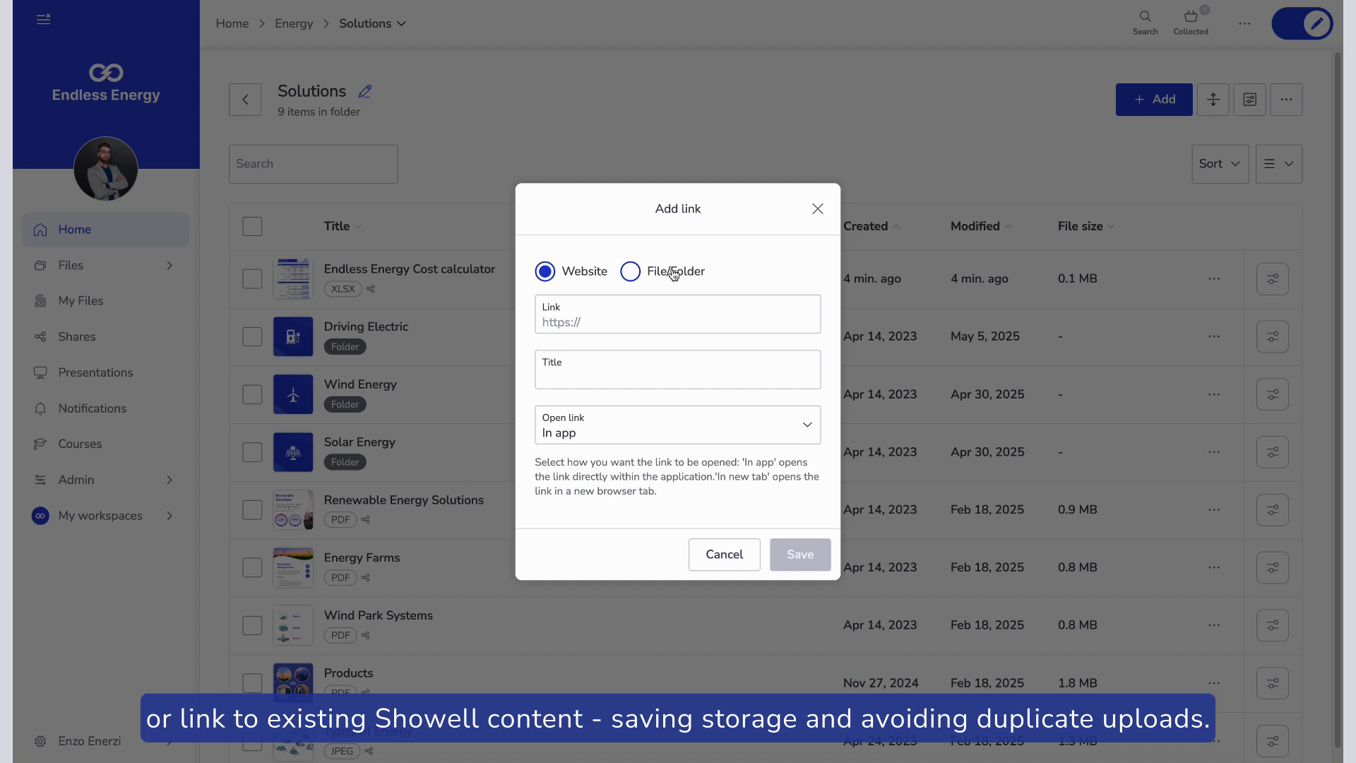
pyautogui.click(673, 274)
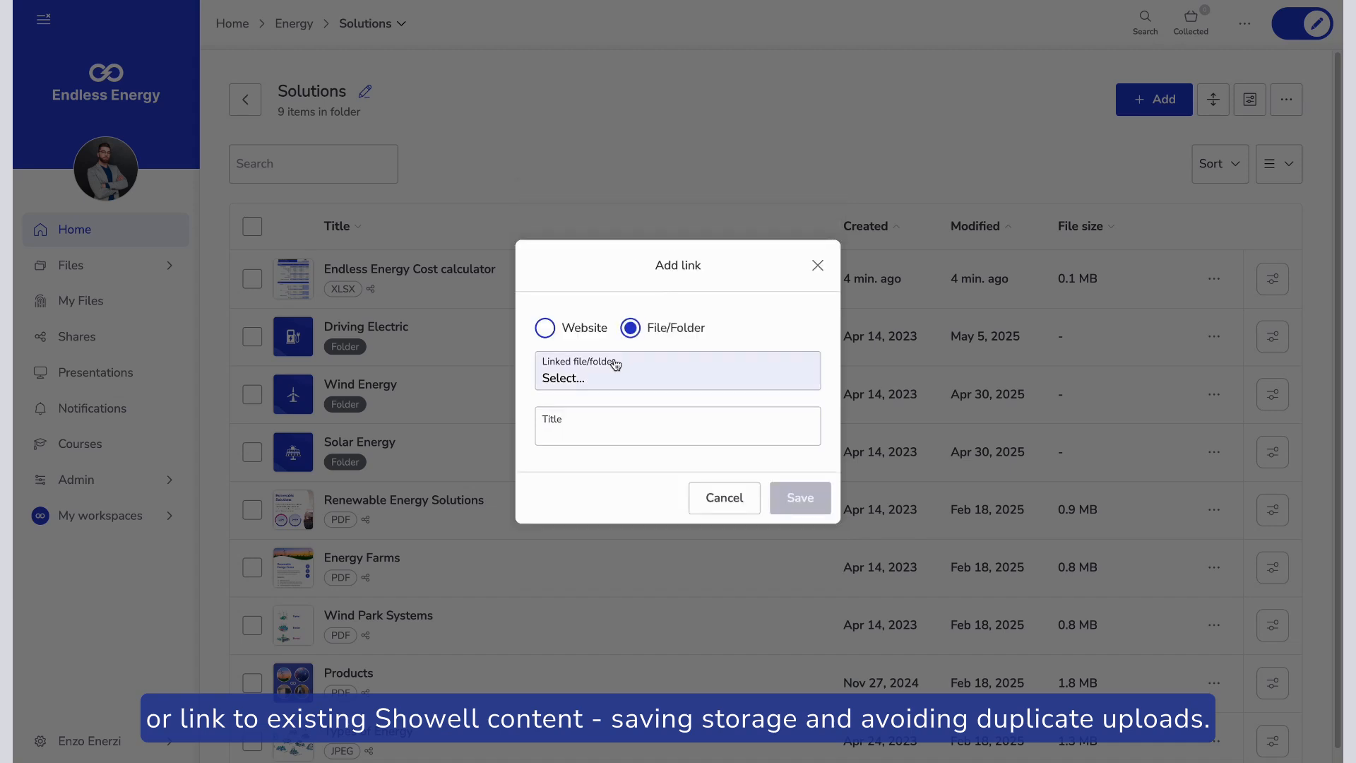
pyautogui.click(817, 266)
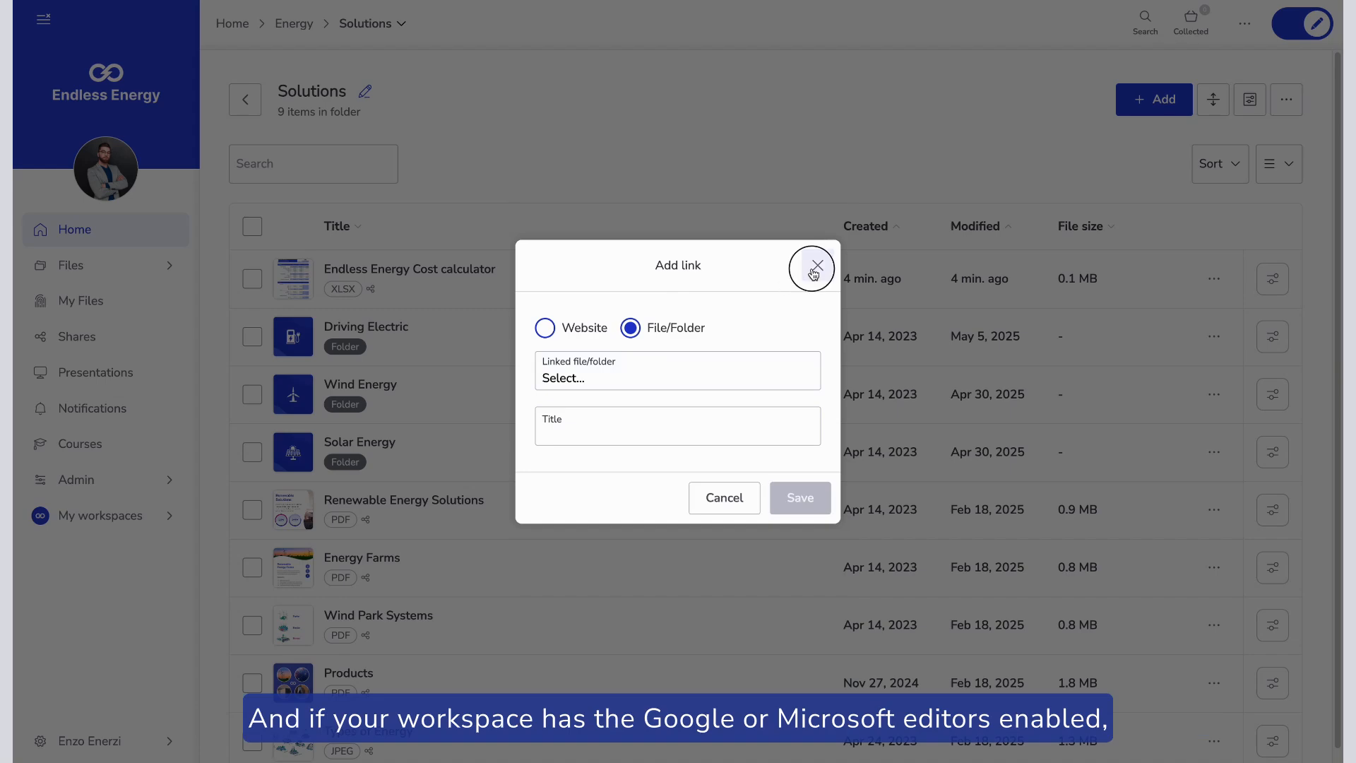
pyautogui.click(1157, 100)
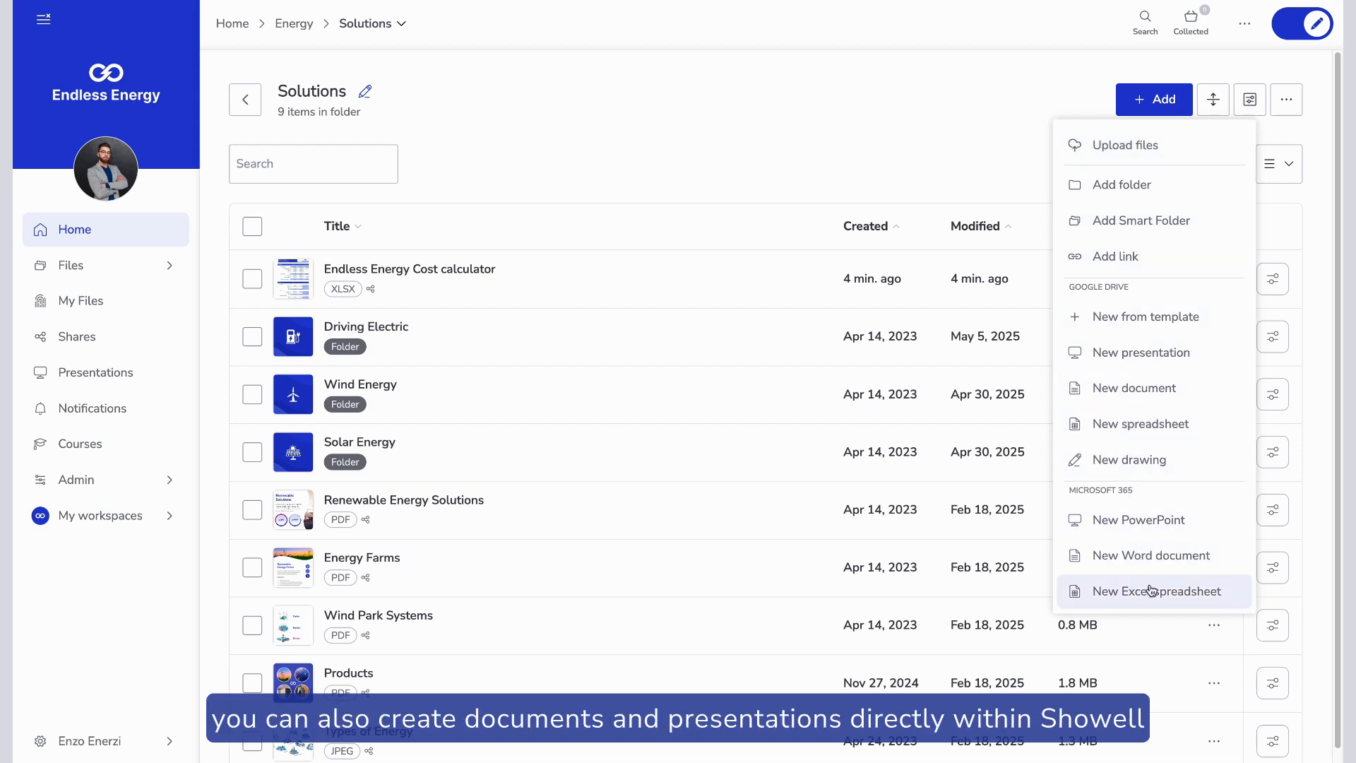
pyautogui.click(1062, 91)
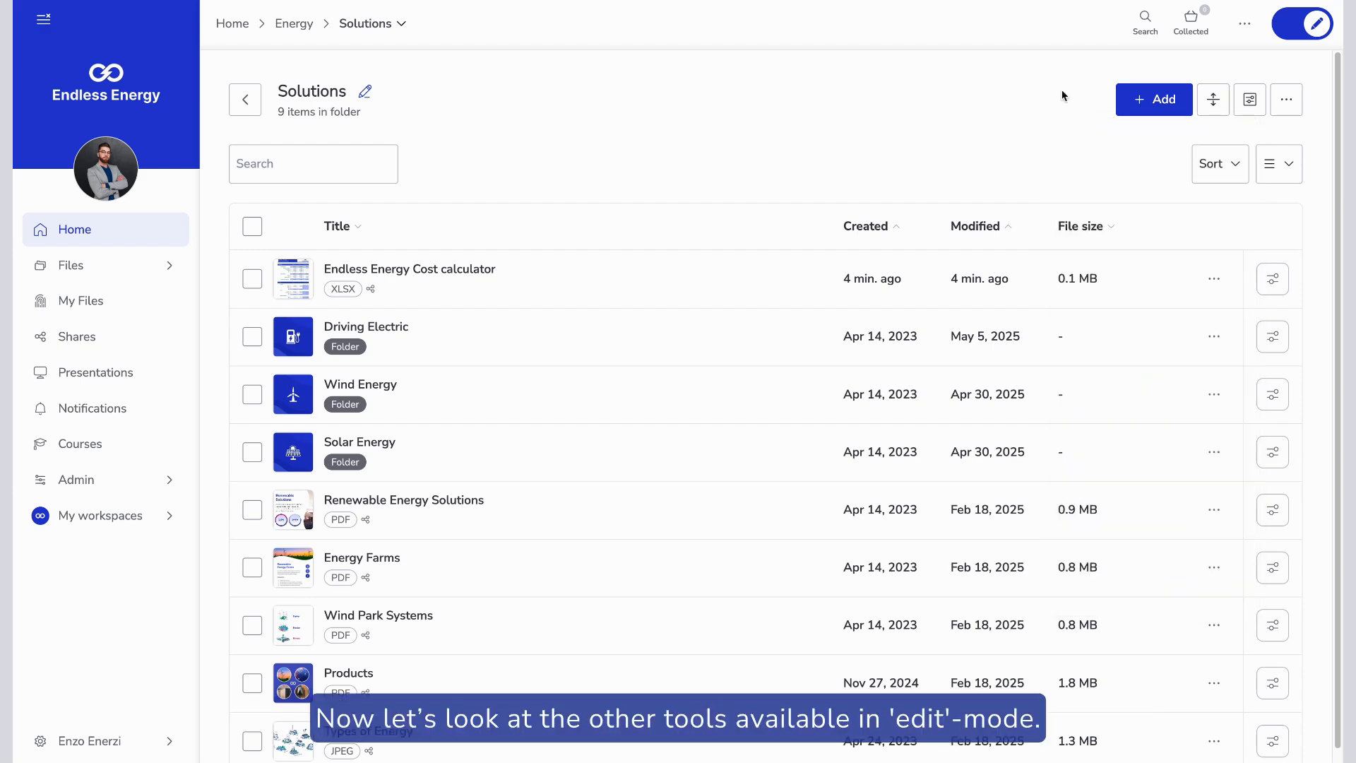
# Open the Solutions folder's name for editing and leave the field
pyautogui.click(332, 95)
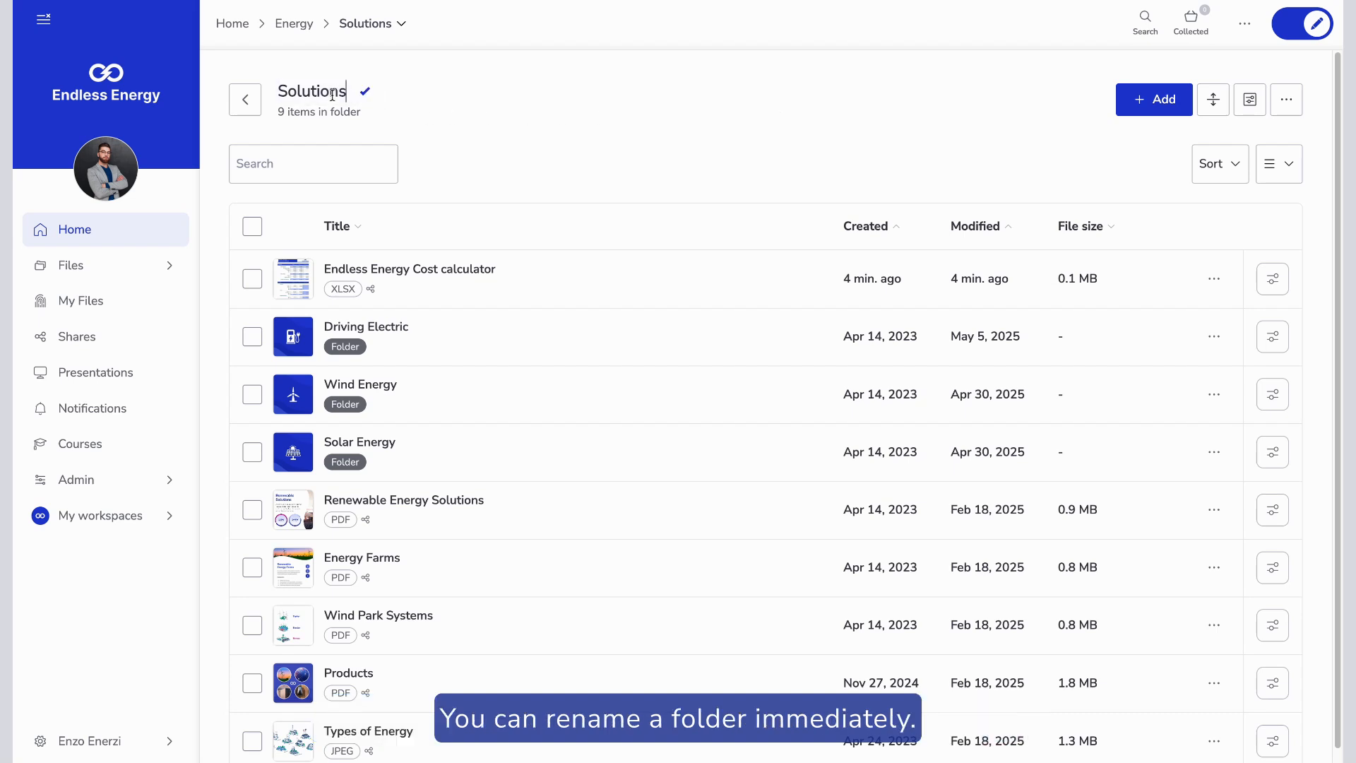
pyautogui.click(322, 163)
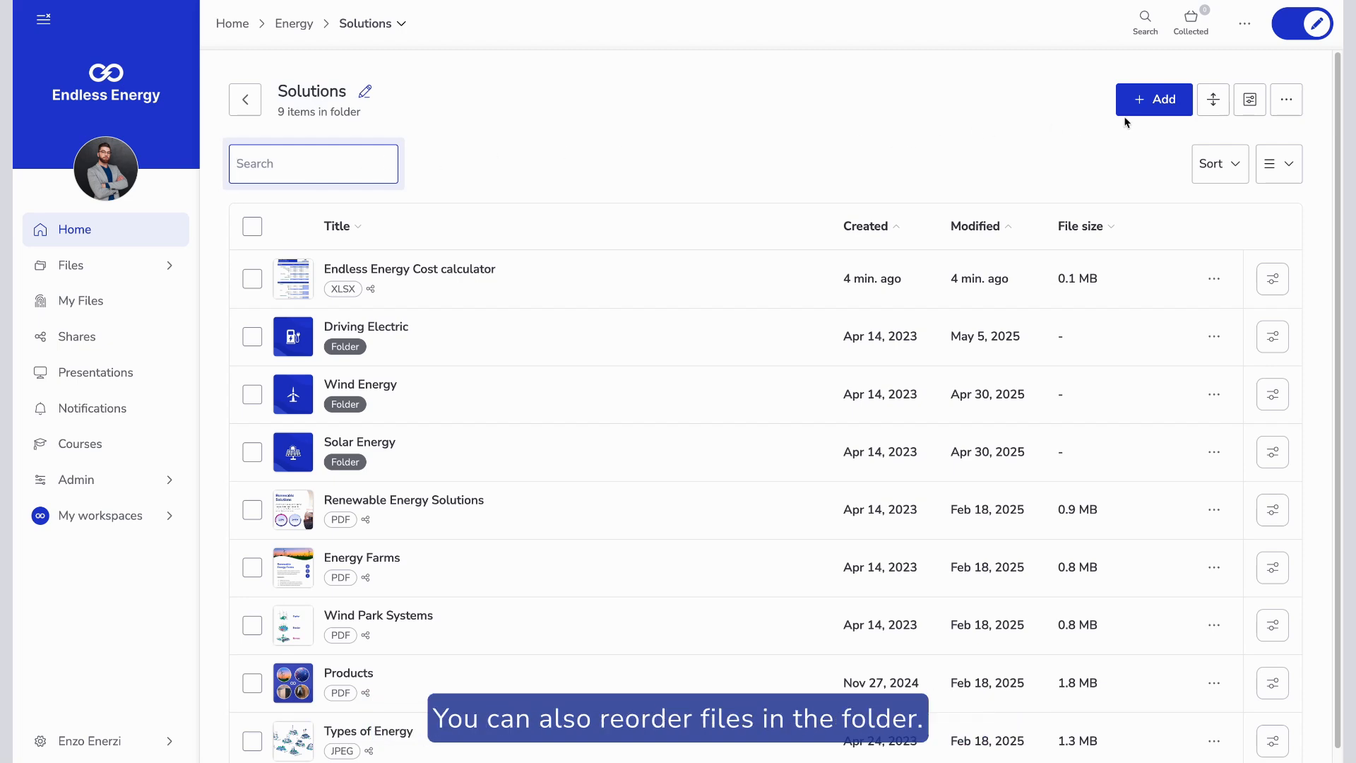
# Reorder the Solutions folder so the Endless Energy Cost calculator comes directly after Solar Energy, and save the order
pyautogui.click(1203, 106)
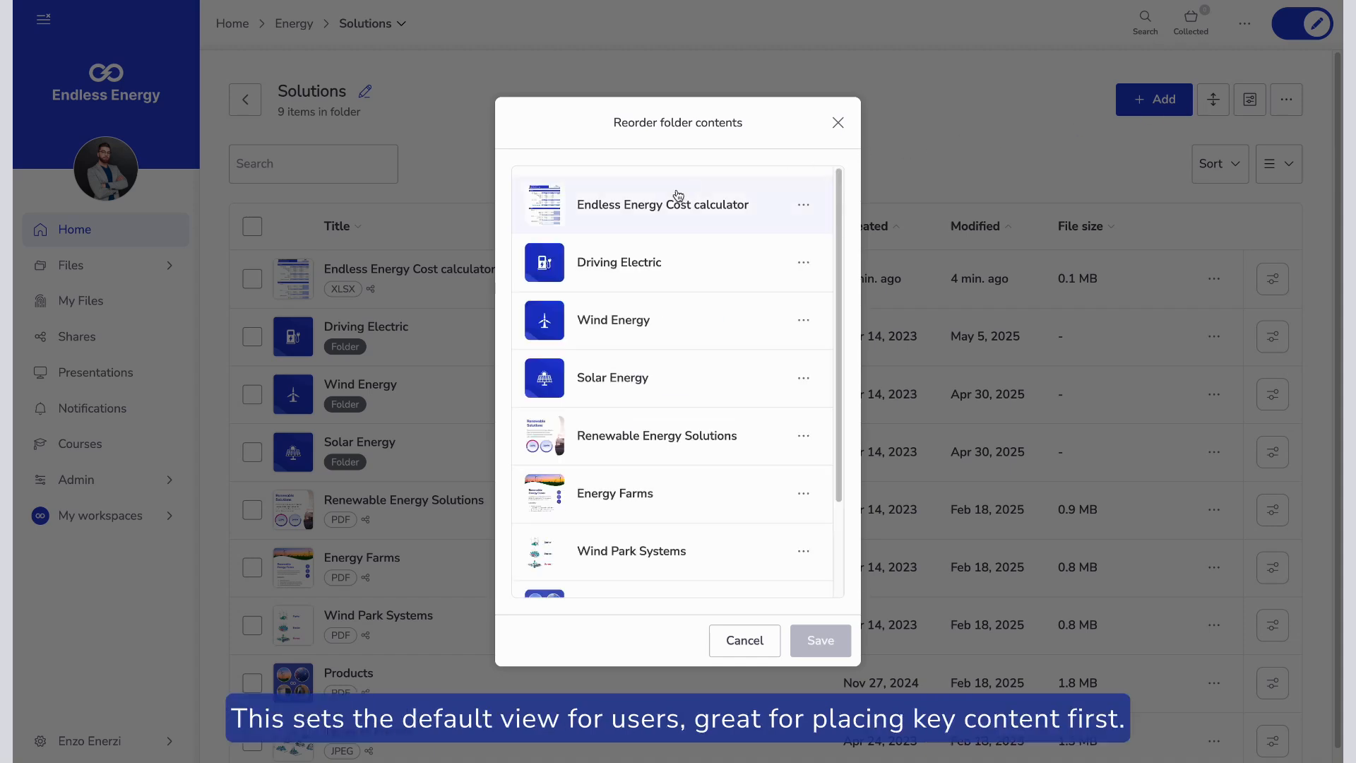
pyautogui.click(651, 207)
pyautogui.moveTo(650, 206); pyautogui.dragTo(648, 416)
pyautogui.click(823, 642)
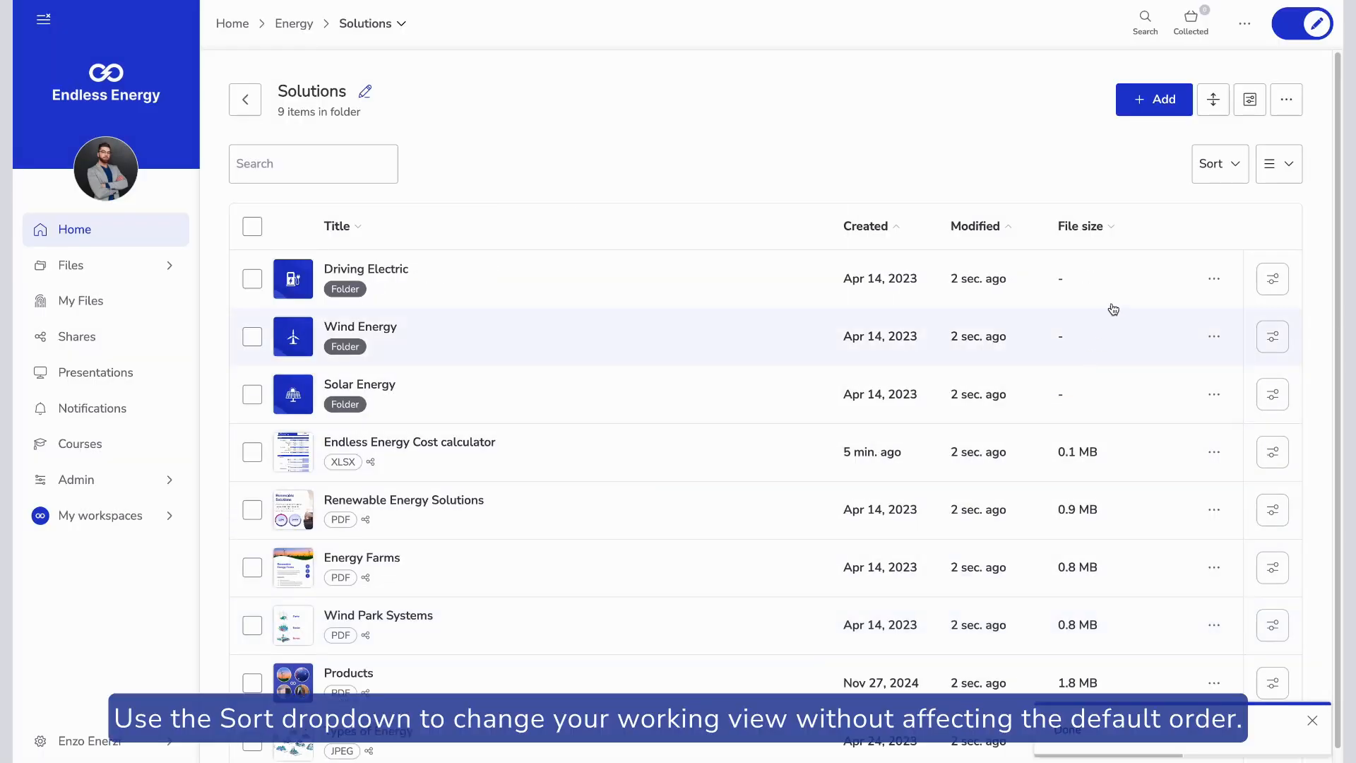
# Review the folder's sorting options, and preview its contents as a Compact grid before returning to the List view
pyautogui.click(1228, 176)
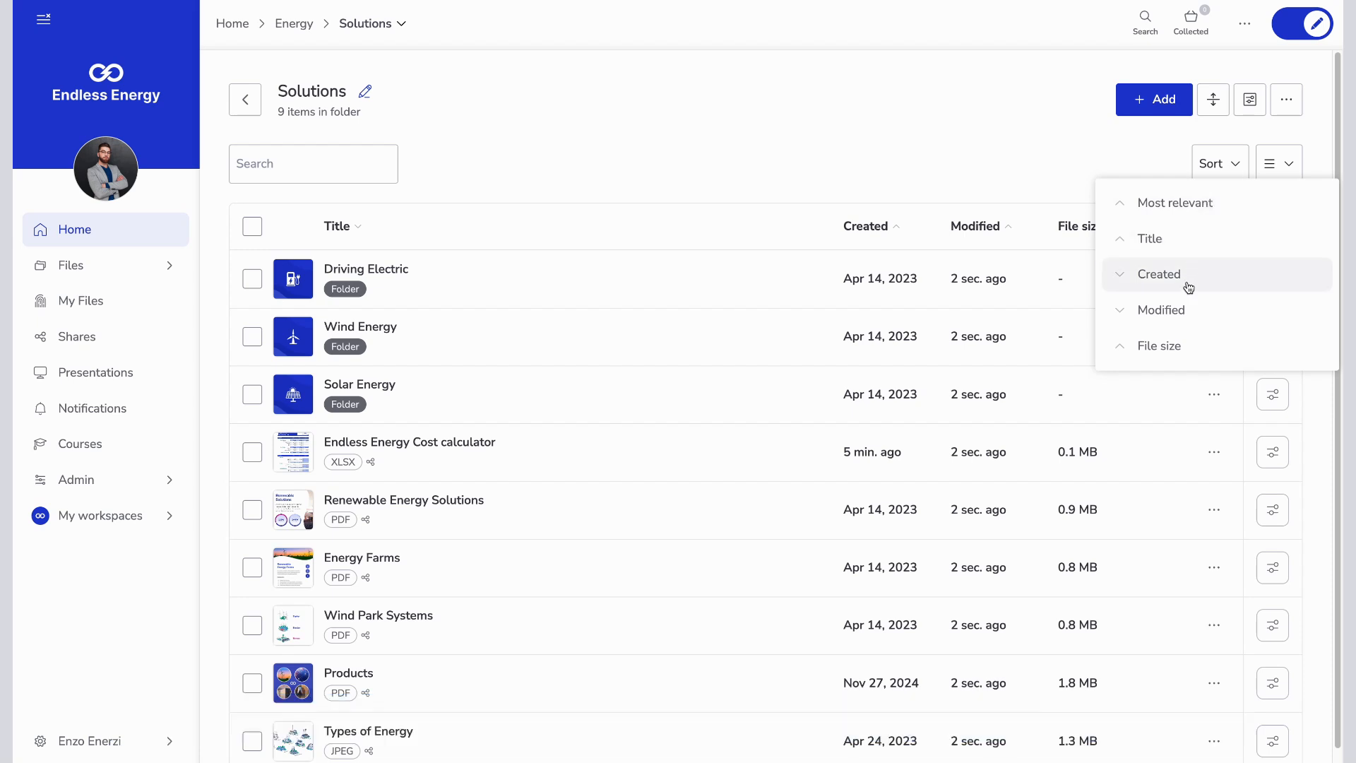
pyautogui.click(1278, 163)
pyautogui.click(1279, 163)
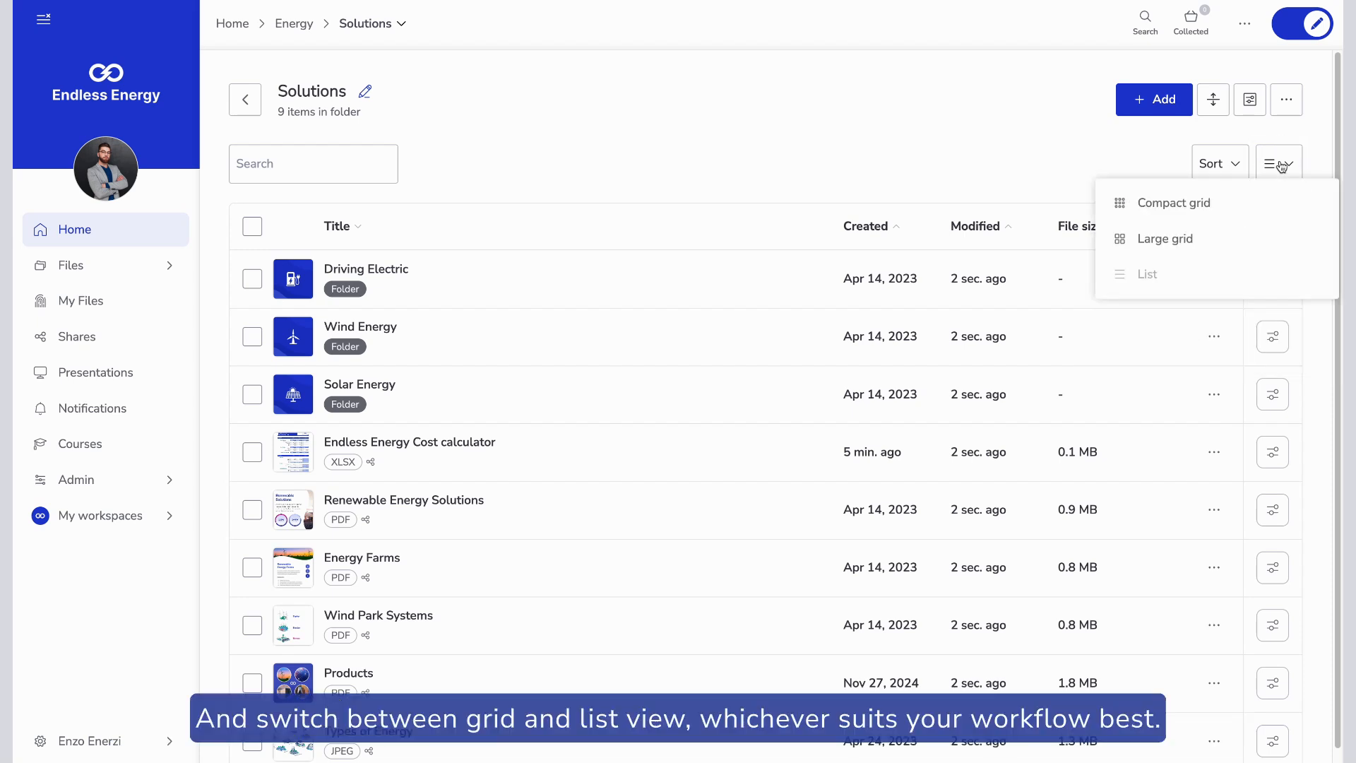
pyautogui.click(1238, 207)
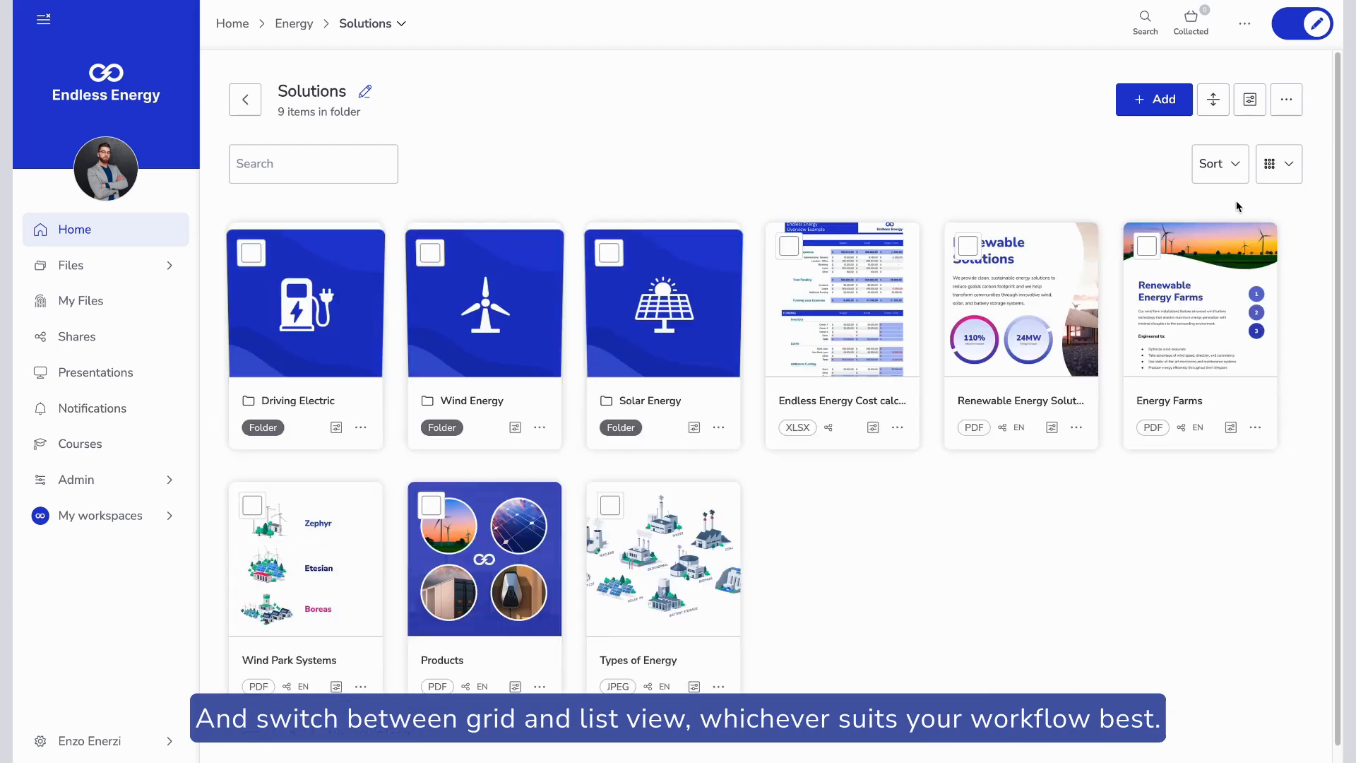
pyautogui.click(1279, 163)
pyautogui.click(1172, 281)
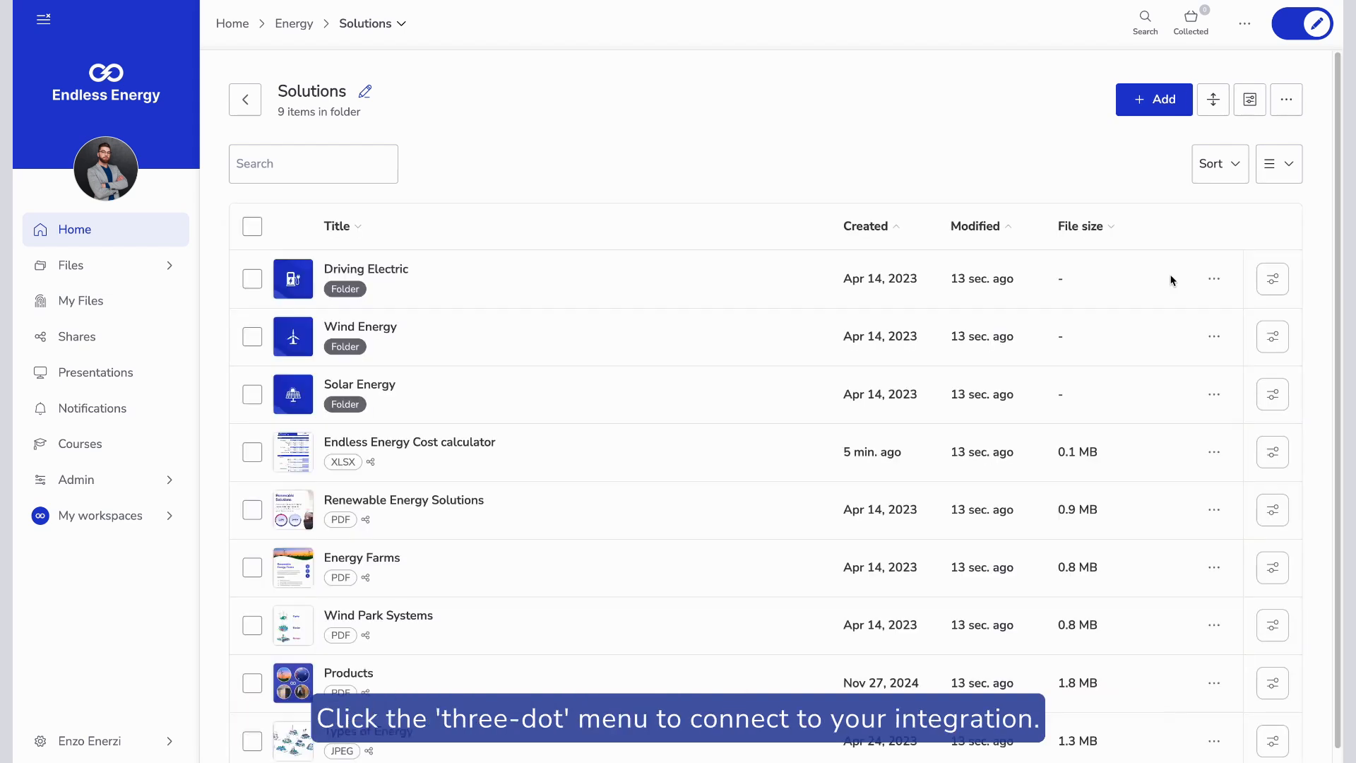
# Review the cloud services that can be connected to the Solutions folder, and close the choices
pyautogui.click(1286, 101)
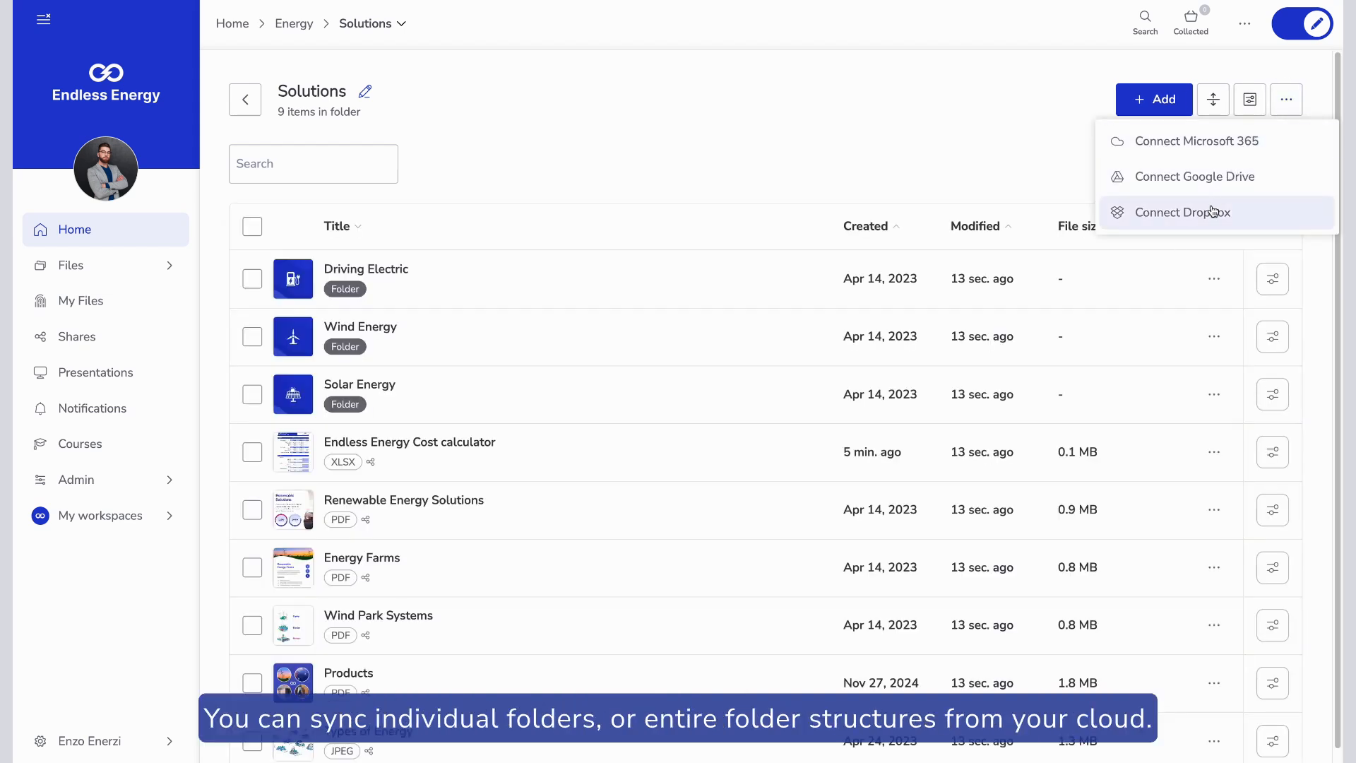
pyautogui.click(1047, 177)
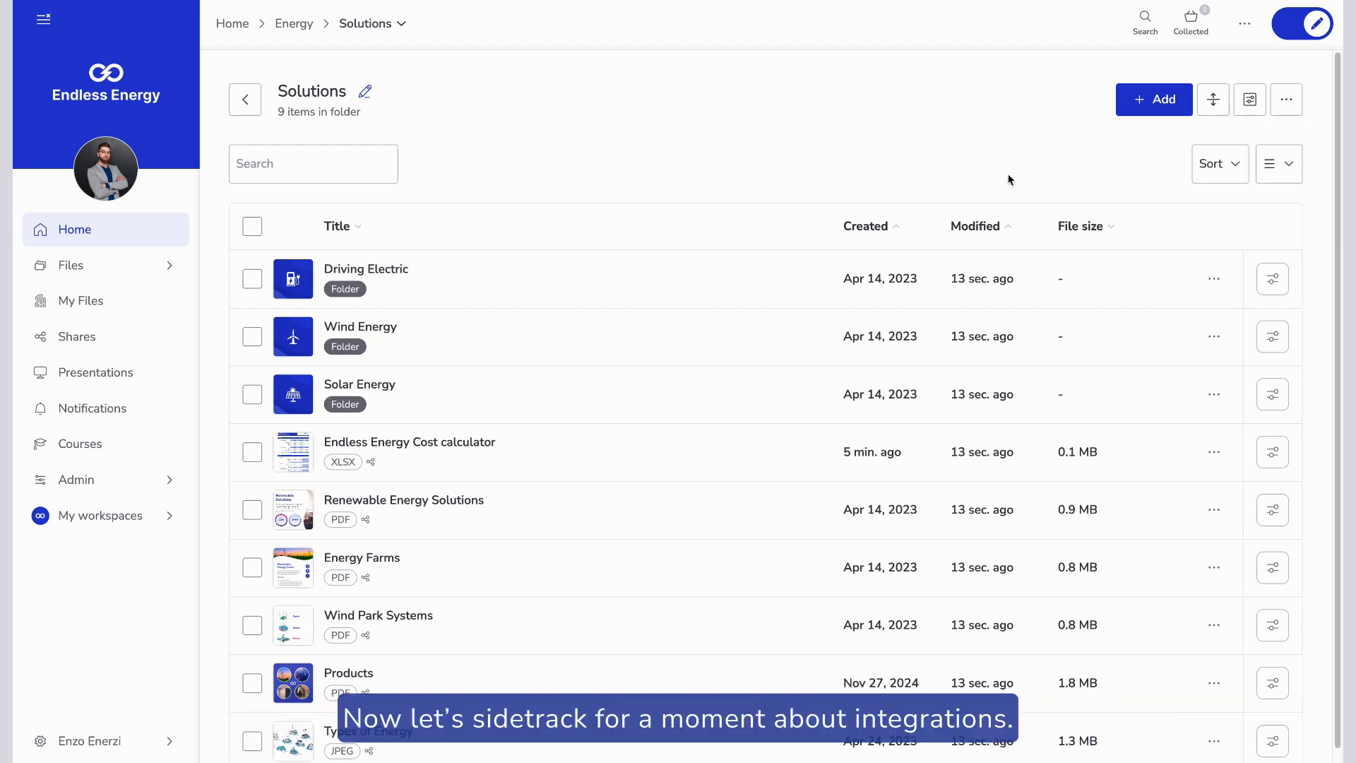
# Open the admin Add-ons page and review its digital asset management, product information management, CRM, email and cloud integrations
pyautogui.click(152, 490)
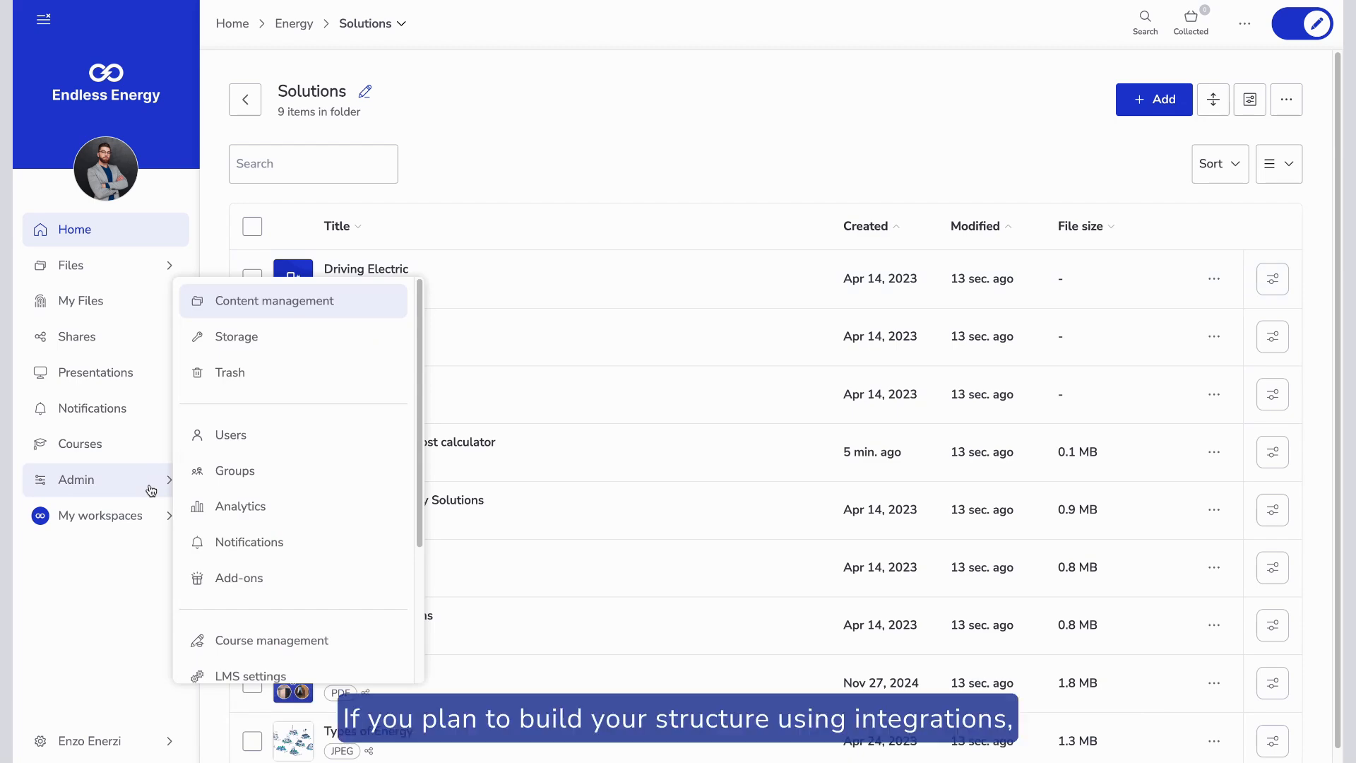
pyautogui.click(240, 579)
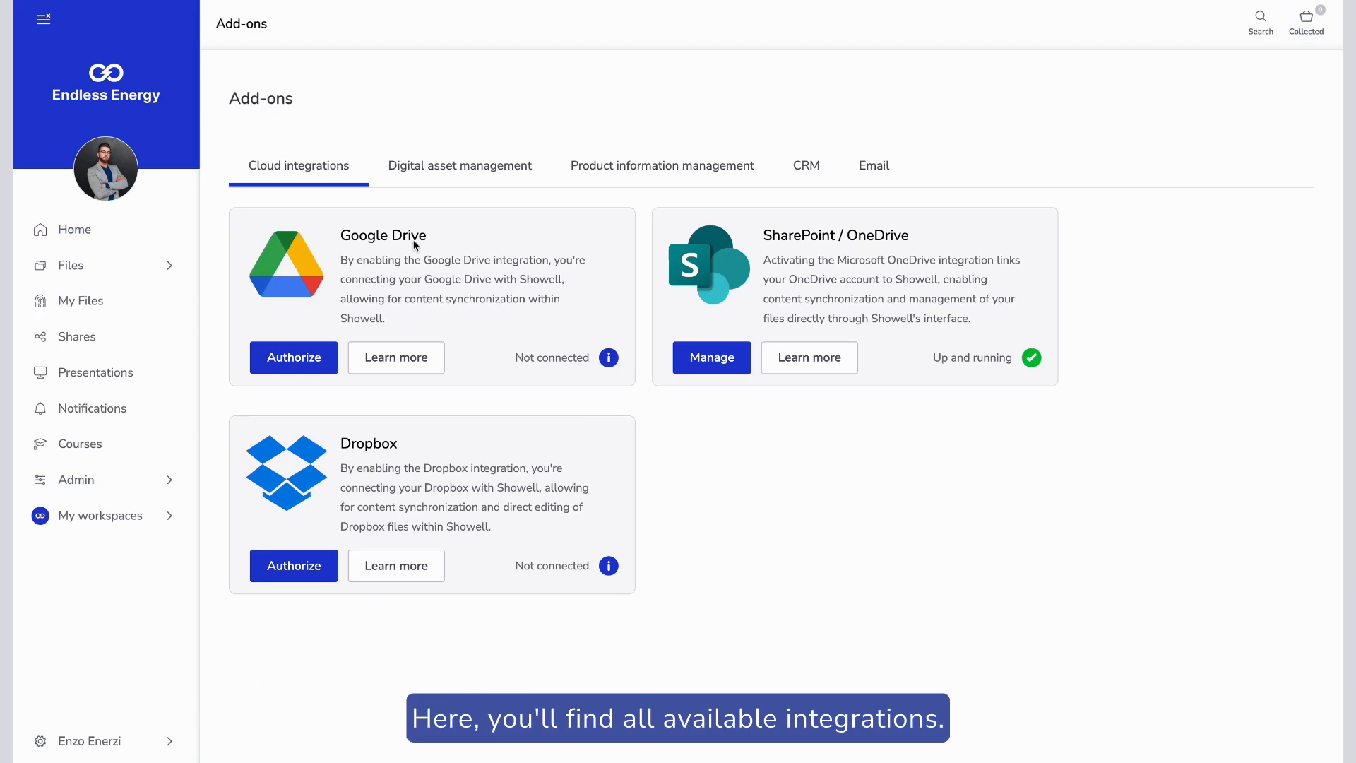
pyautogui.click(459, 182)
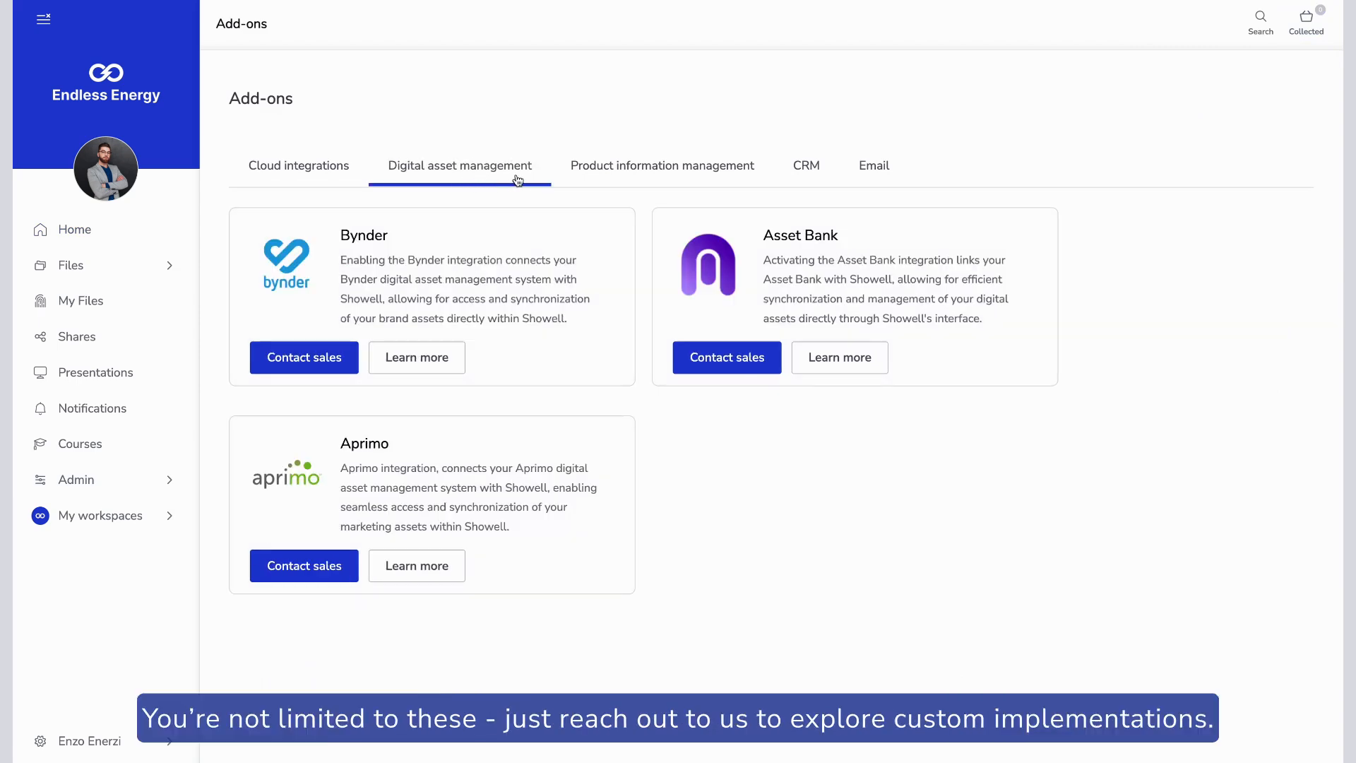
pyautogui.click(625, 179)
pyautogui.click(807, 174)
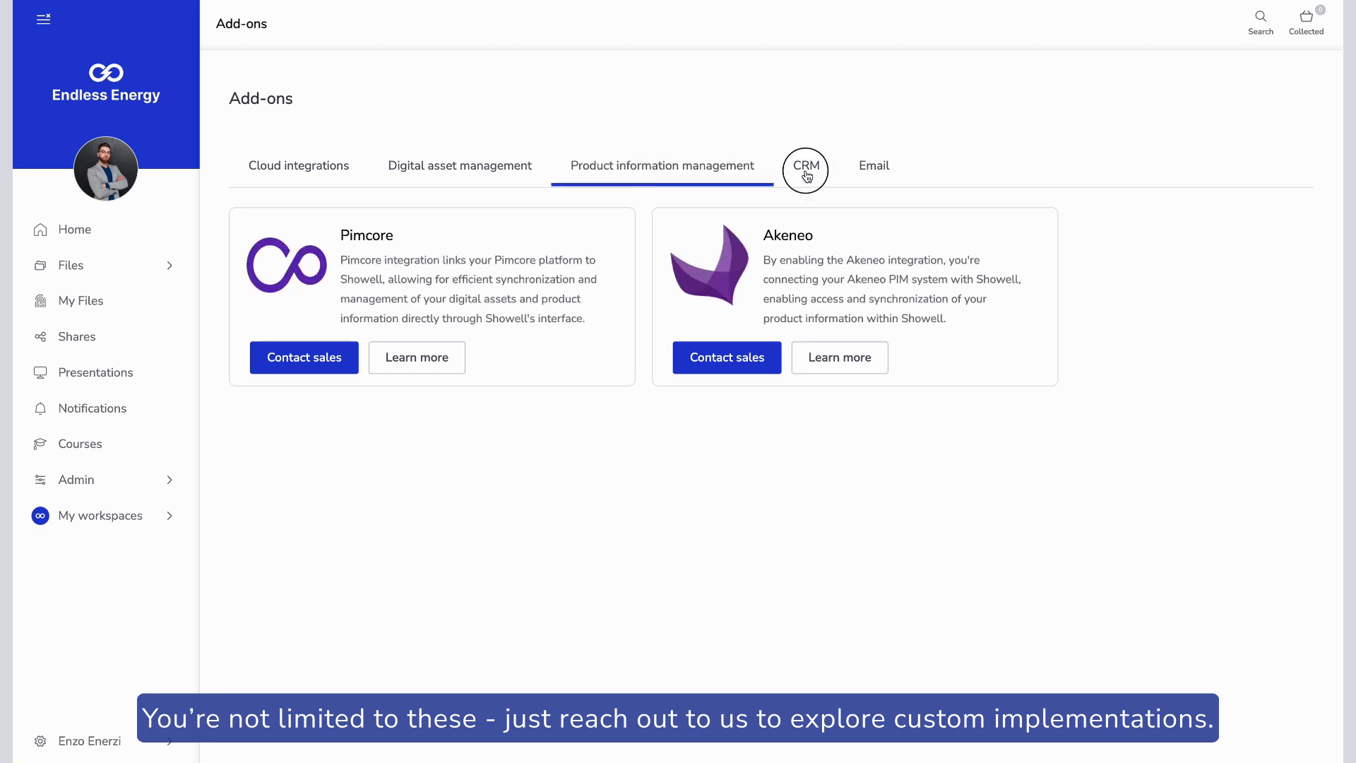
pyautogui.click(876, 174)
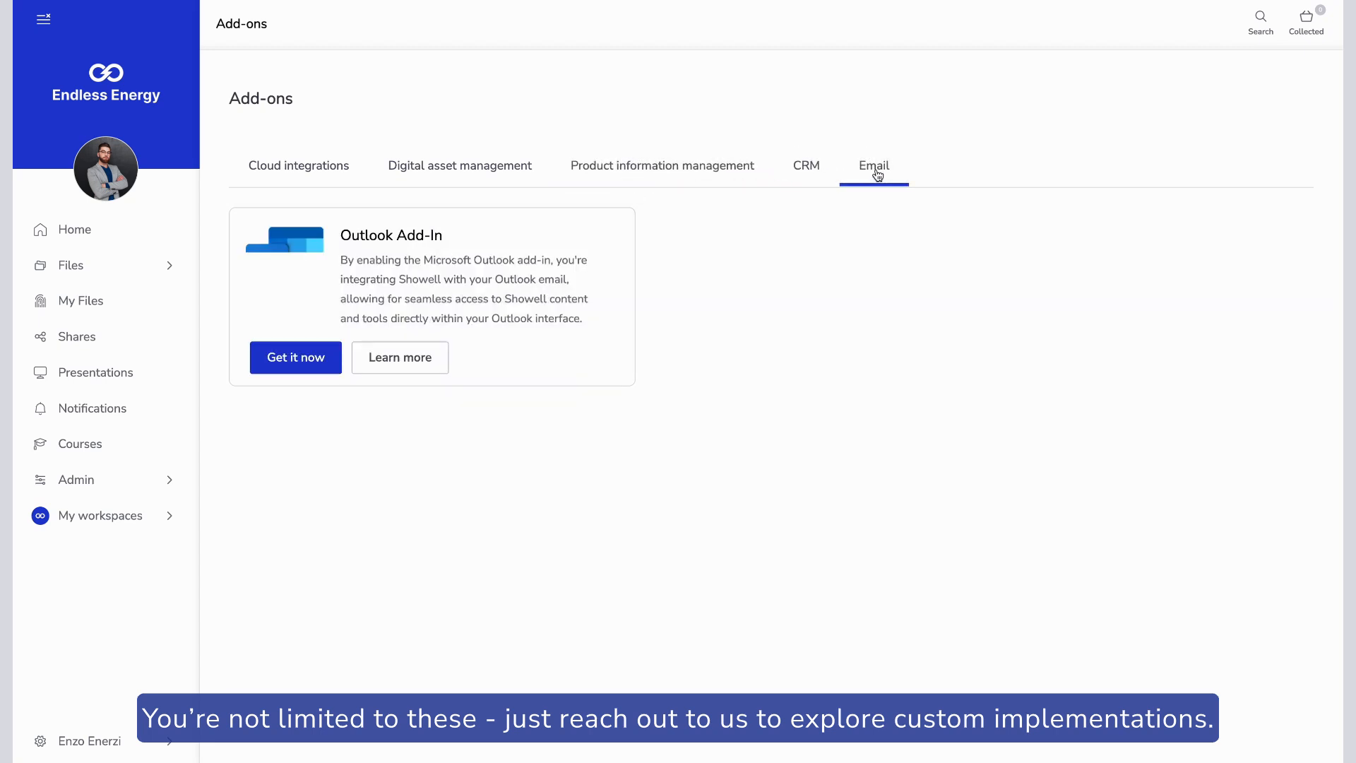
pyautogui.click(333, 177)
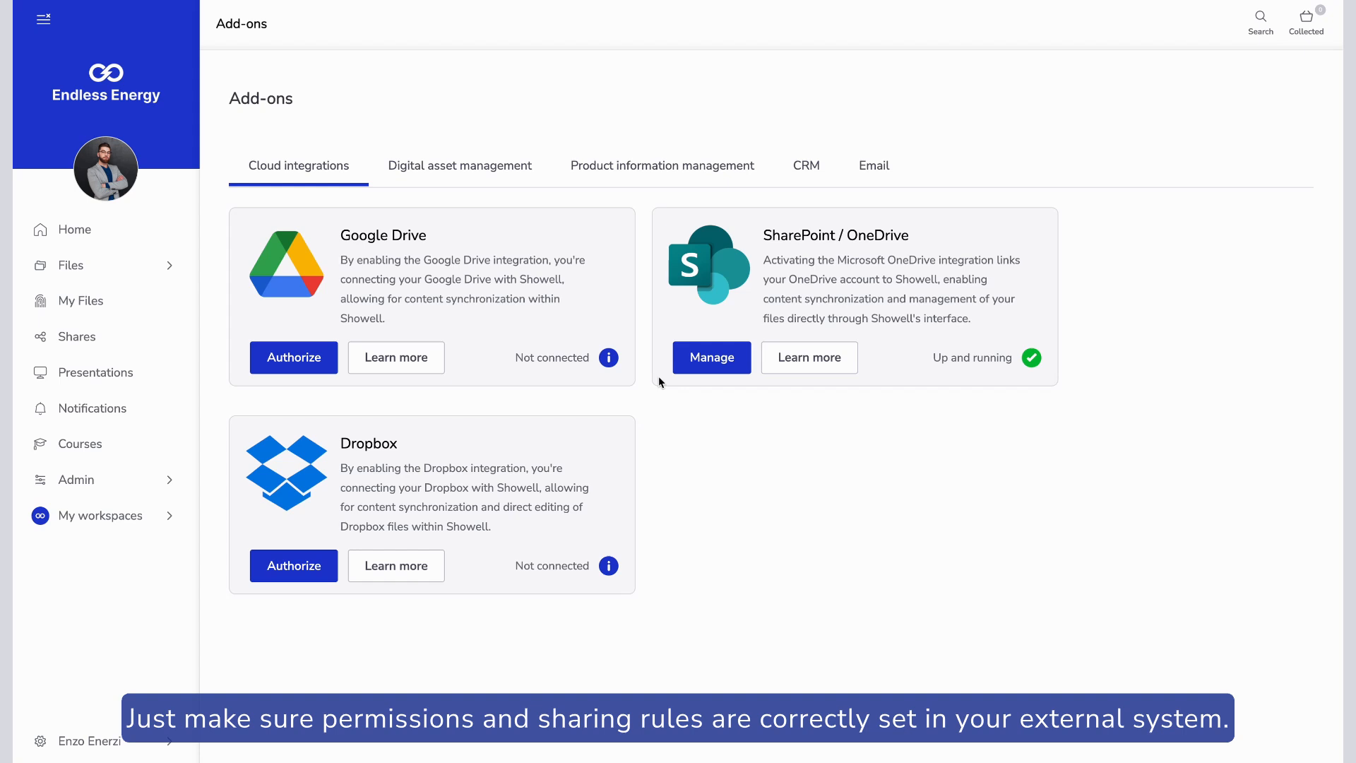
# Open management of the SharePoint / OneDrive integration and inspect the options for the MS PowerPoint folder link and the whole connection
pyautogui.click(700, 367)
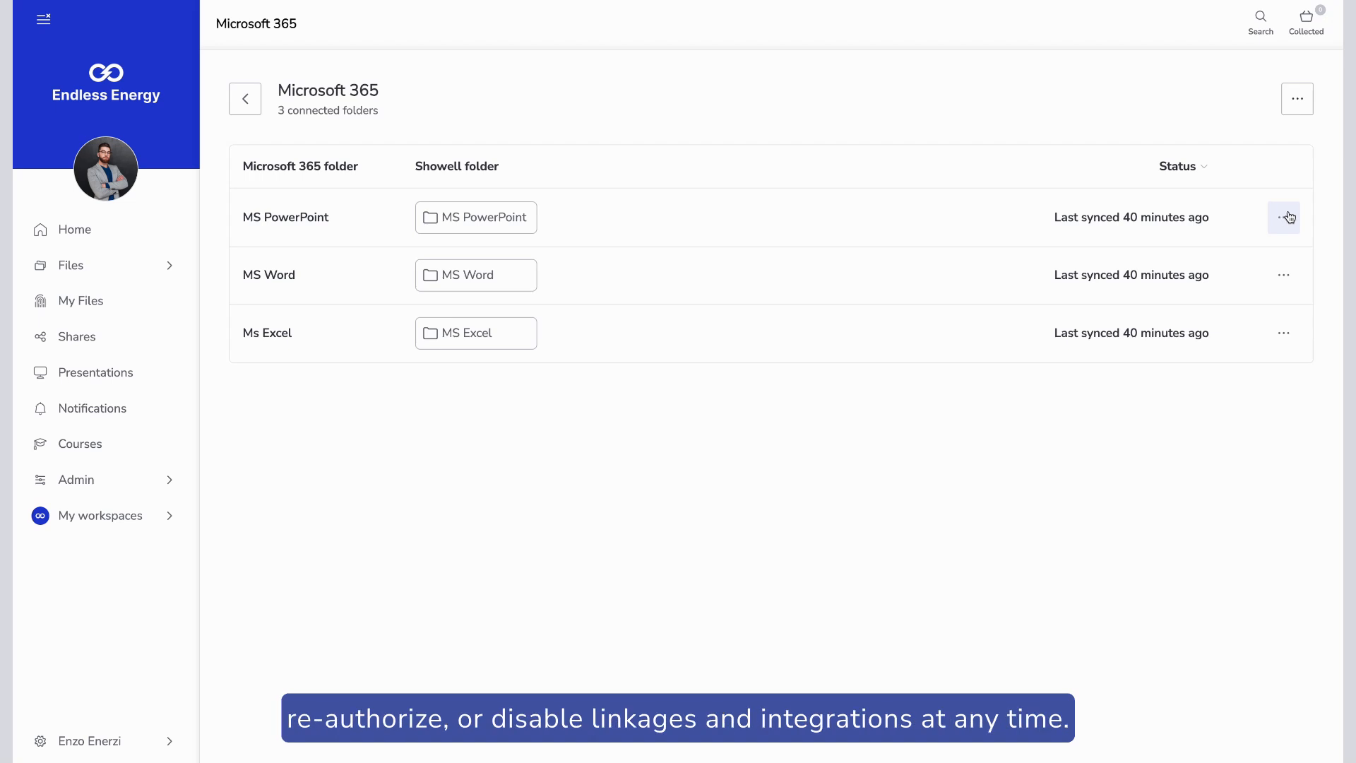
pyautogui.click(1285, 217)
pyautogui.click(1298, 106)
pyautogui.click(1298, 106)
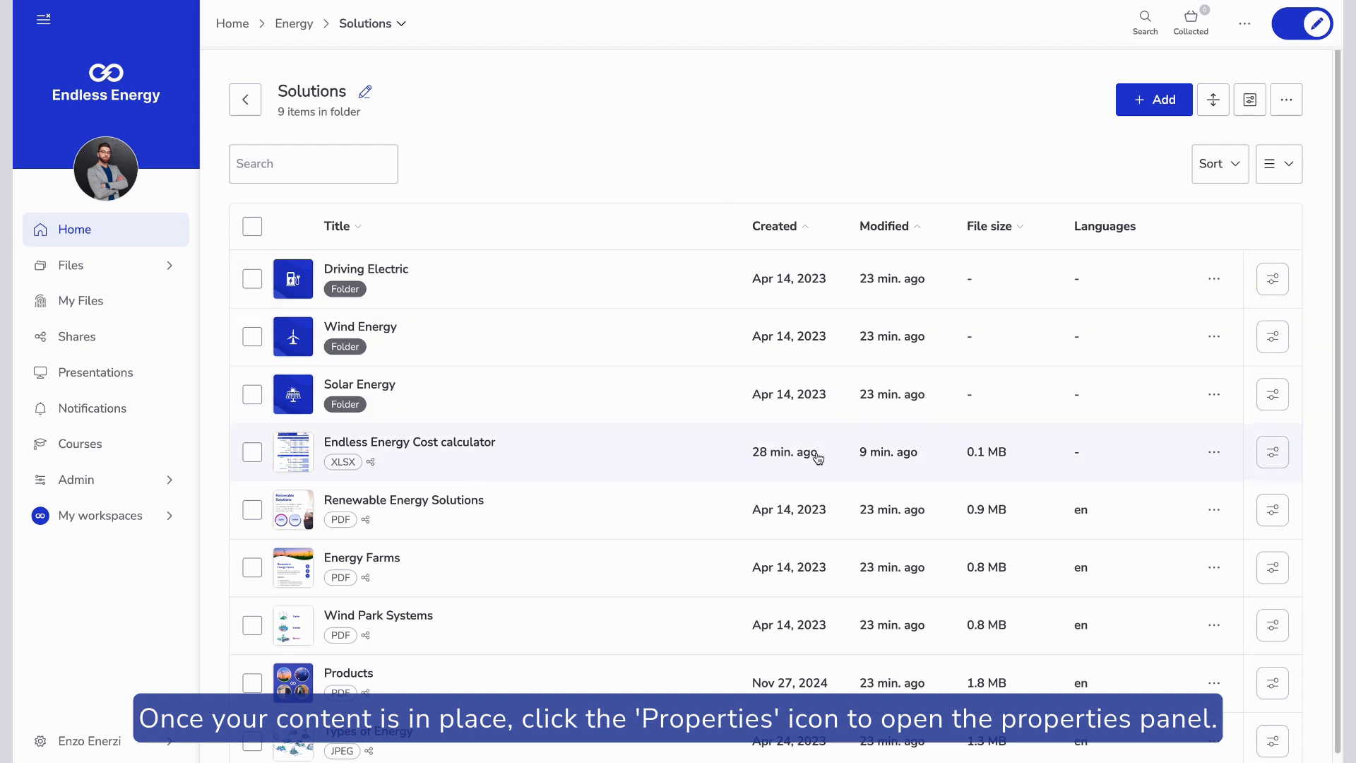
# Open the properties of the Endless Energy Cost calculator file and review the languages that can be assigned to it
pyautogui.click(1280, 453)
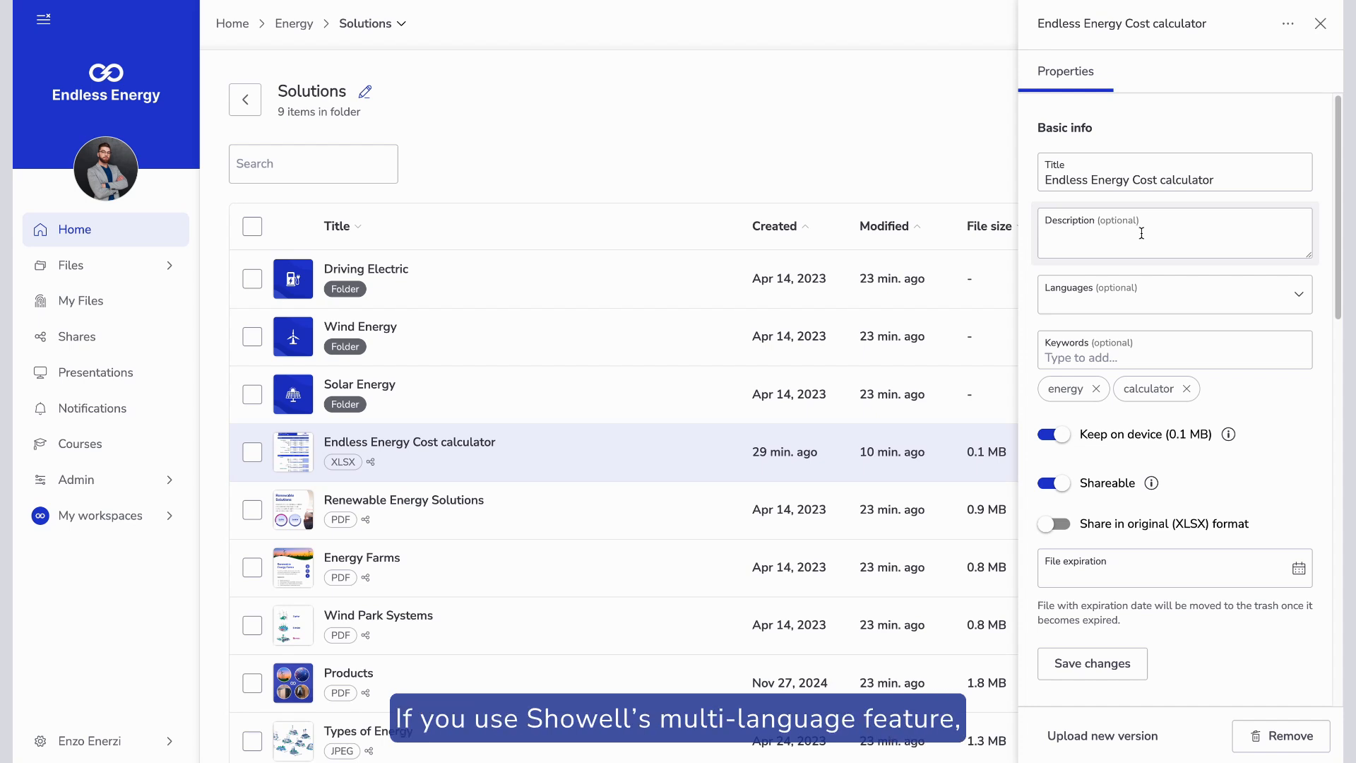
pyautogui.click(1204, 302)
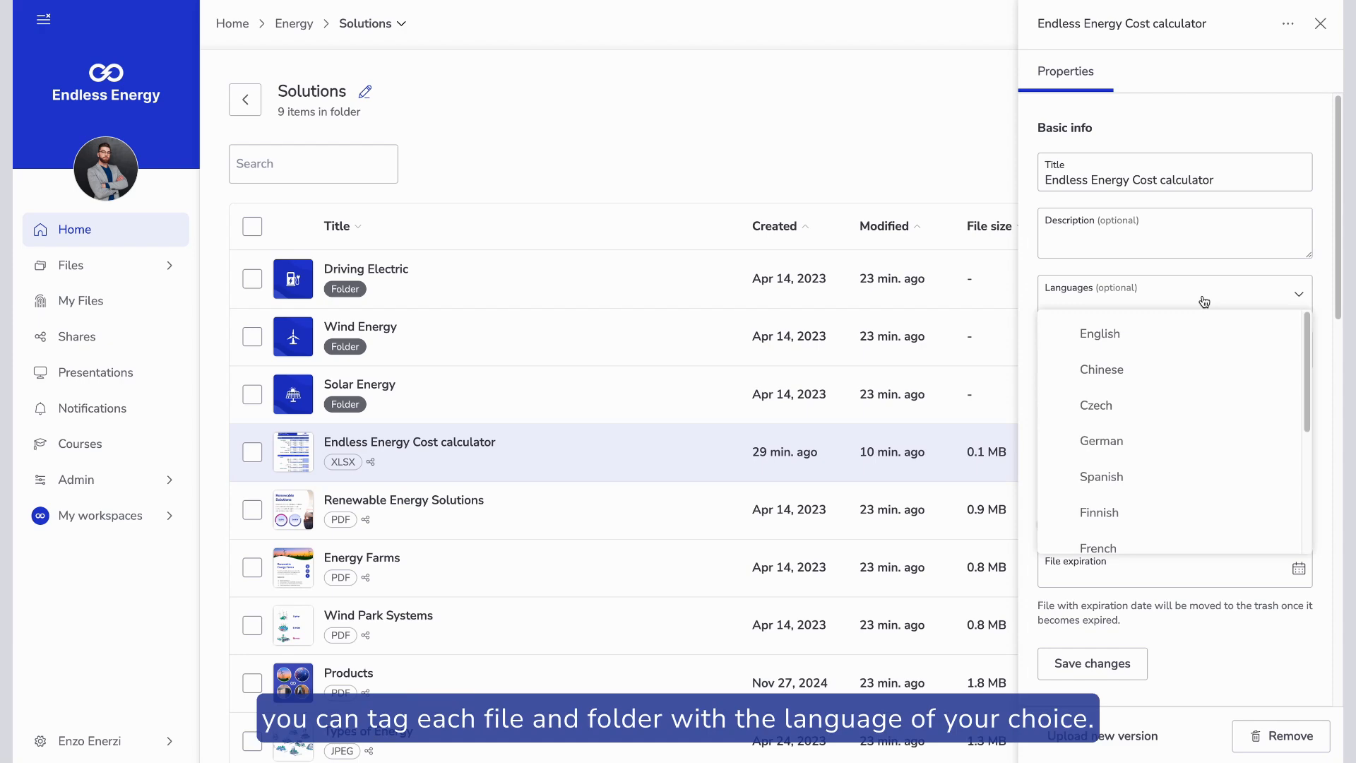
pyautogui.click(1205, 301)
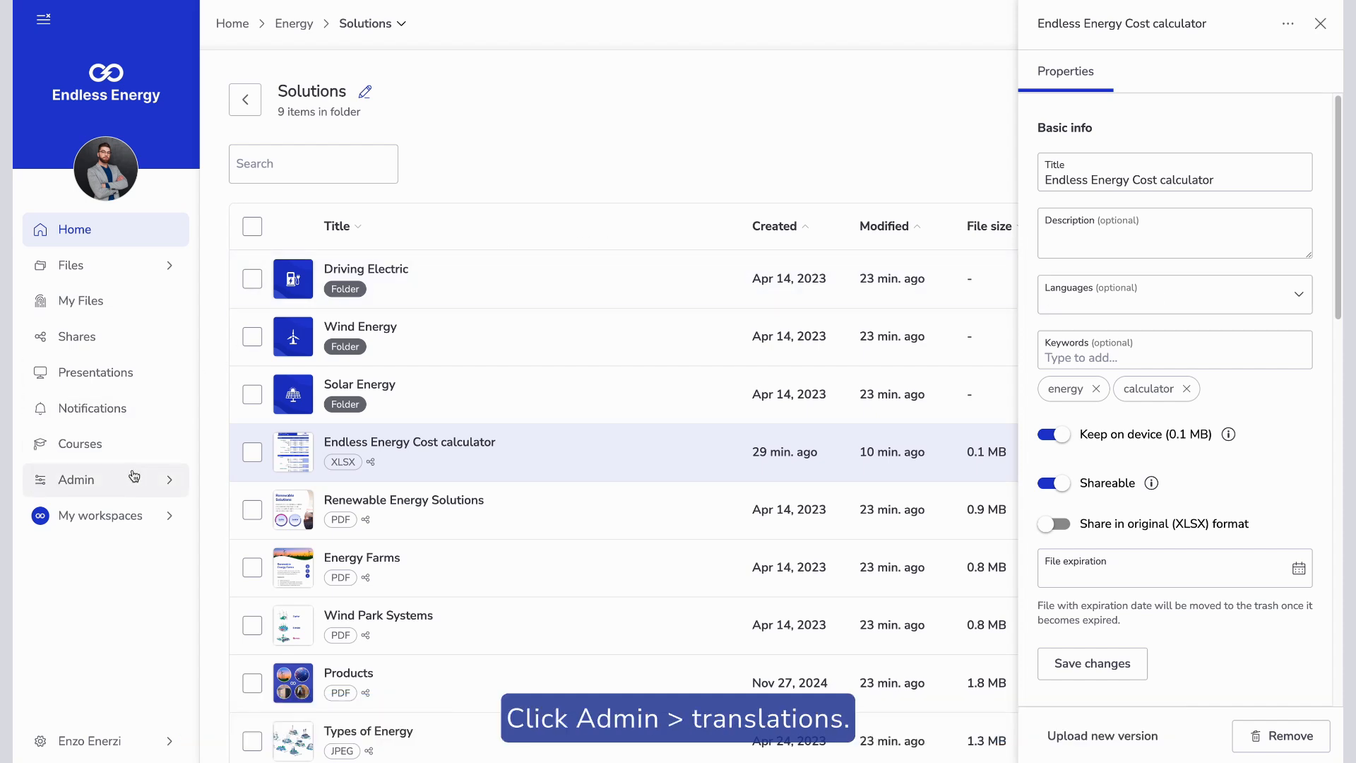
# Open the admin Translations page and launch Showell Admin from it
pyautogui.click(157, 483)
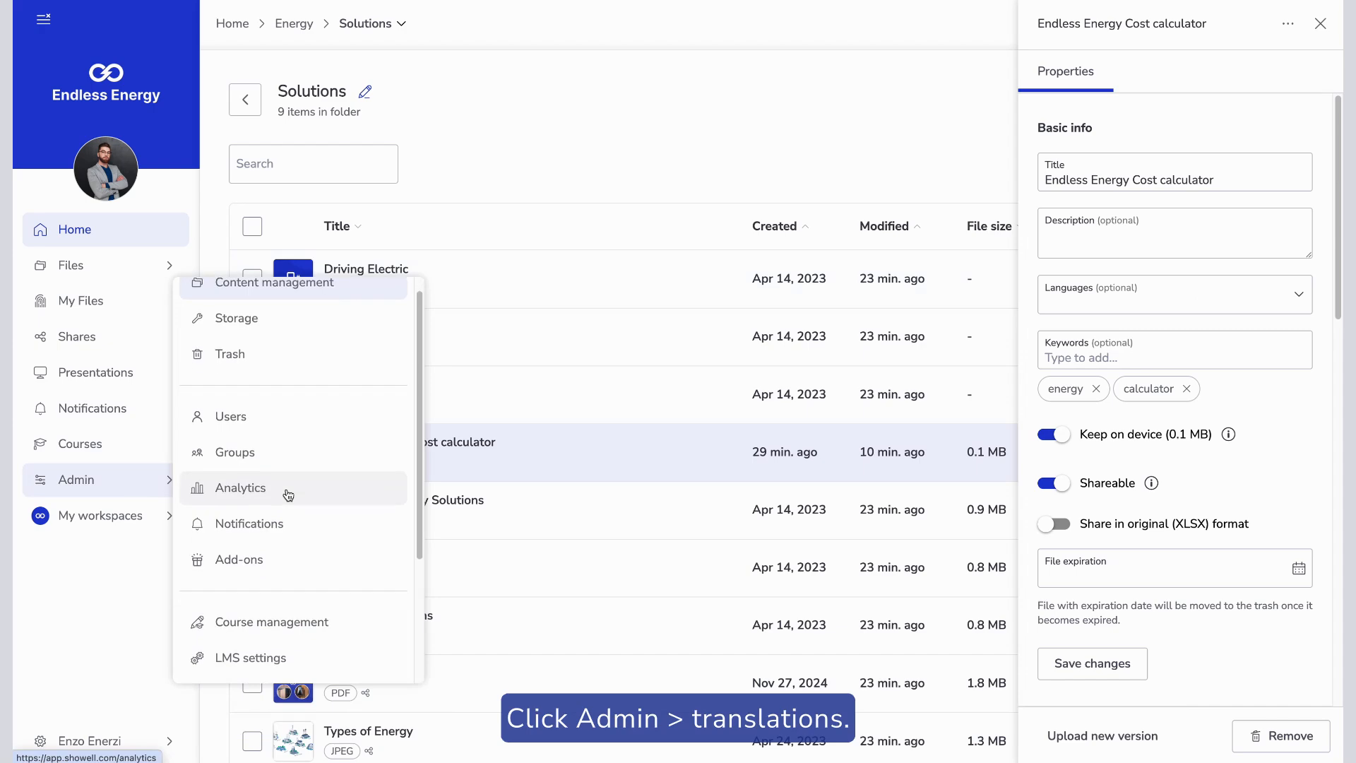
pyautogui.scroll(-3, 291, 505)
pyautogui.click(276, 609)
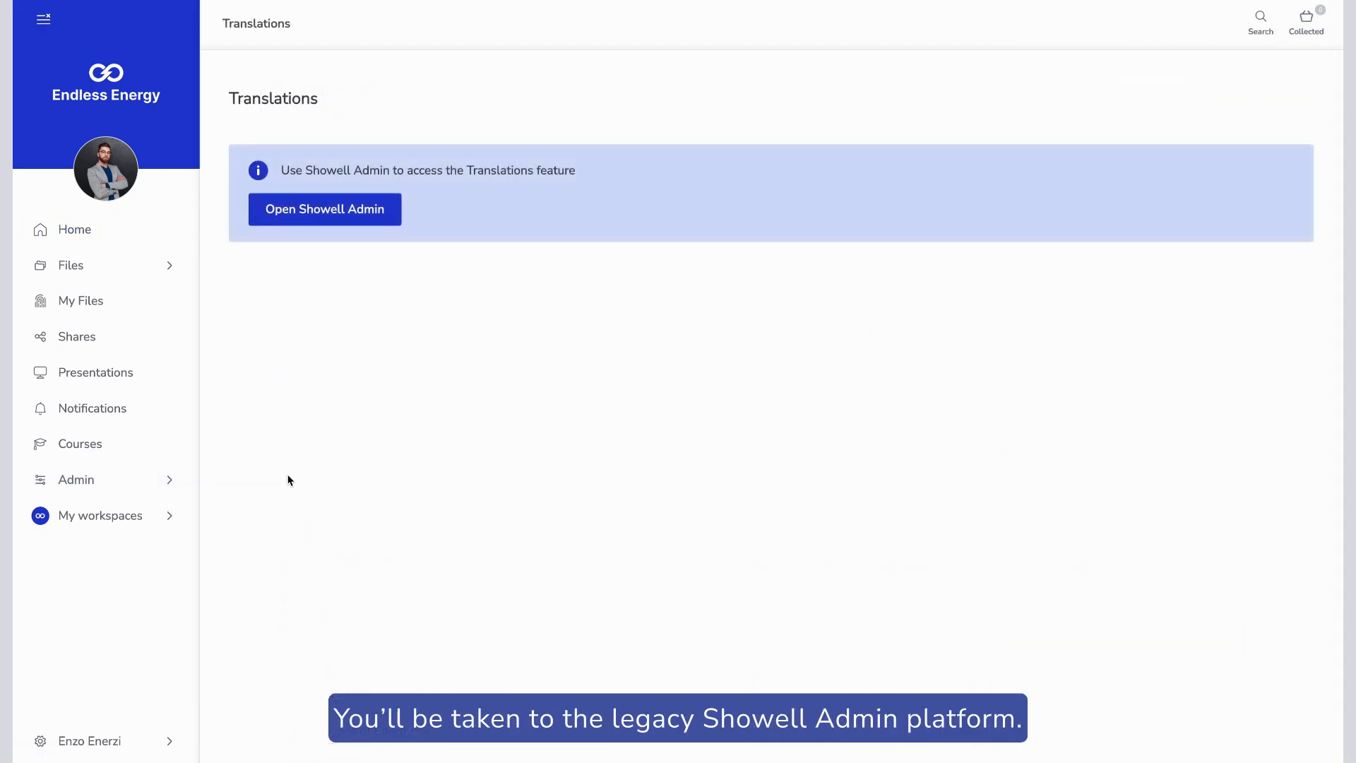
pyautogui.click(318, 212)
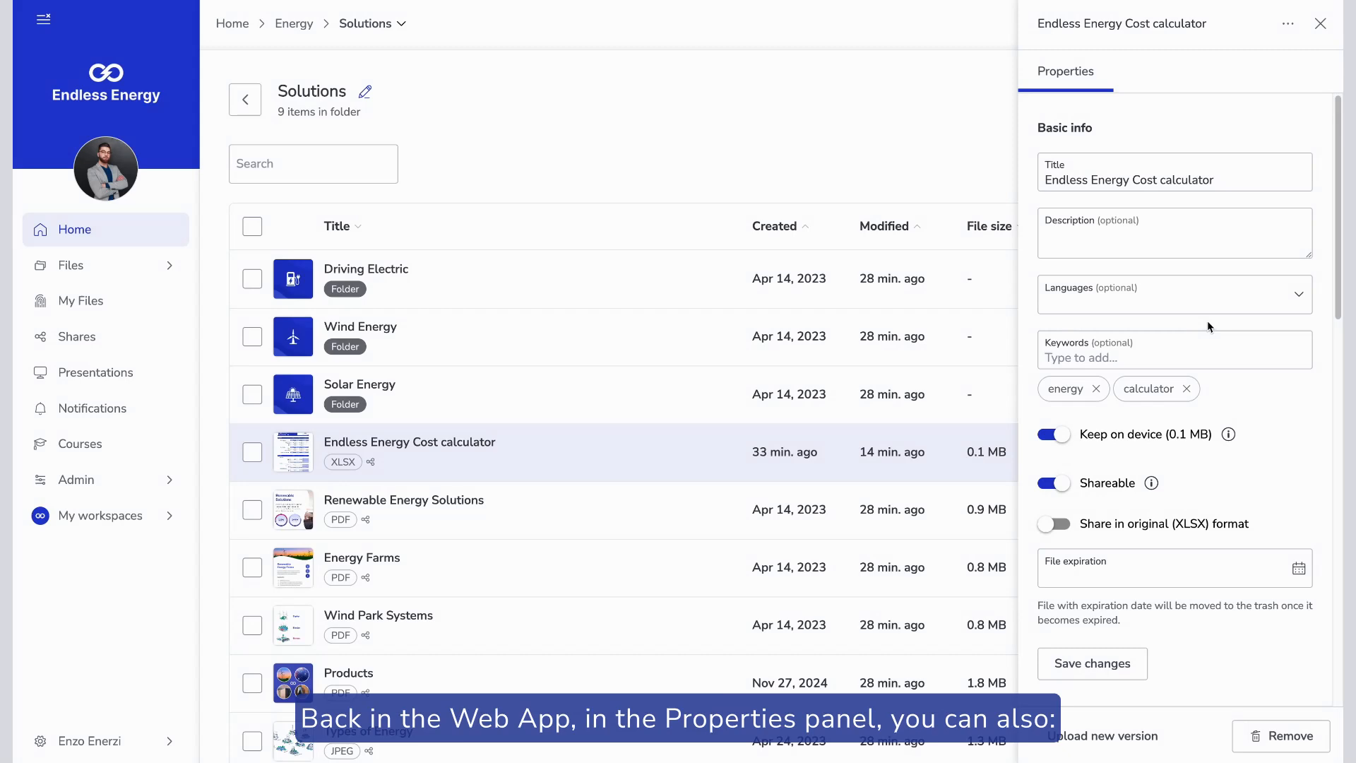
# Review the file's keyword suggestions, and try switching its Shareable and Share in original (XLSX) format settings before restoring them
pyautogui.click(1078, 360)
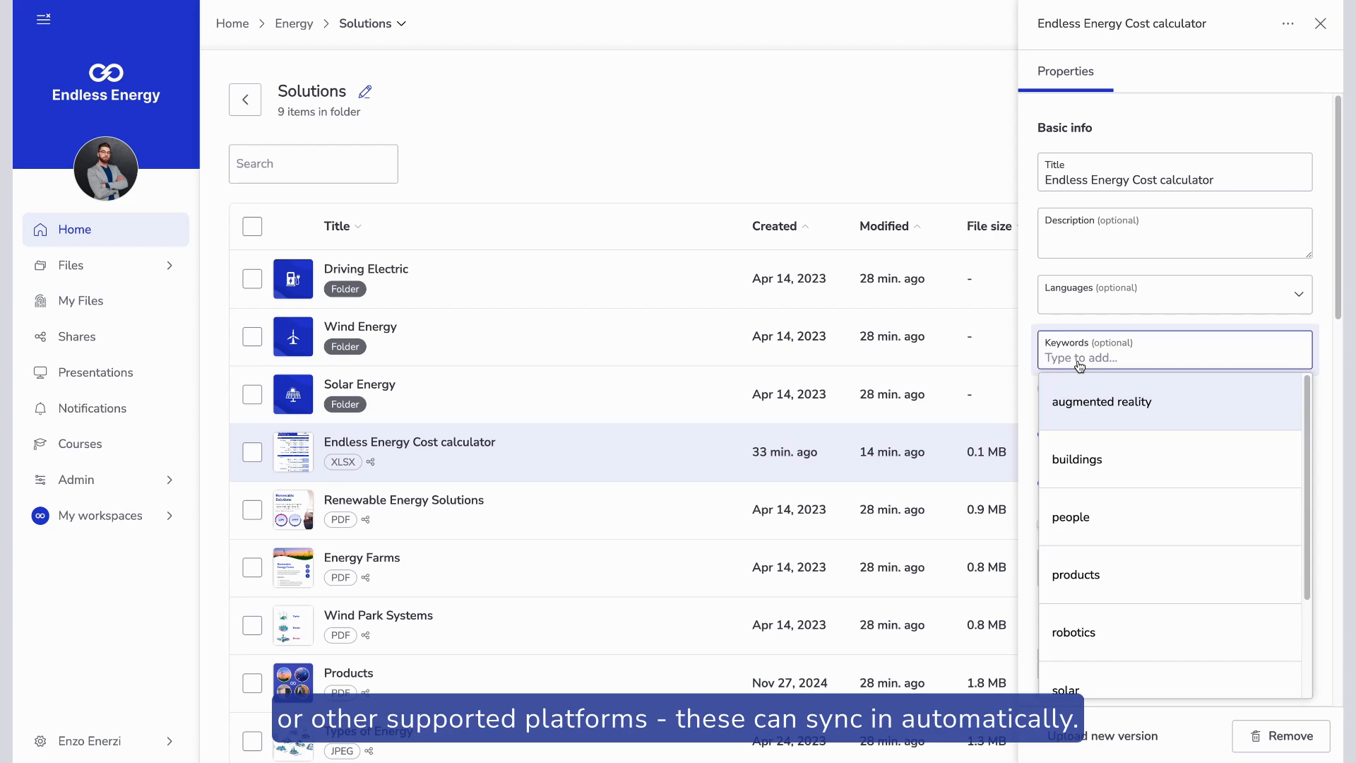
pyautogui.click(1024, 394)
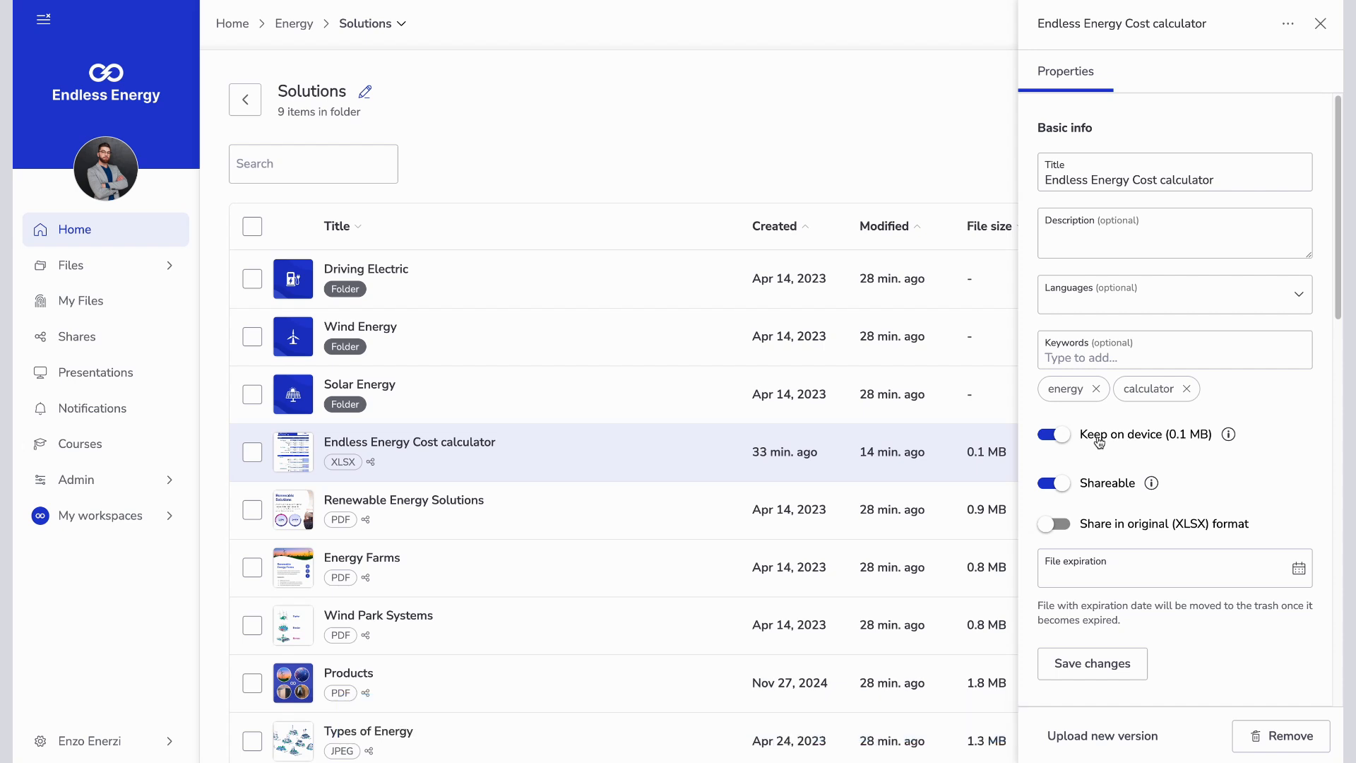
pyautogui.click(1097, 489)
pyautogui.click(1097, 489)
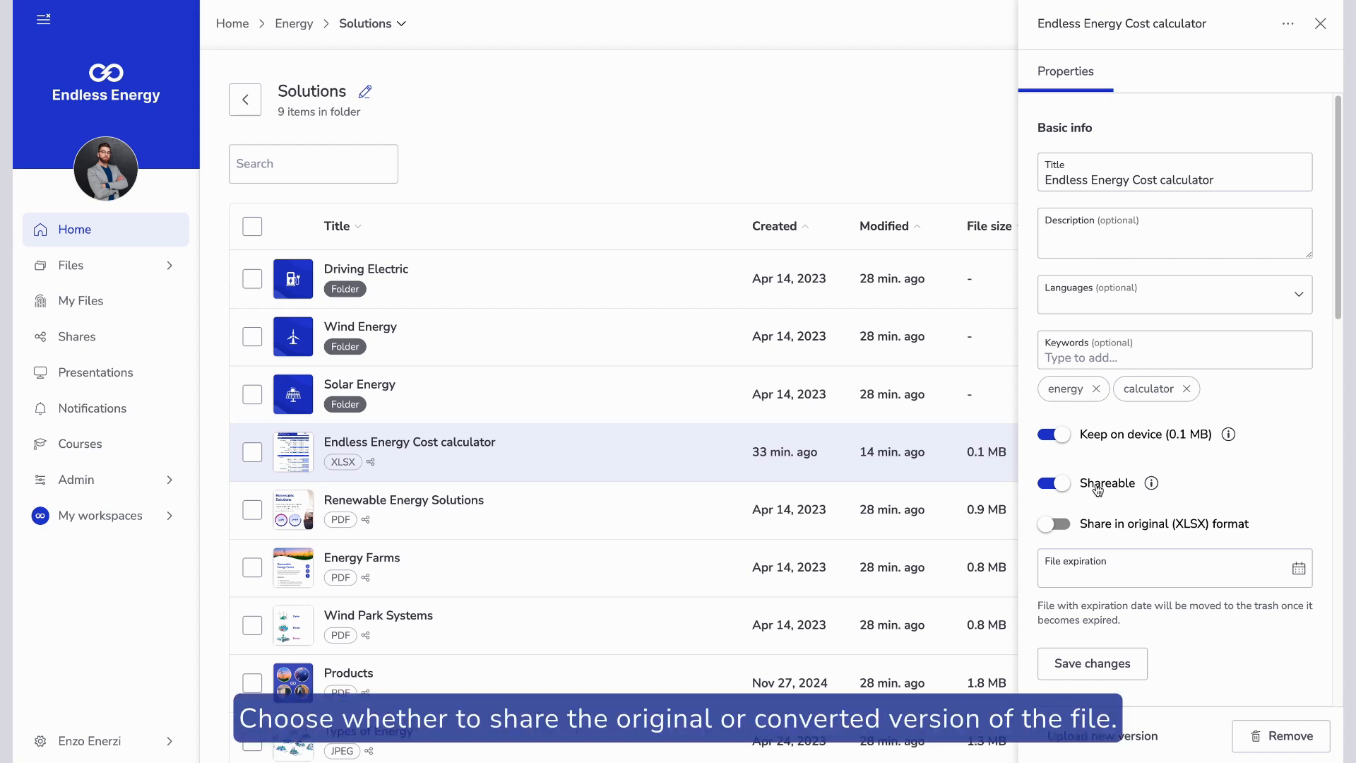
pyautogui.click(1104, 530)
pyautogui.click(1103, 530)
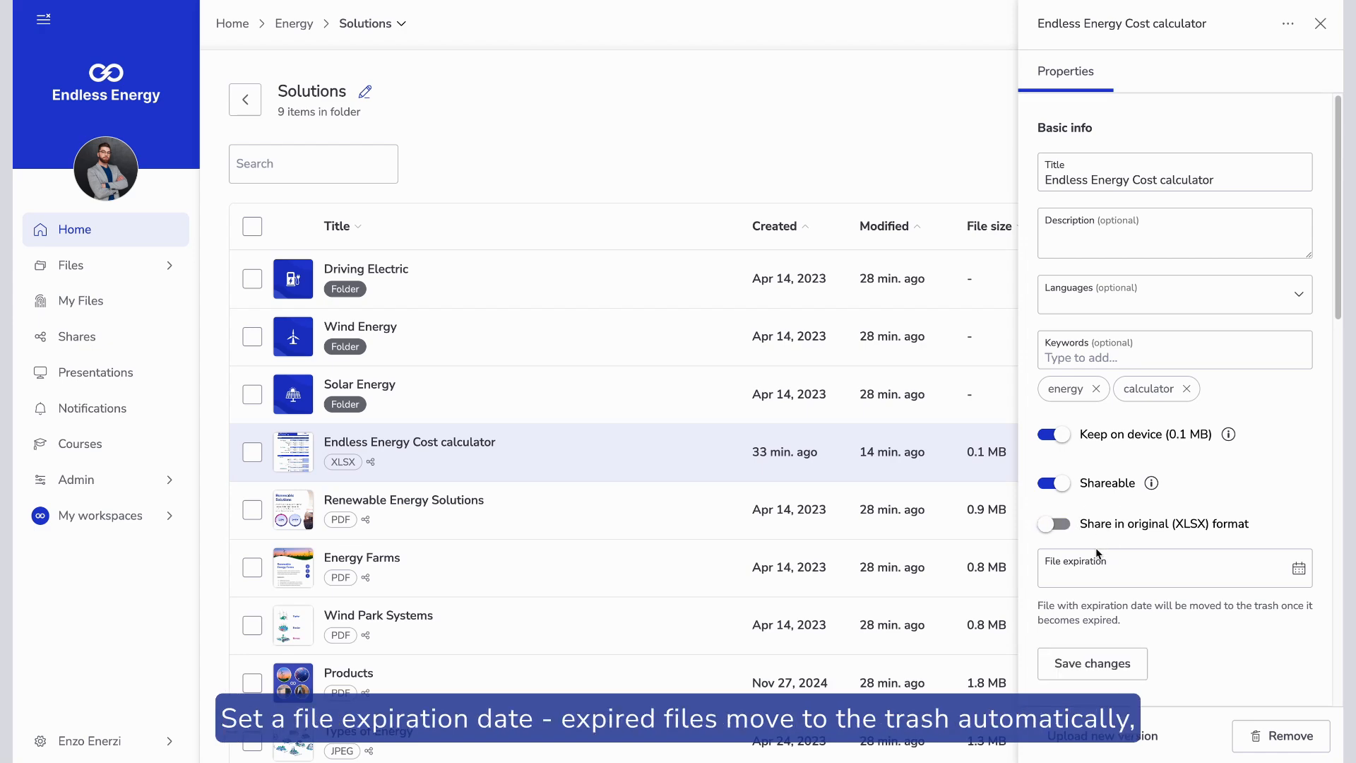
# Inspect the file expiration calendar and the options for changing the file's thumbnail image, leaving both unset
pyautogui.click(1086, 578)
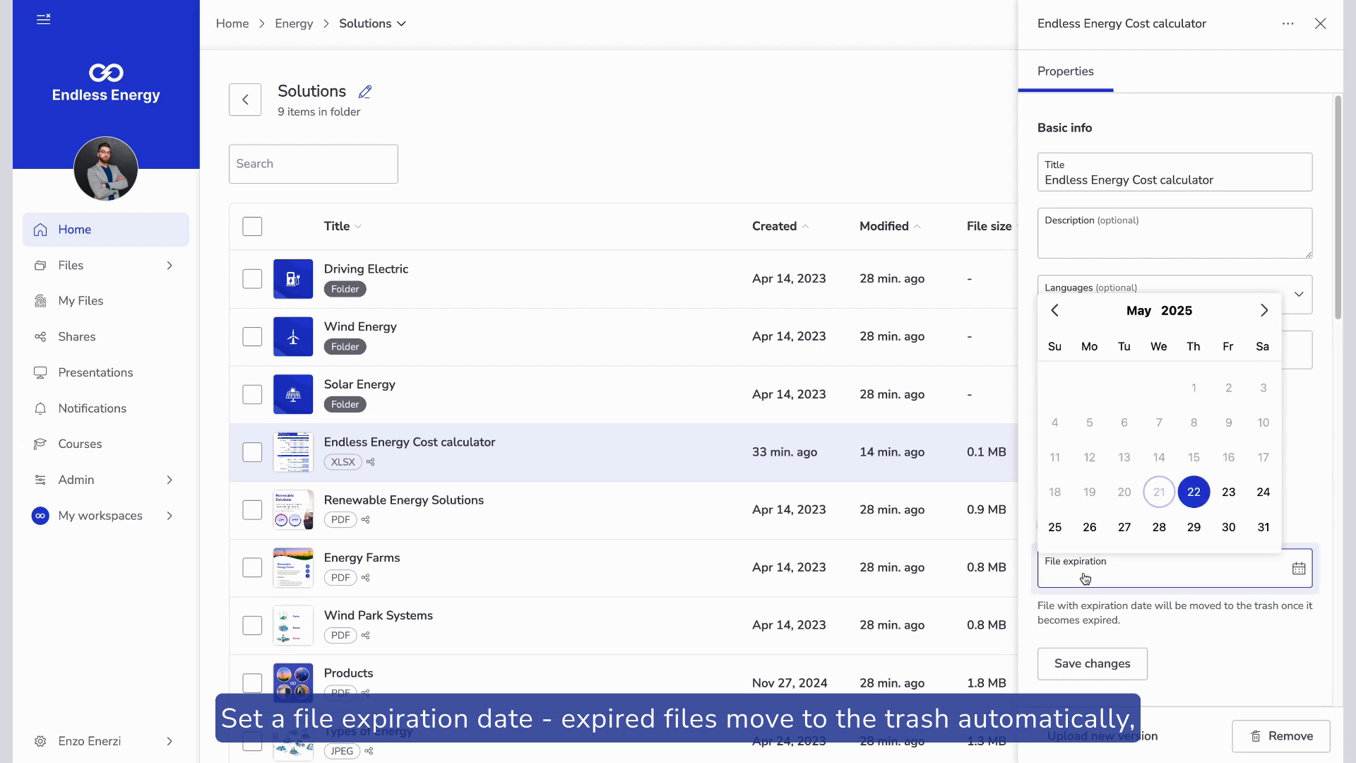
pyautogui.click(1086, 578)
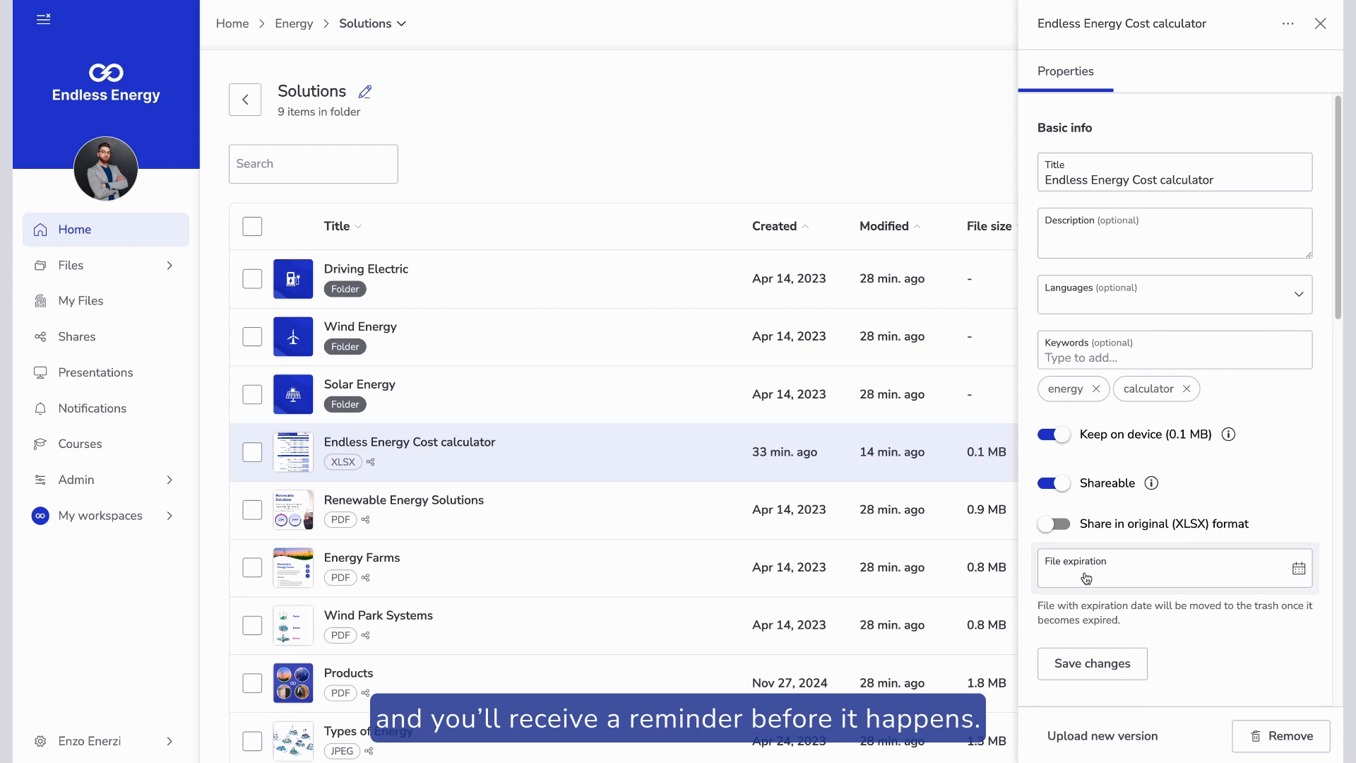
pyautogui.scroll(-7, 1085, 578)
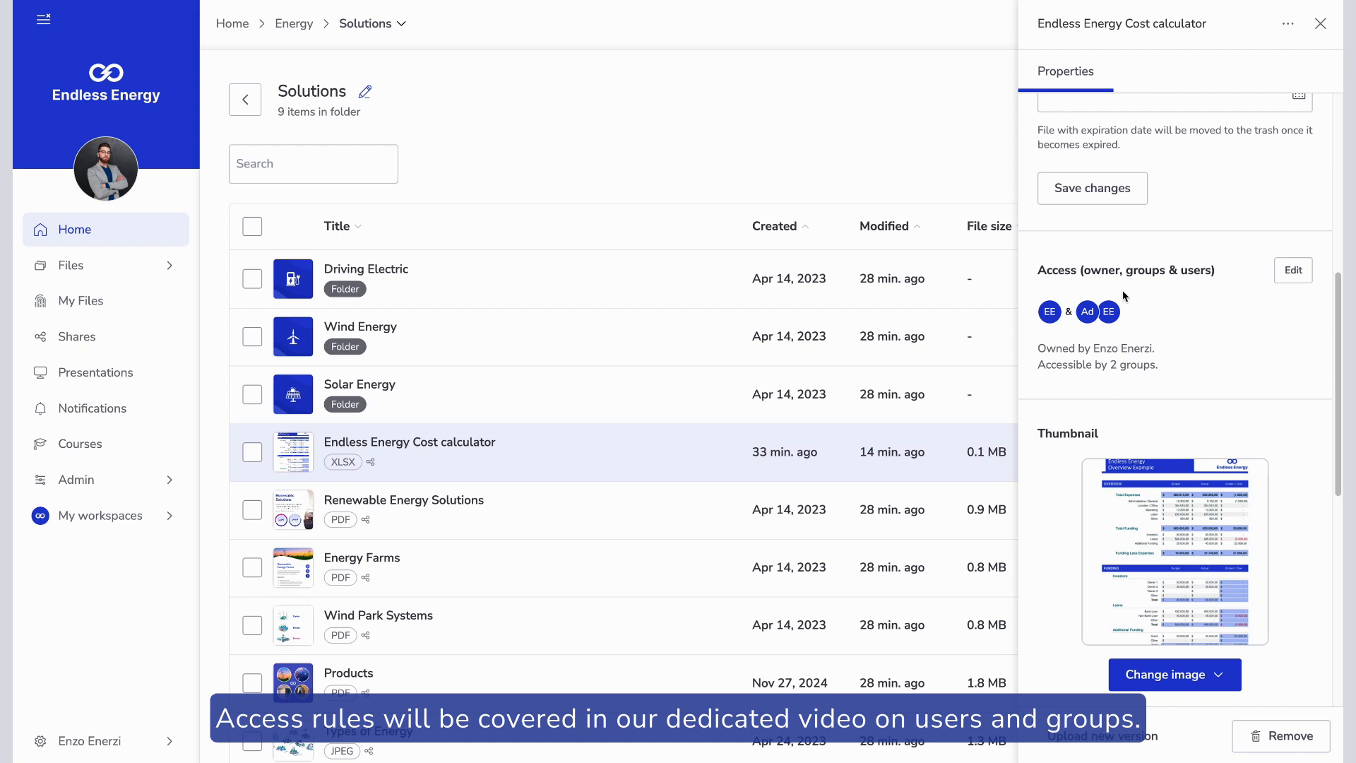
pyautogui.scroll(-3, 1124, 295)
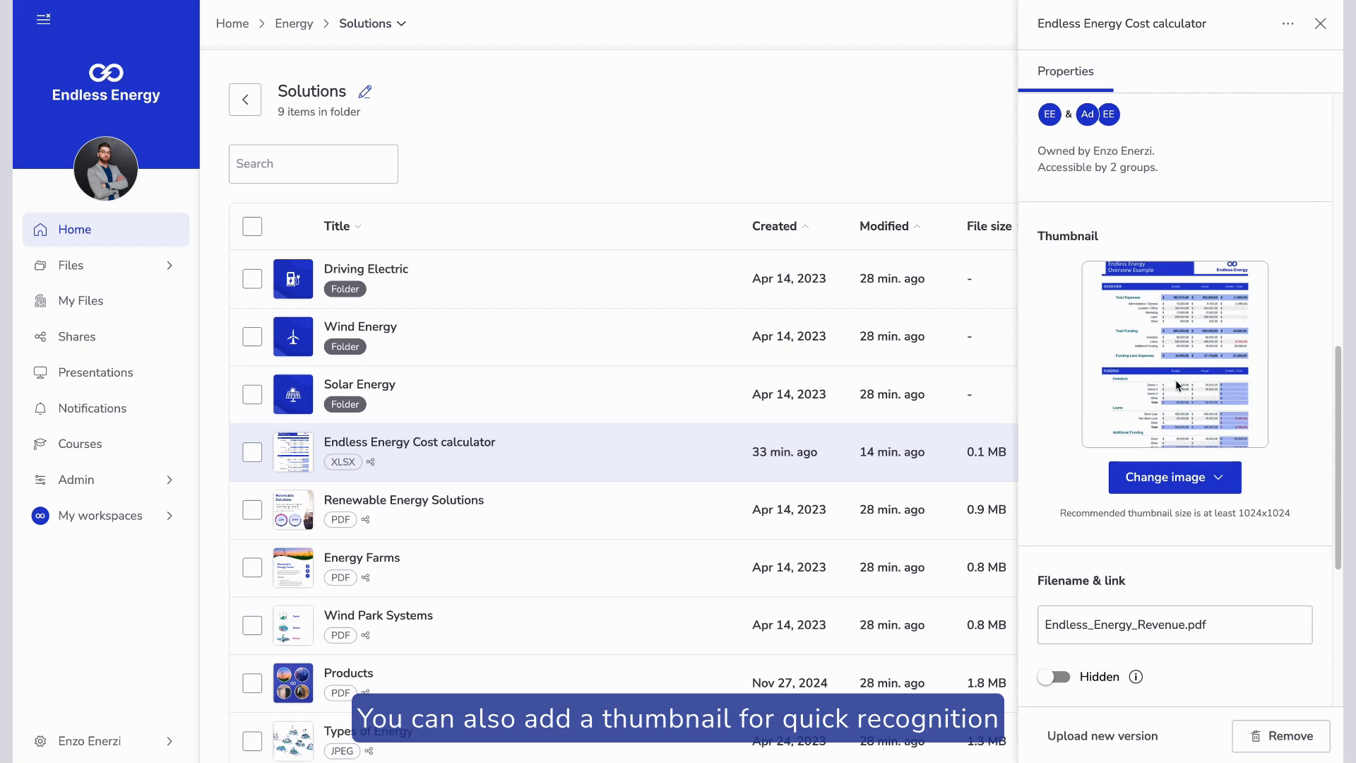
pyautogui.click(1217, 476)
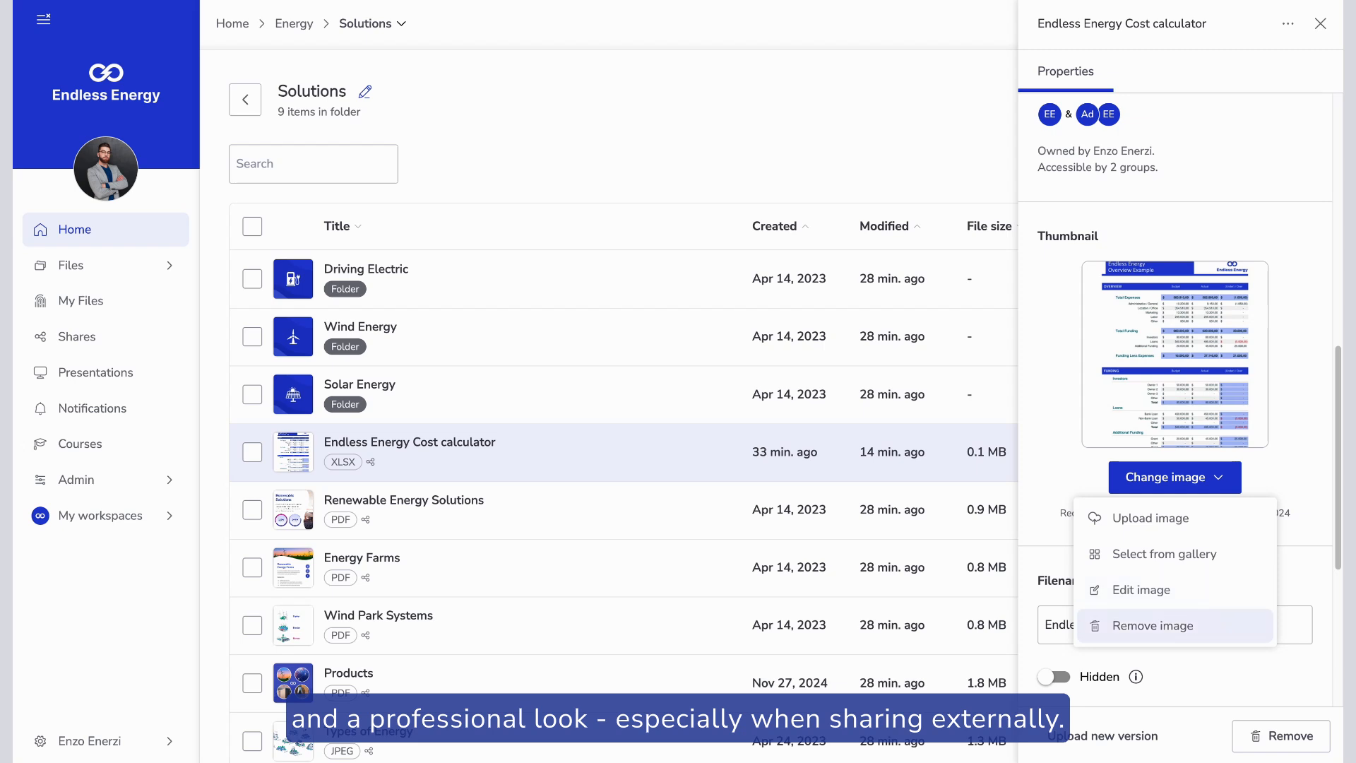
pyautogui.click(1051, 448)
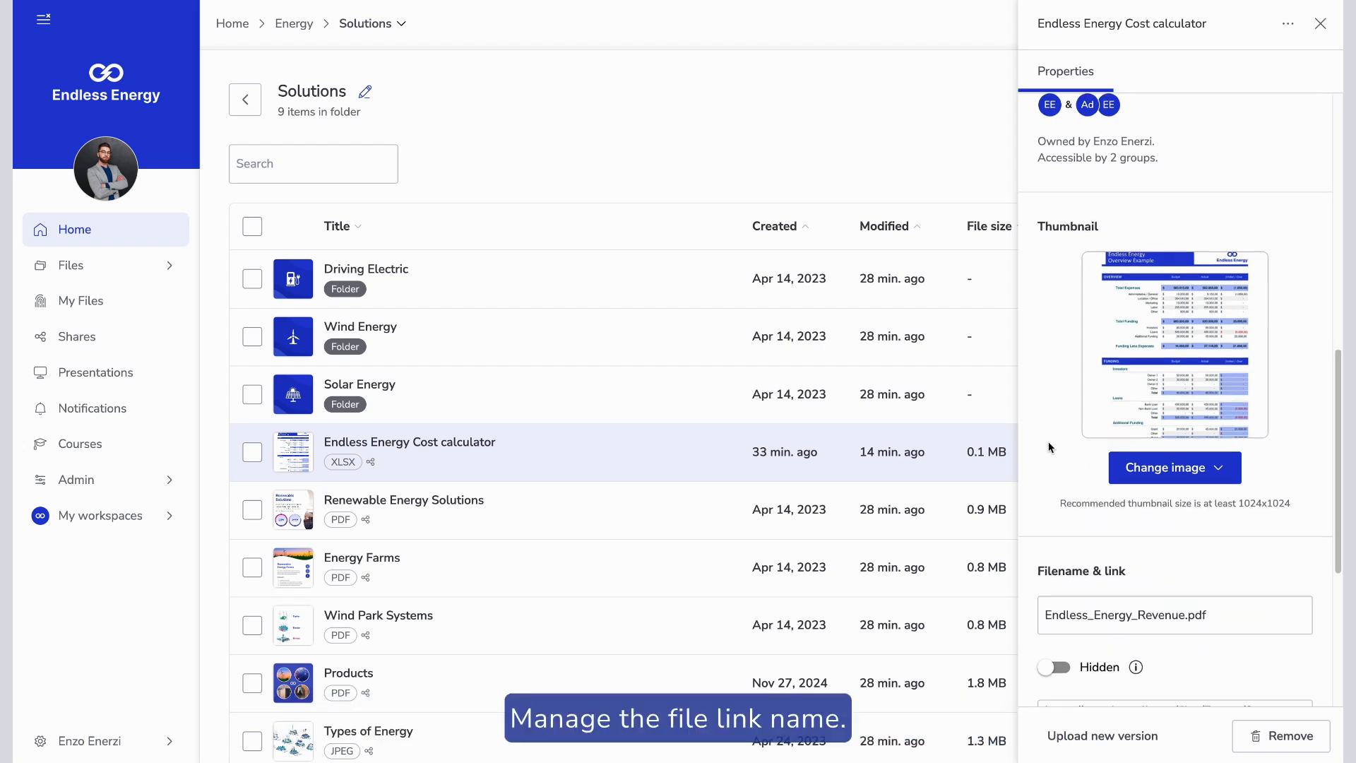
# Try the file's Hidden setting and restore it, and review the link and metadata before closing the properties
pyautogui.scroll(-4, 1050, 447)
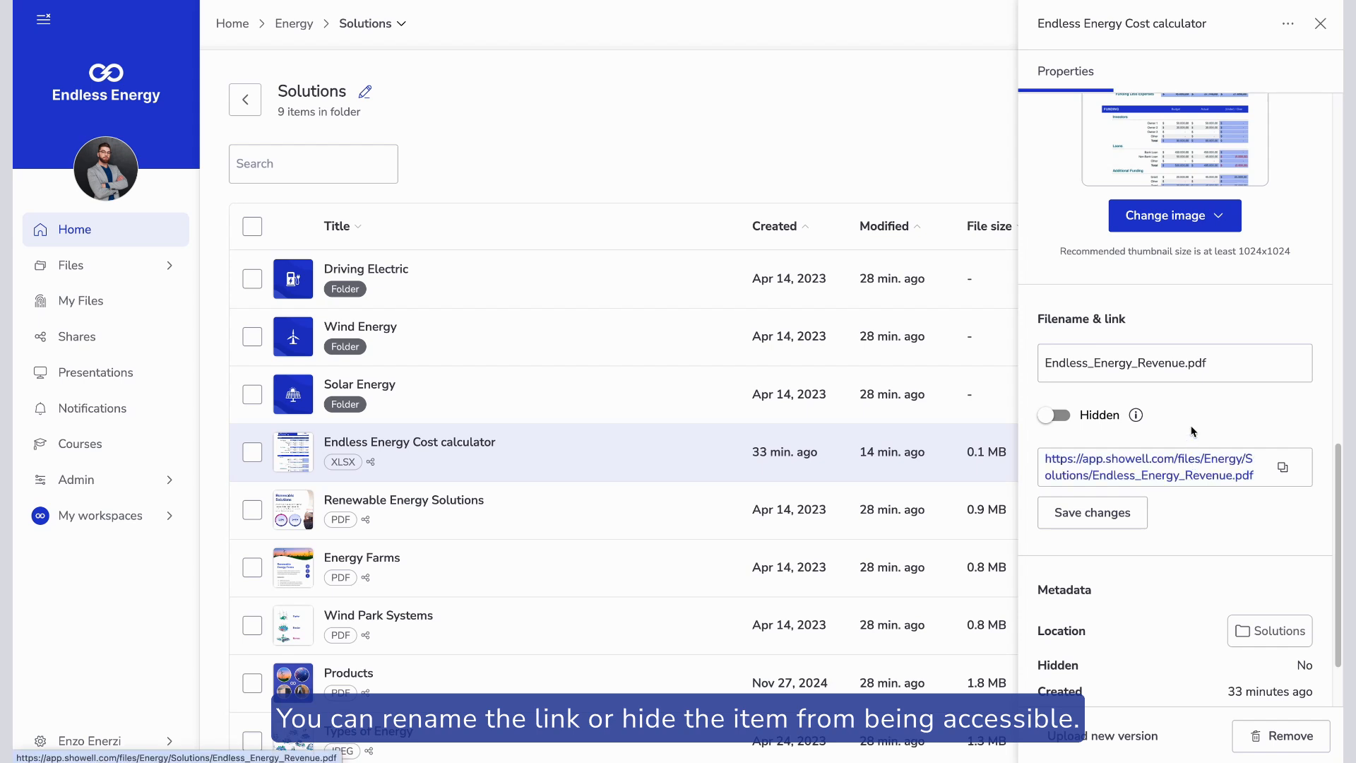
pyautogui.click(1072, 424)
pyautogui.click(1071, 423)
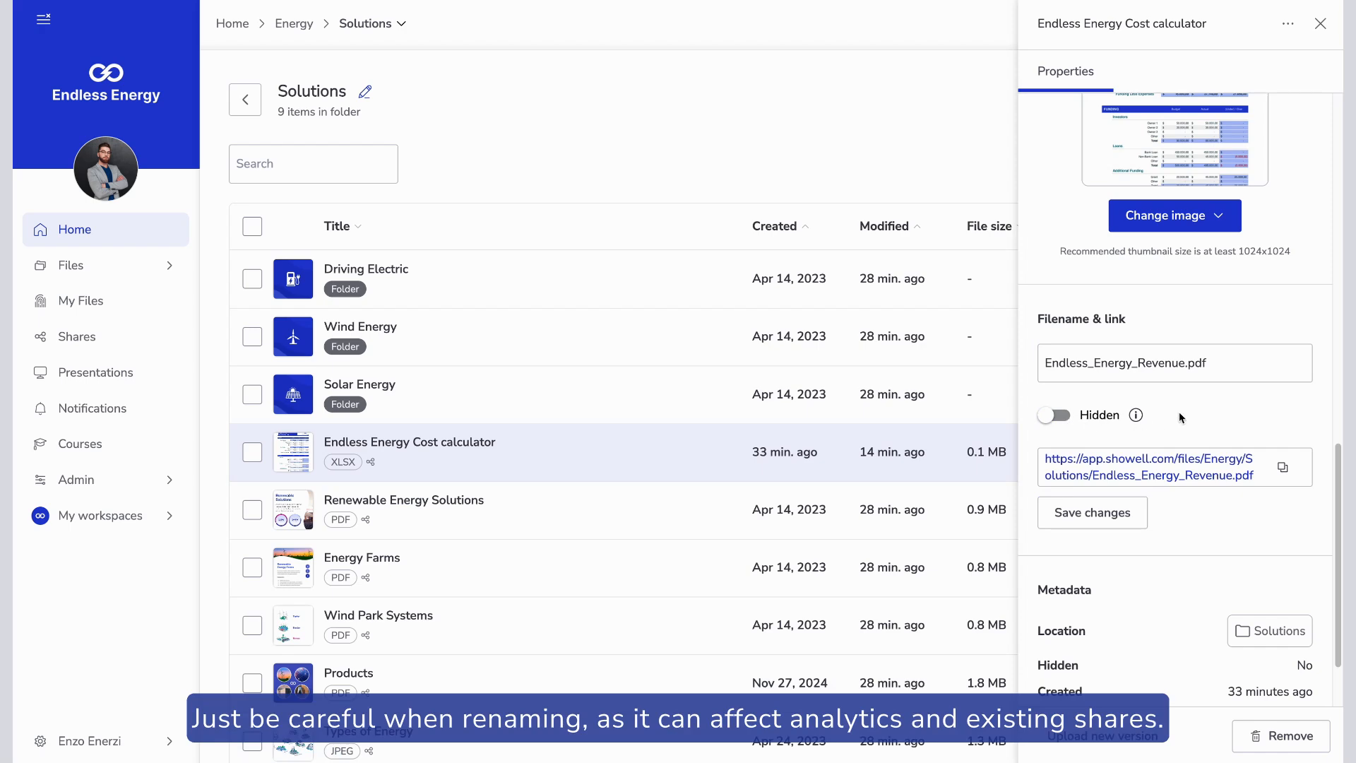
pyautogui.scroll(-1, 1179, 416)
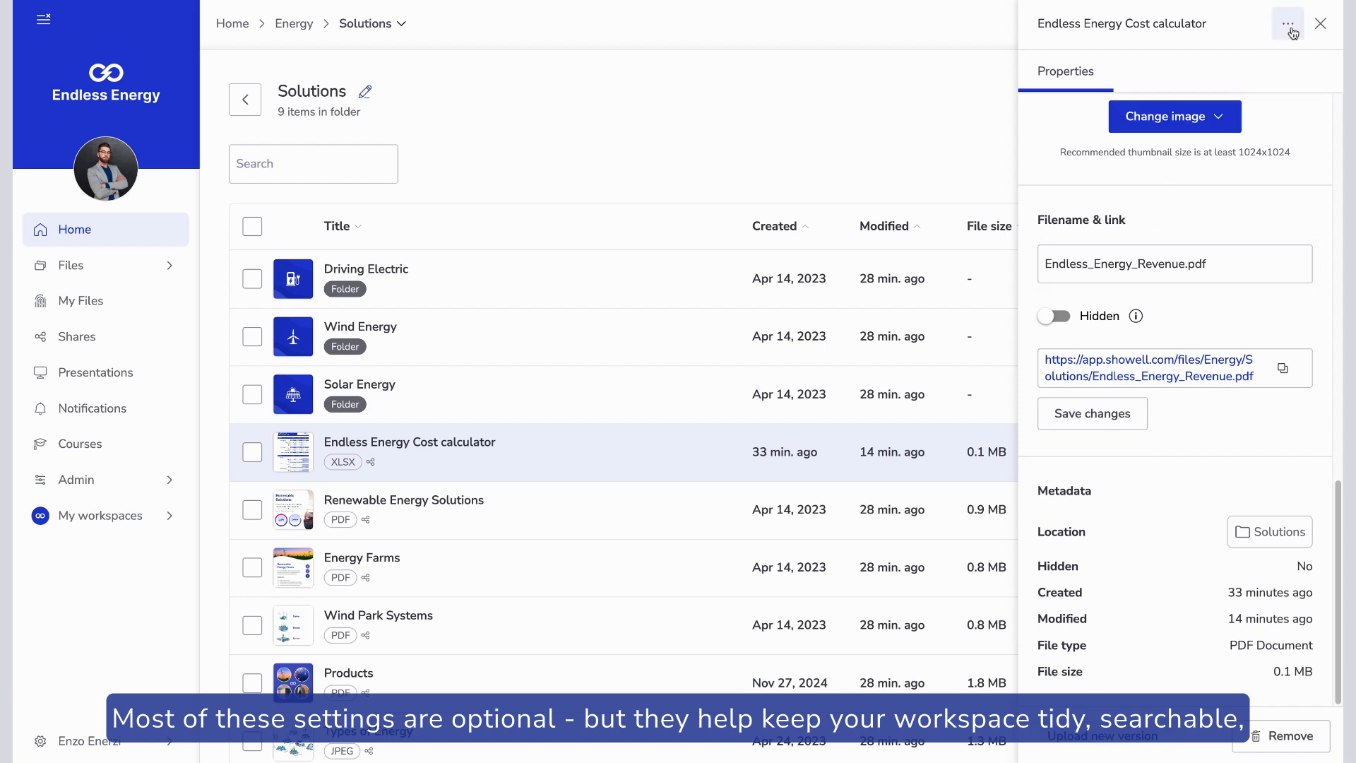
pyautogui.click(1320, 25)
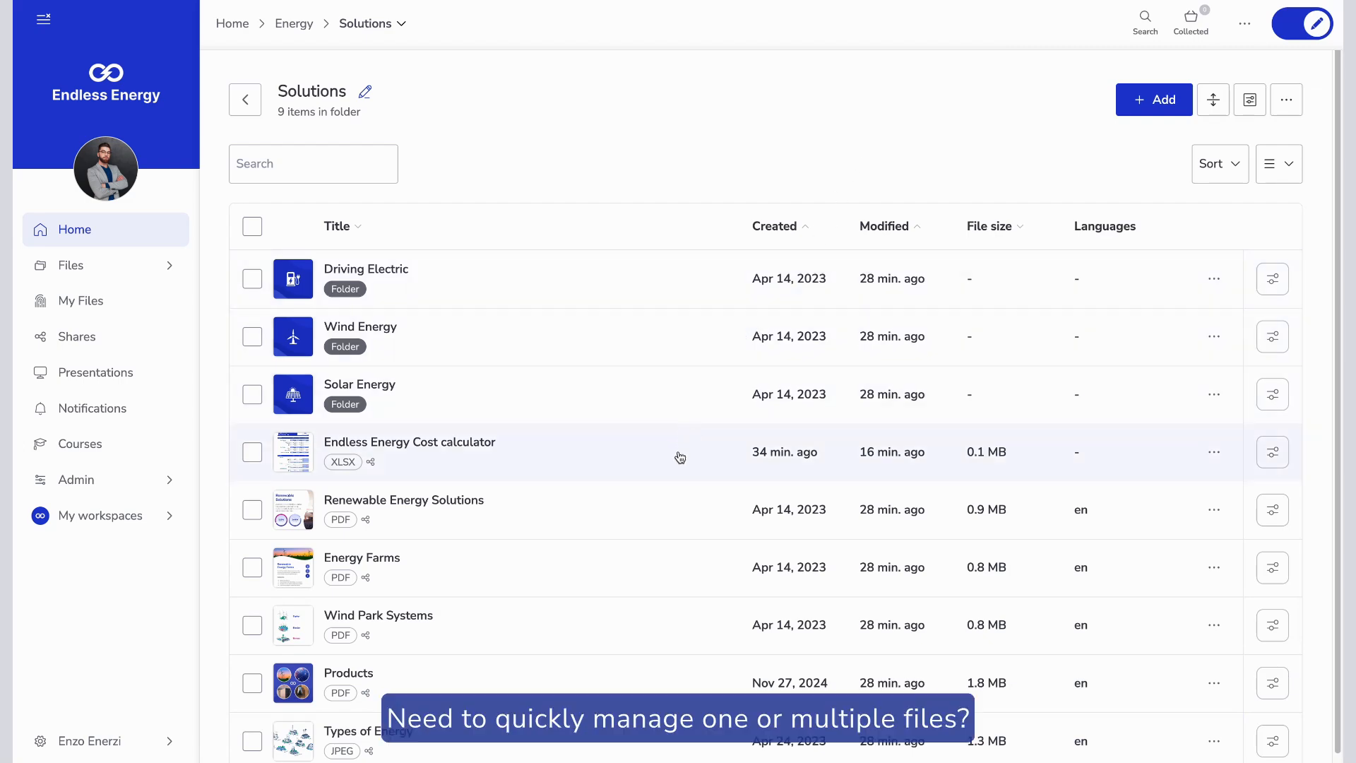
# Review the actions available for the Endless Energy Cost calculator file, and select all items in the folder before clearing the selection
pyautogui.click(1213, 454)
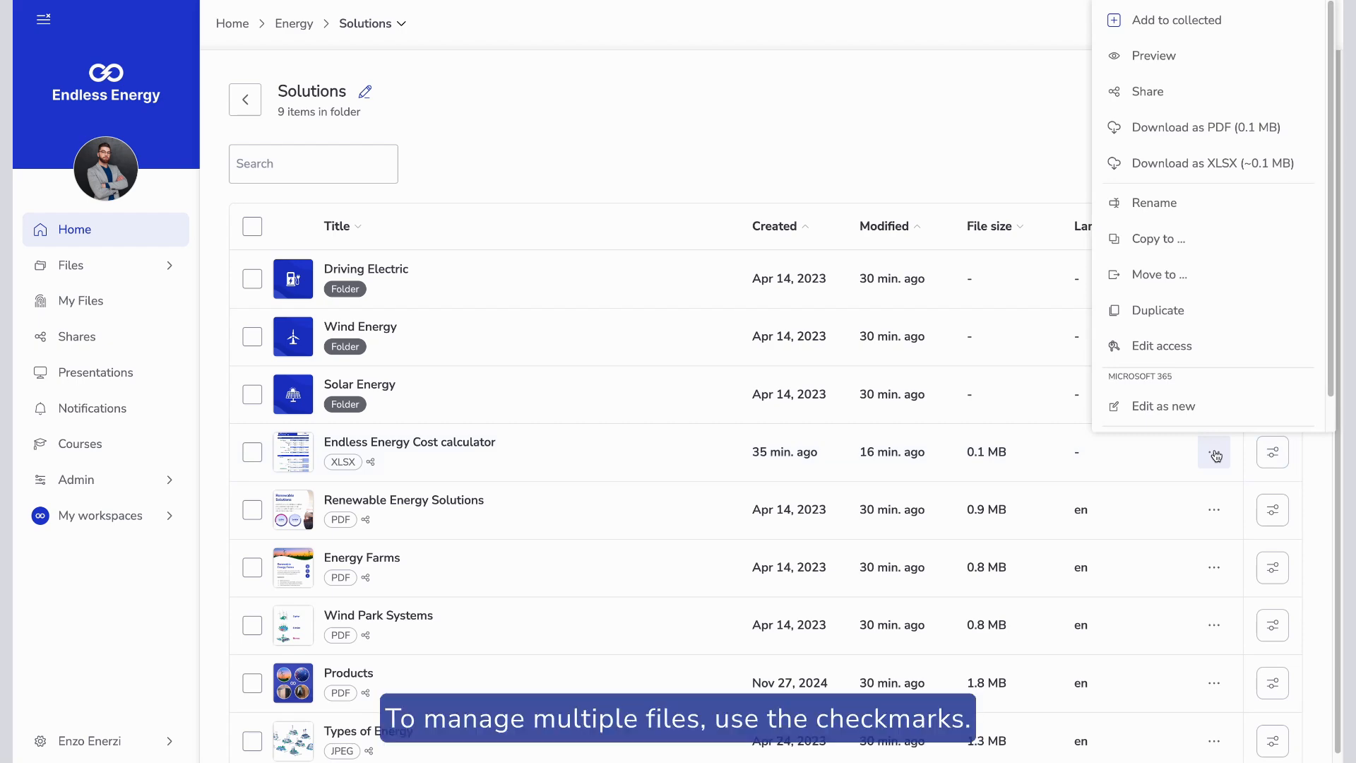
pyautogui.click(256, 228)
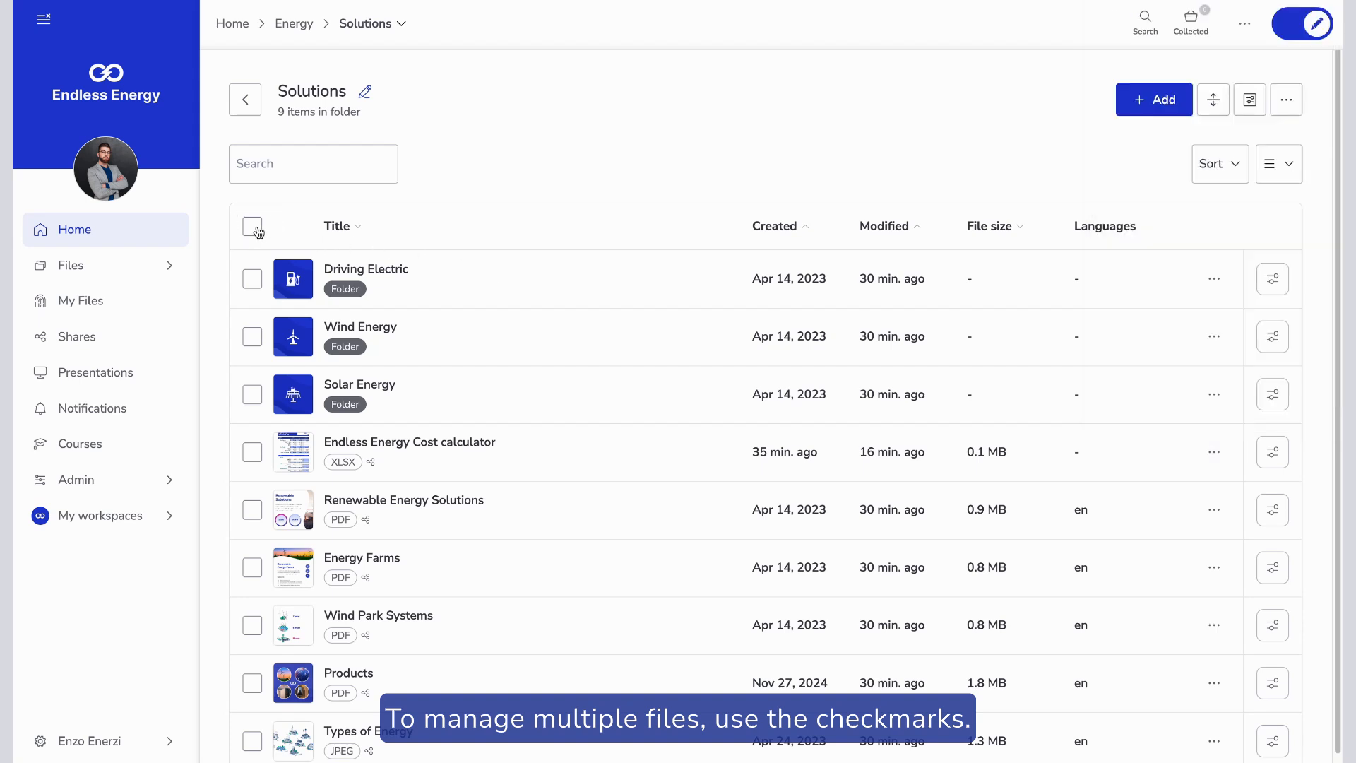
pyautogui.click(256, 229)
pyautogui.click(255, 229)
# Select Endless Energy Cost calculator and Renewable Energy Solutions, and review their bulk Modify properties options without saving
pyautogui.click(249, 455)
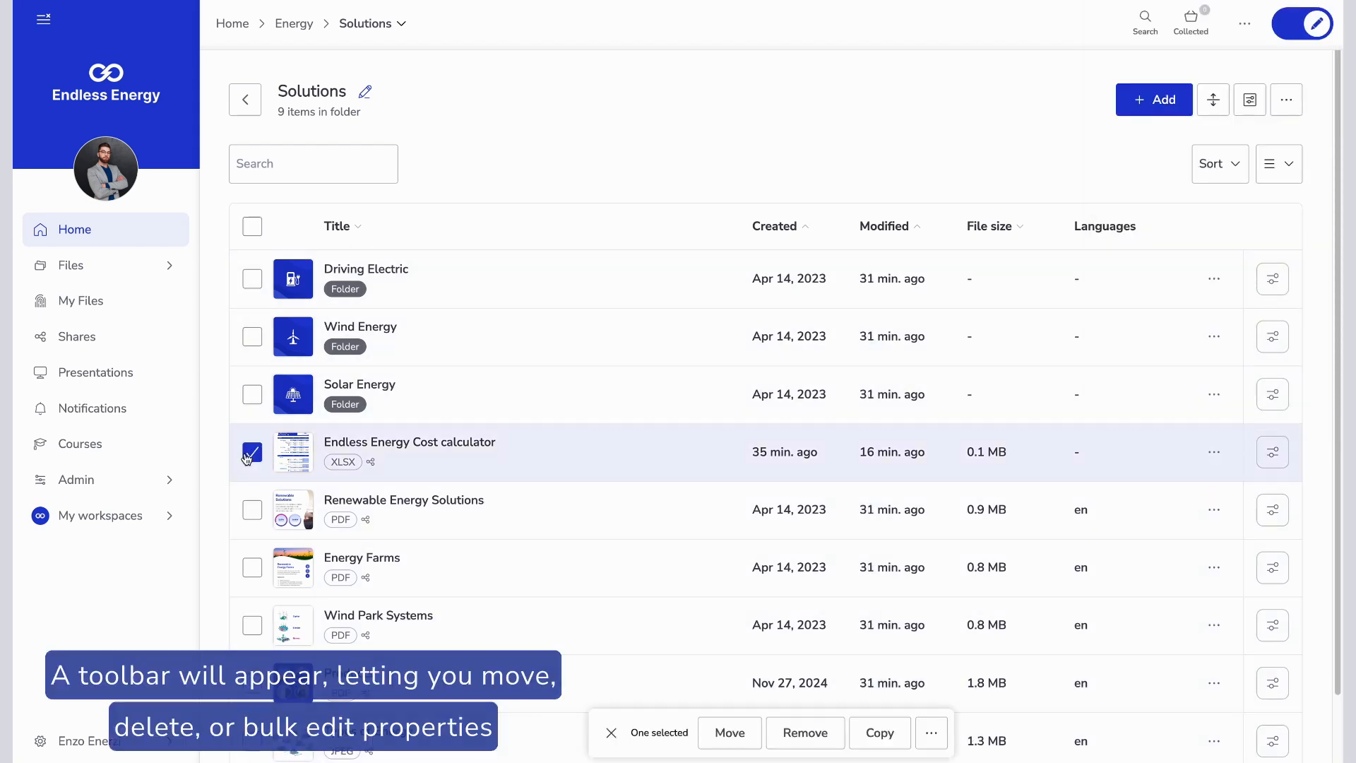
pyautogui.click(252, 509)
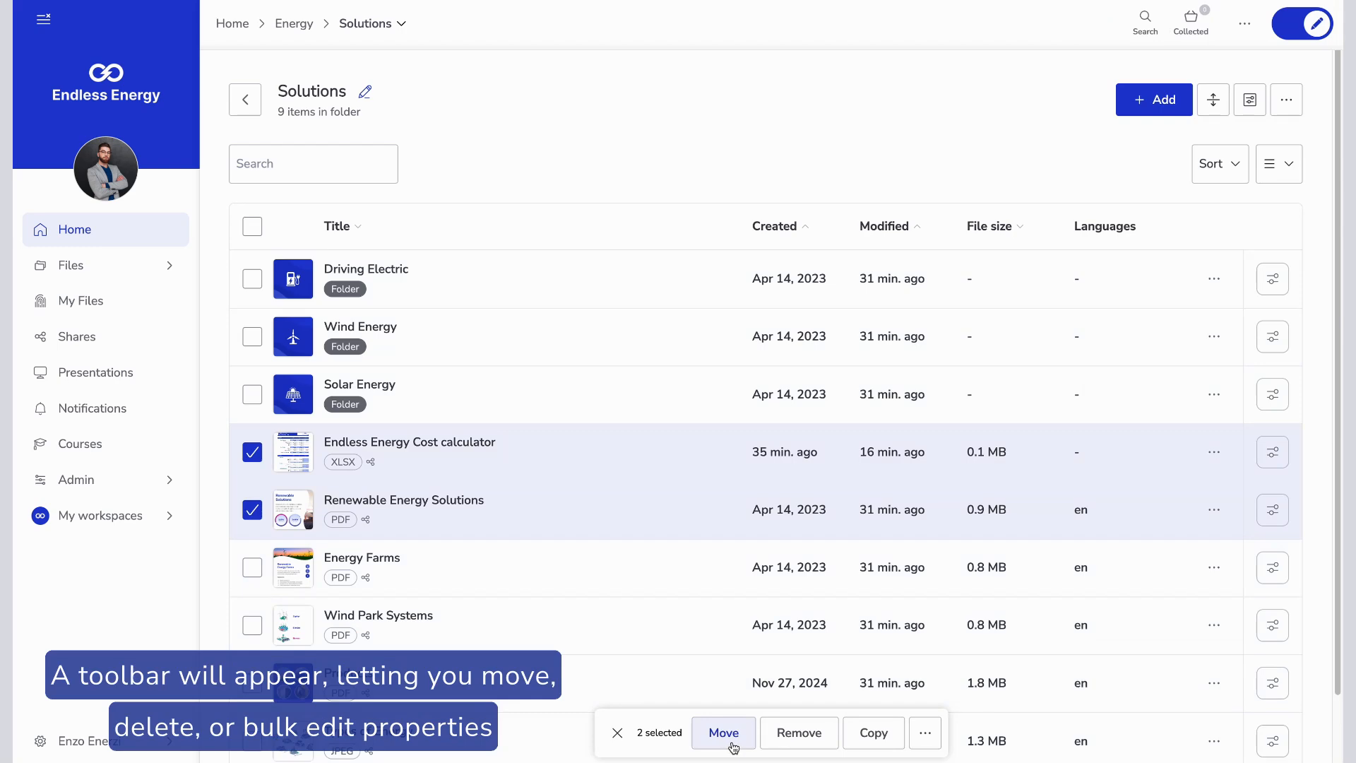
pyautogui.click(927, 732)
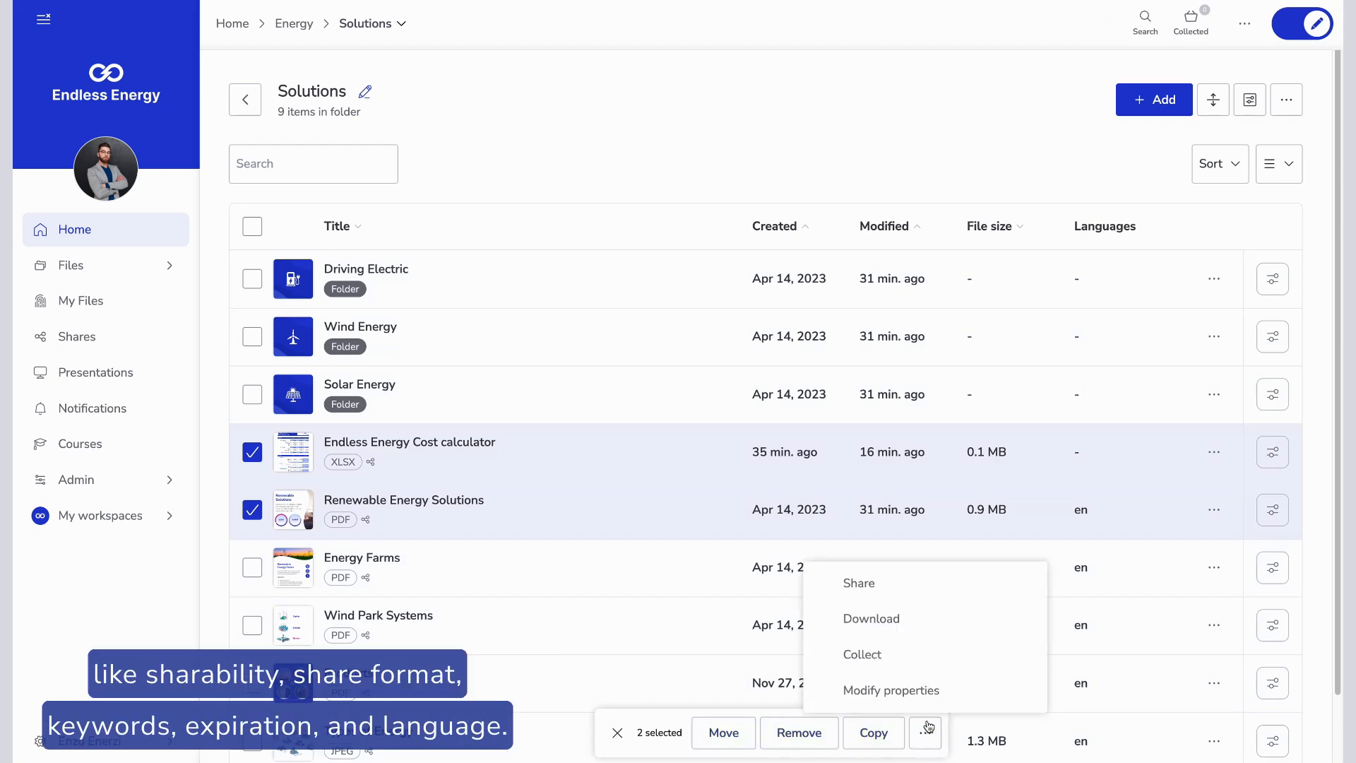
pyautogui.click(925, 698)
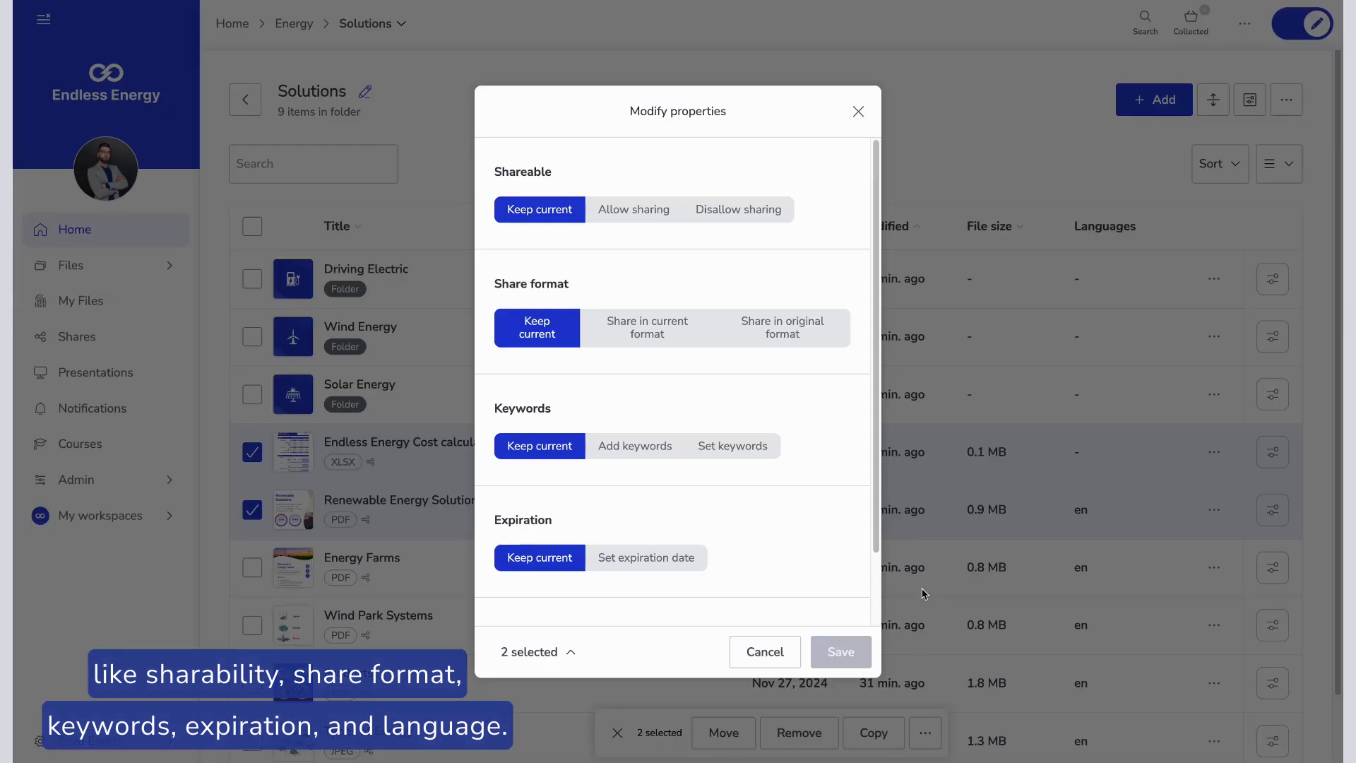
pyautogui.scroll(-2, 843, 459)
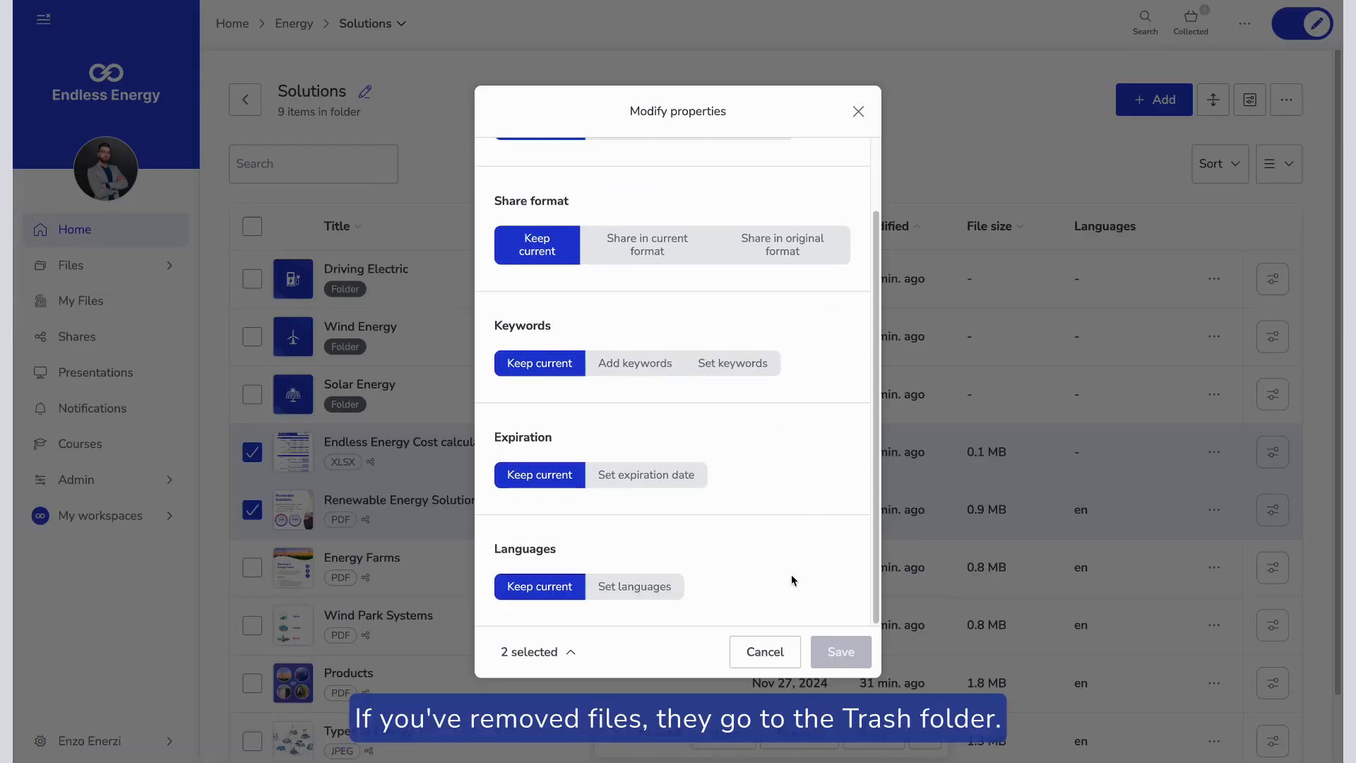
pyautogui.click(762, 653)
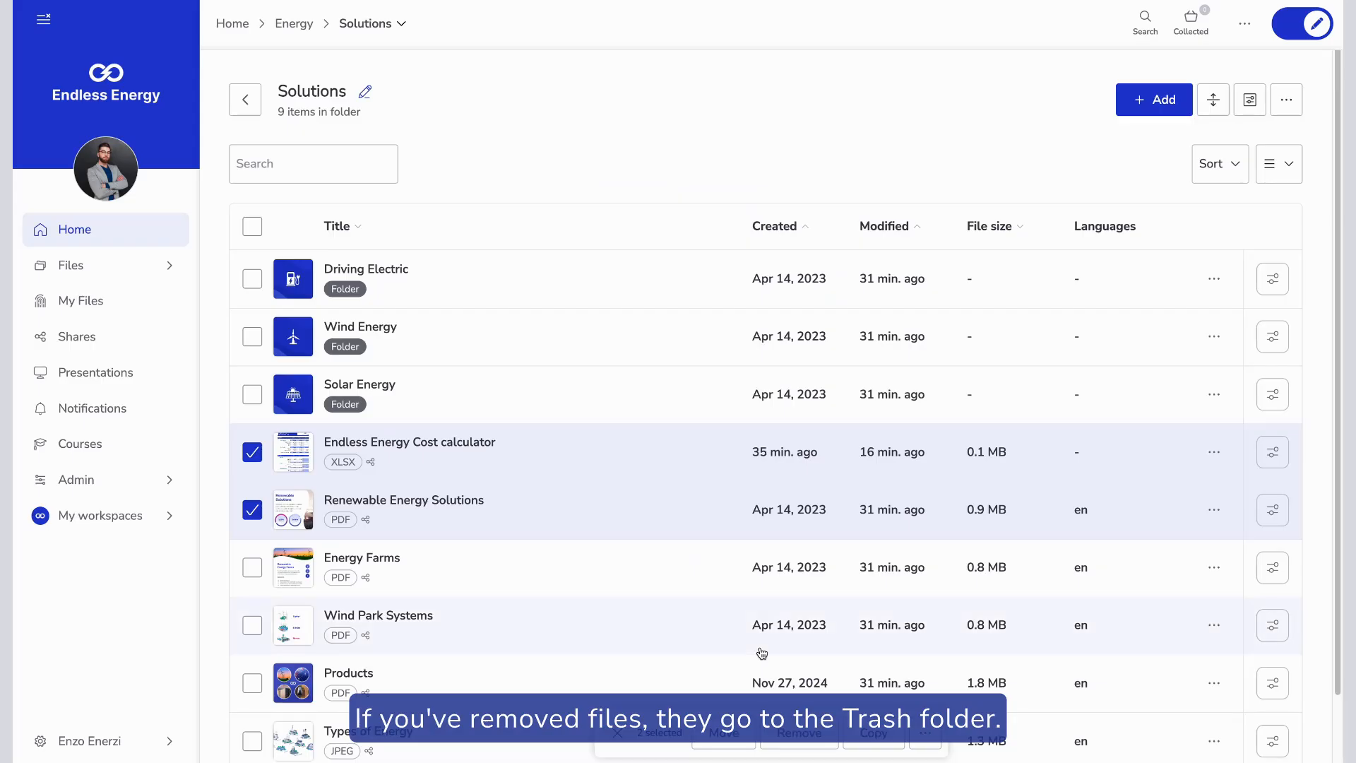
# Open the admin Trash page to view the removed items
pyautogui.click(154, 487)
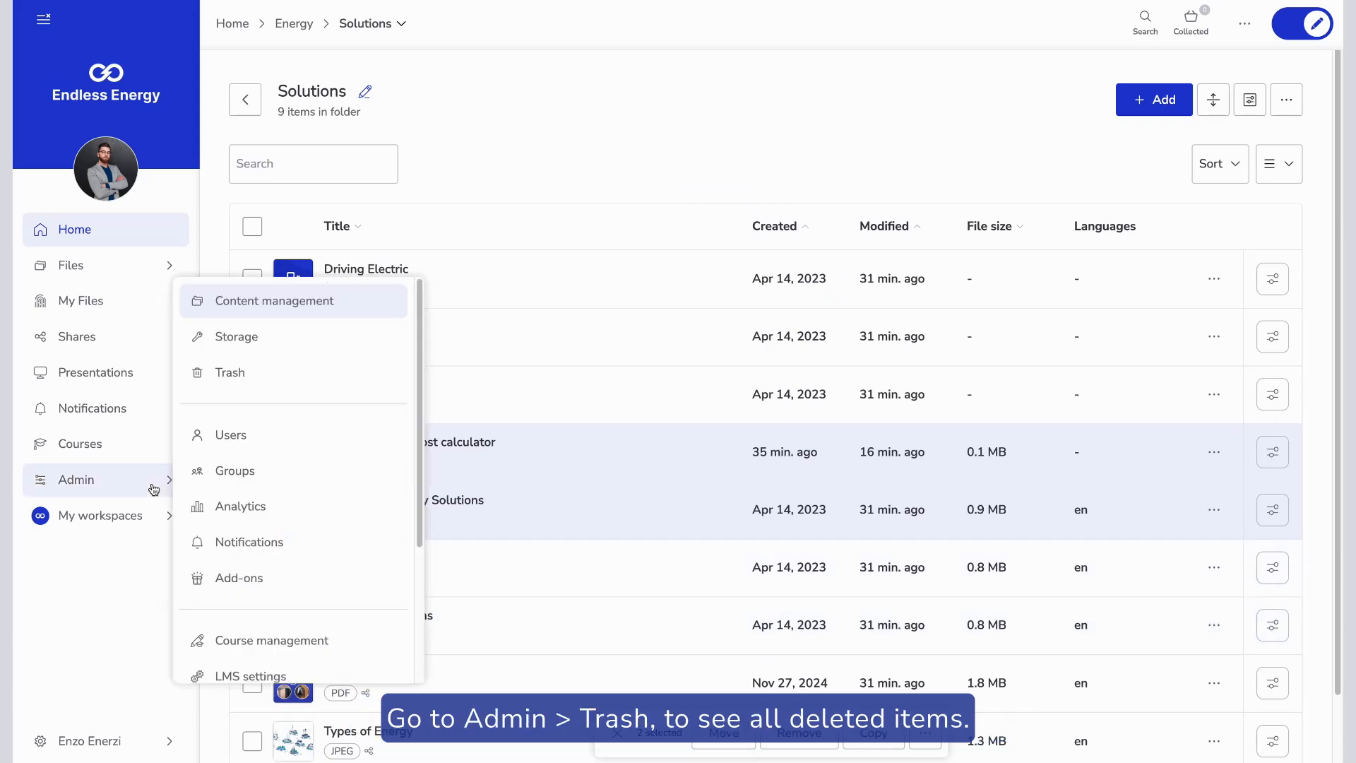
pyautogui.click(251, 380)
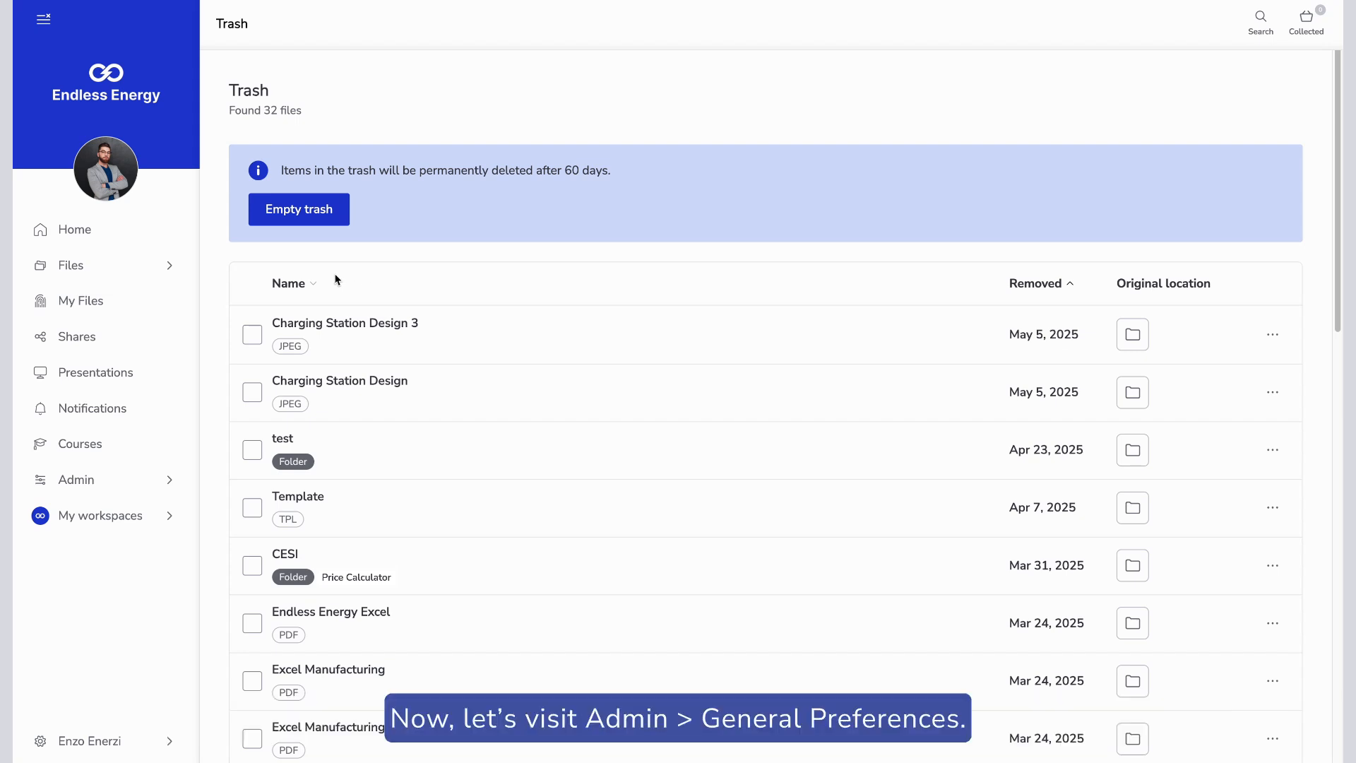
# Open the admin General preferences and review the Download / Save file to device choices in the Files section
pyautogui.click(148, 479)
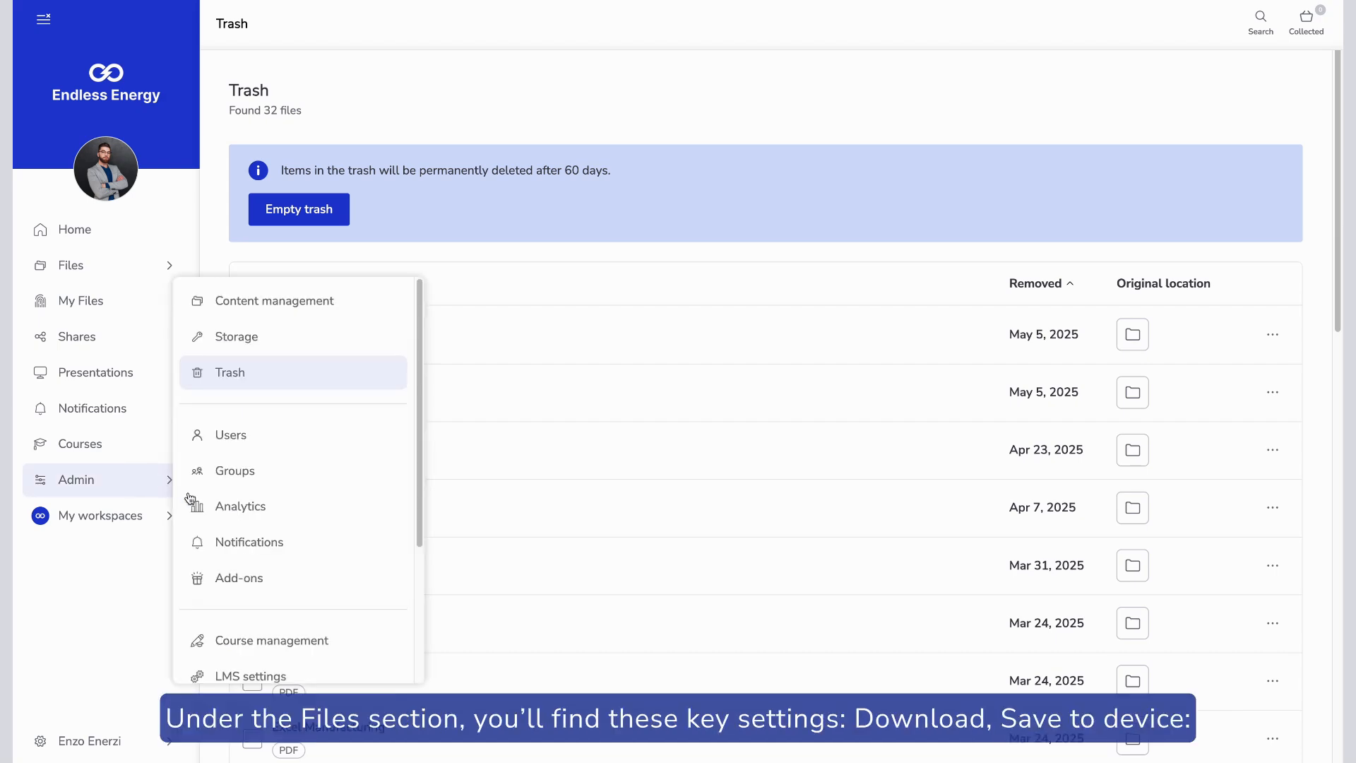
pyautogui.scroll(-3, 233, 537)
pyautogui.click(272, 542)
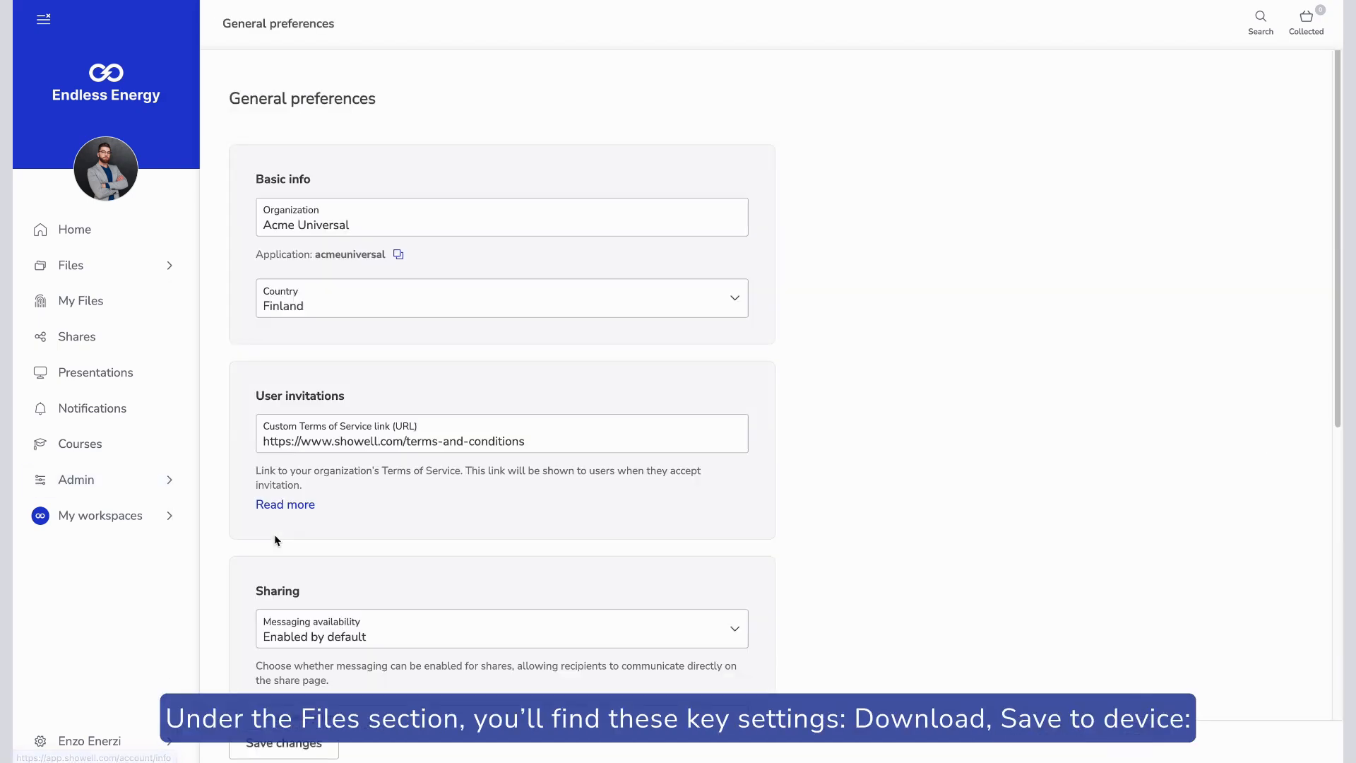
pyautogui.scroll(-8, 275, 539)
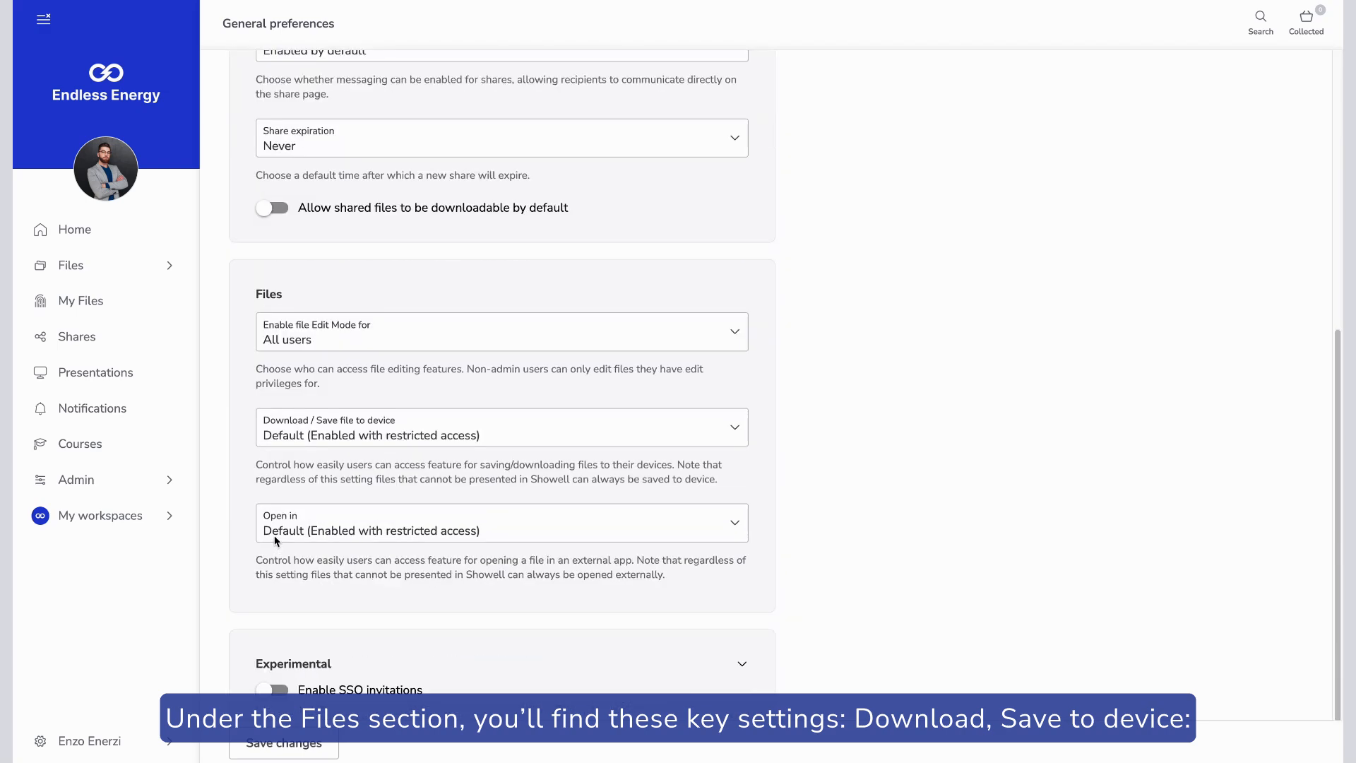
pyautogui.click(506, 439)
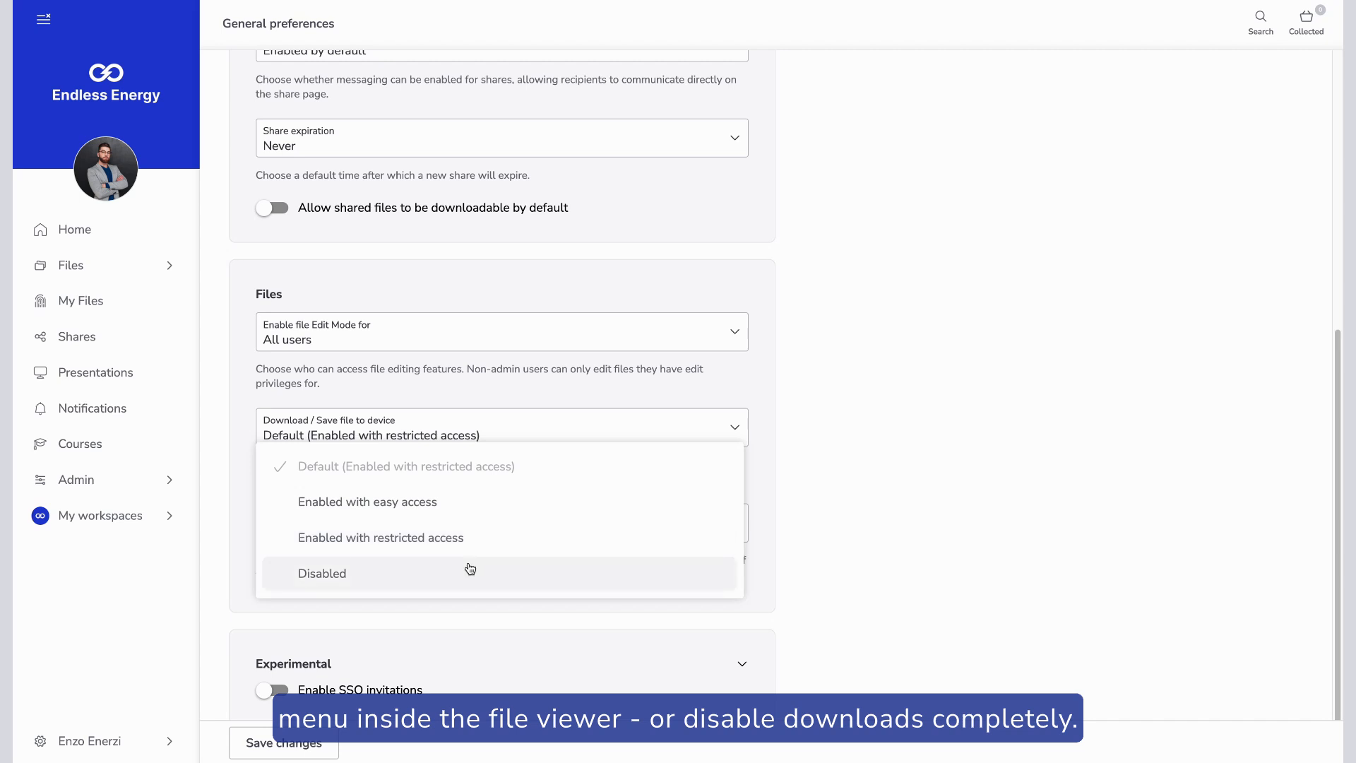
pyautogui.click(804, 535)
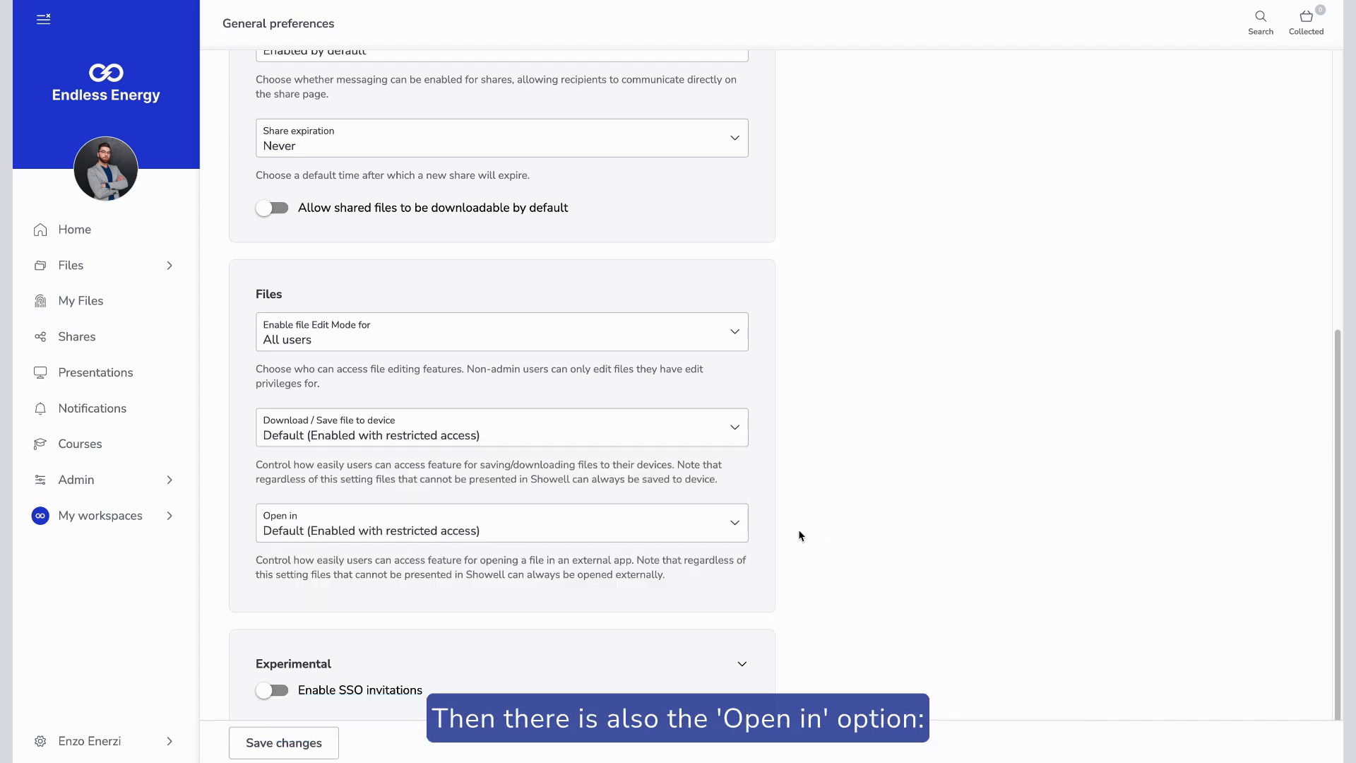
# Review the access choices for the Open in setting in the Files section of General preferences
pyautogui.click(630, 538)
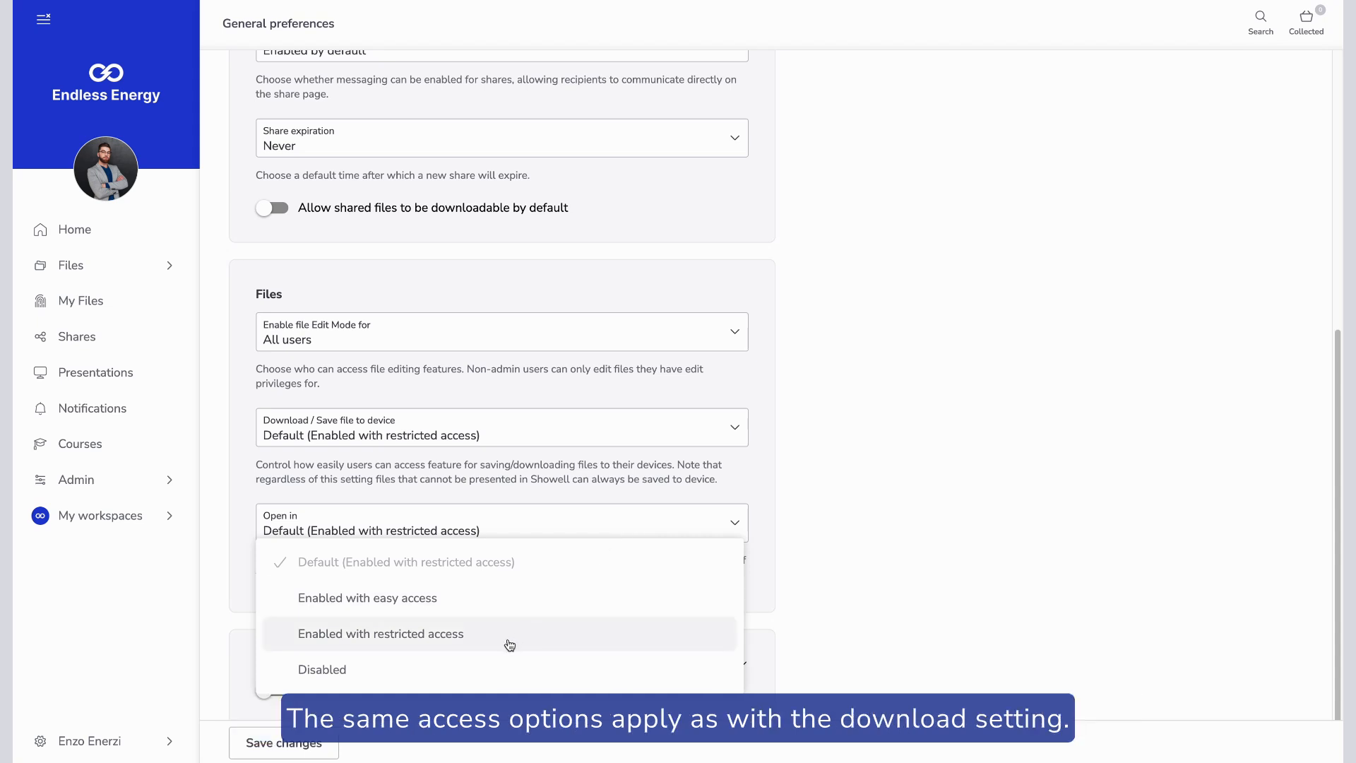
pyautogui.click(812, 506)
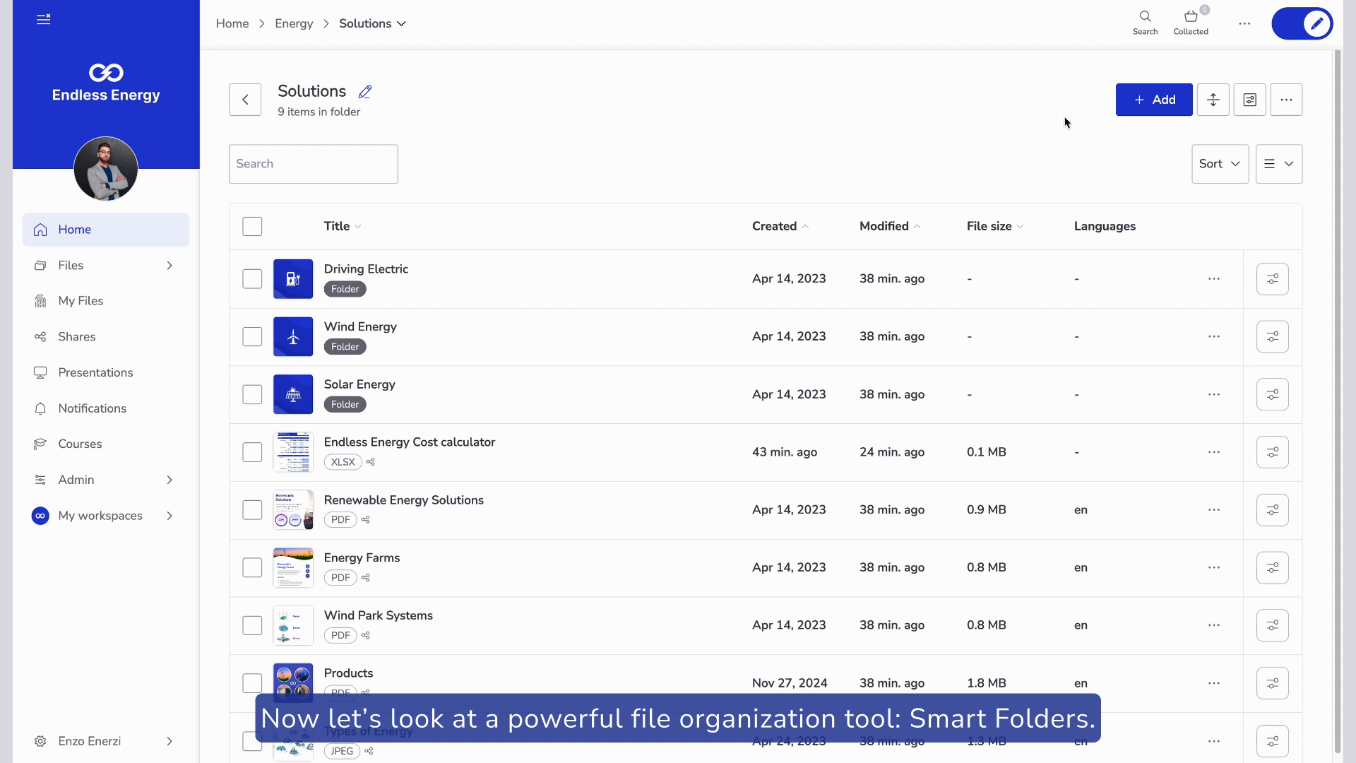
# Start a Smart Folder titled Turbine Images in the Solutions folder and set Energy as its source folder
pyautogui.click(1141, 108)
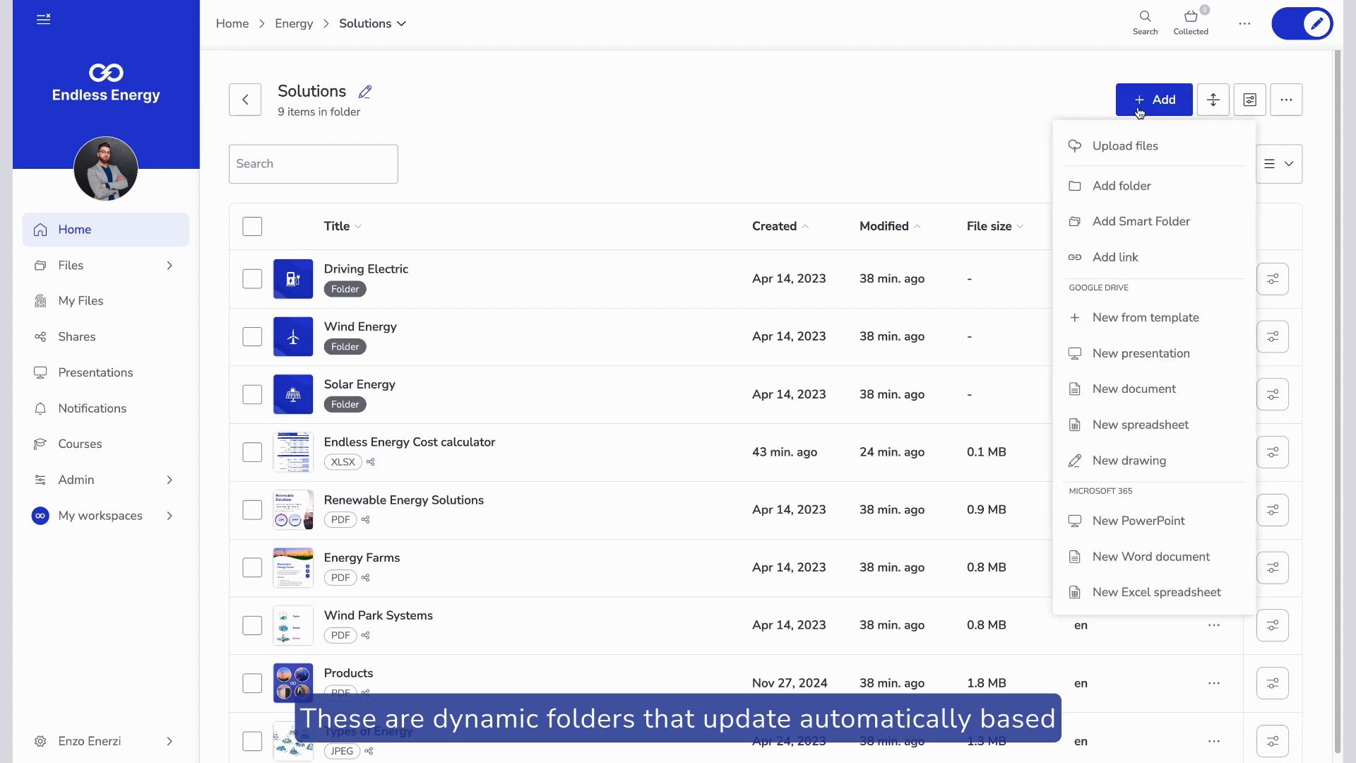
pyautogui.click(1116, 226)
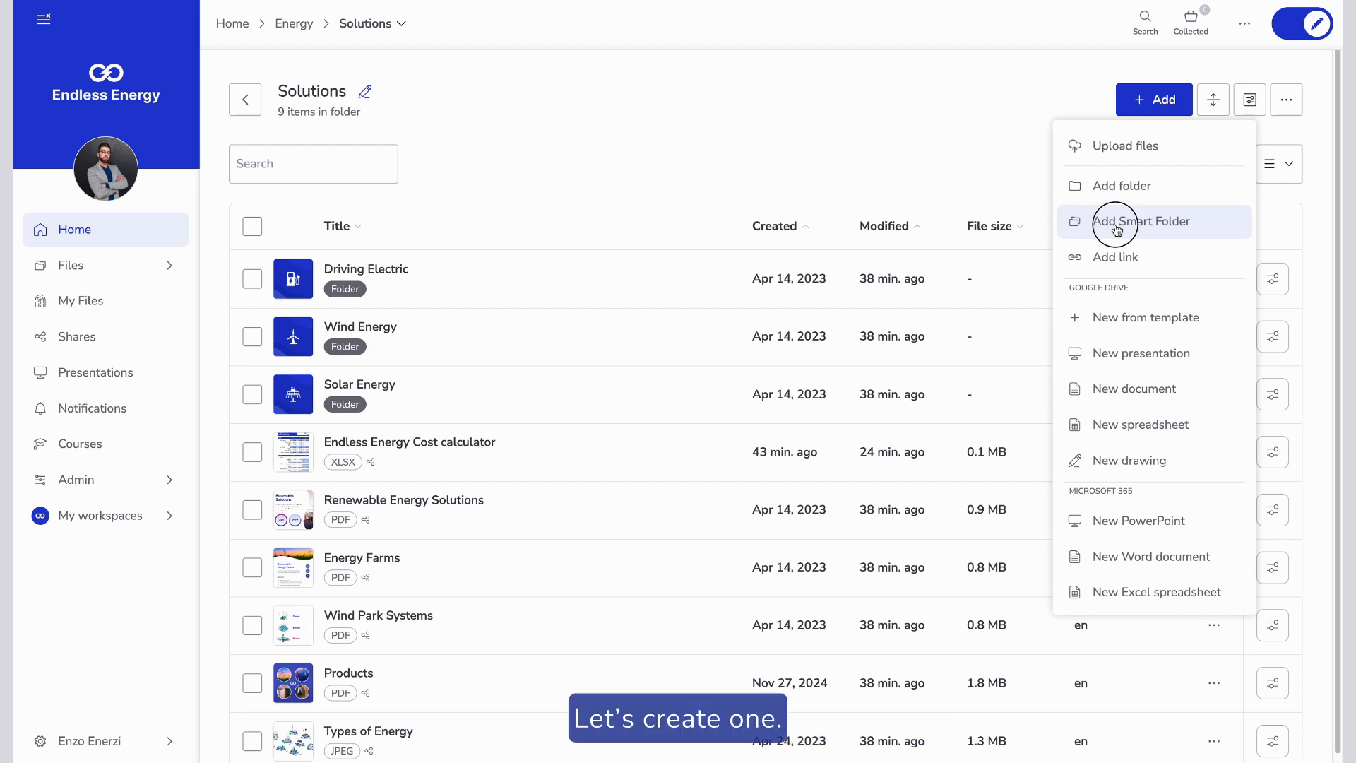
pyautogui.click(724, 144)
pyautogui.write('Turbine Images')
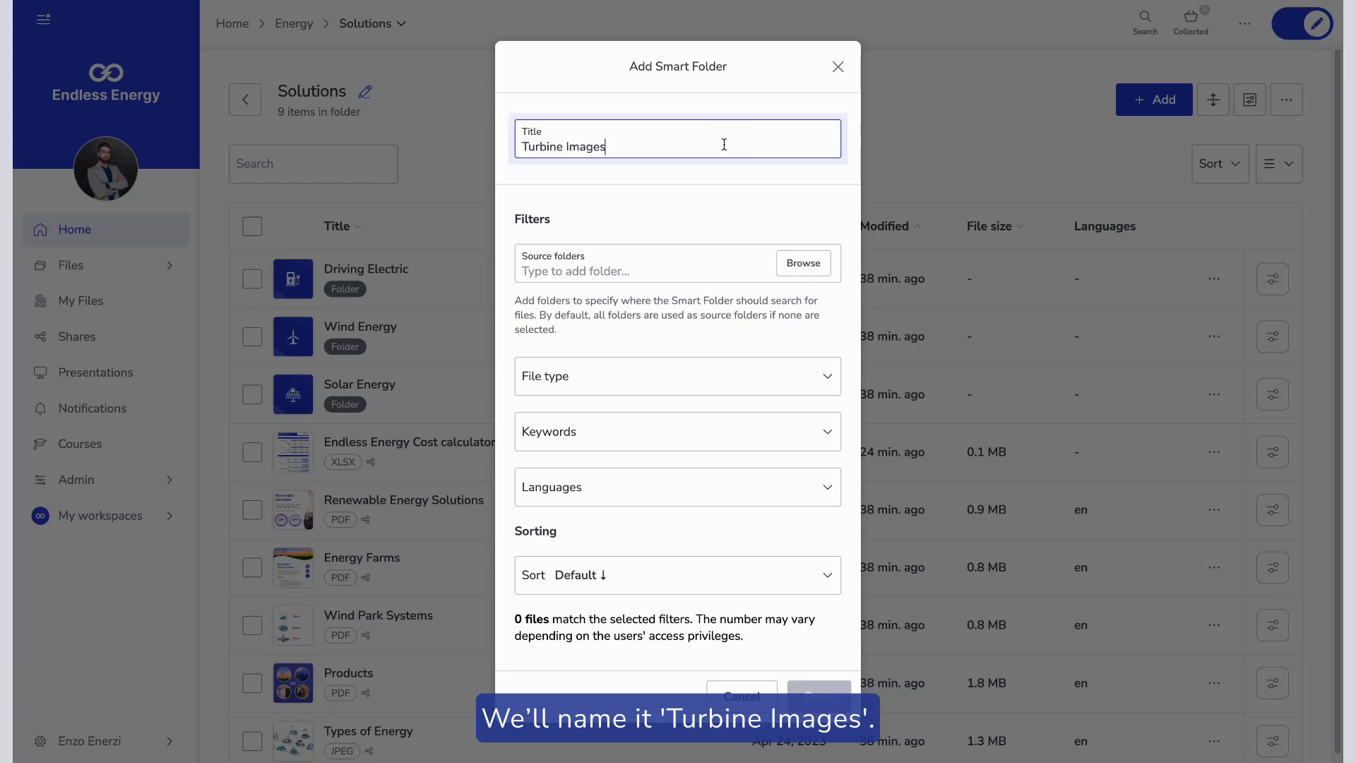
pyautogui.click(803, 264)
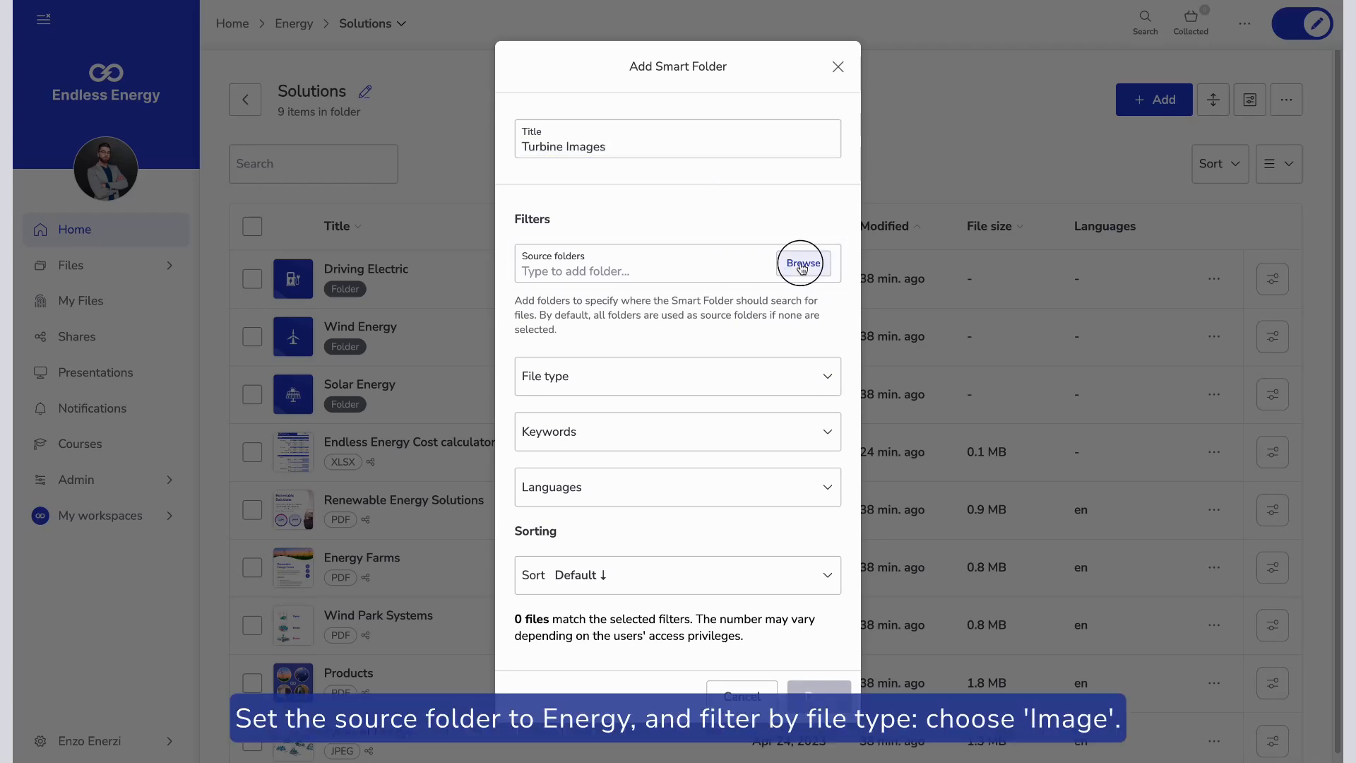
pyautogui.click(445, 209)
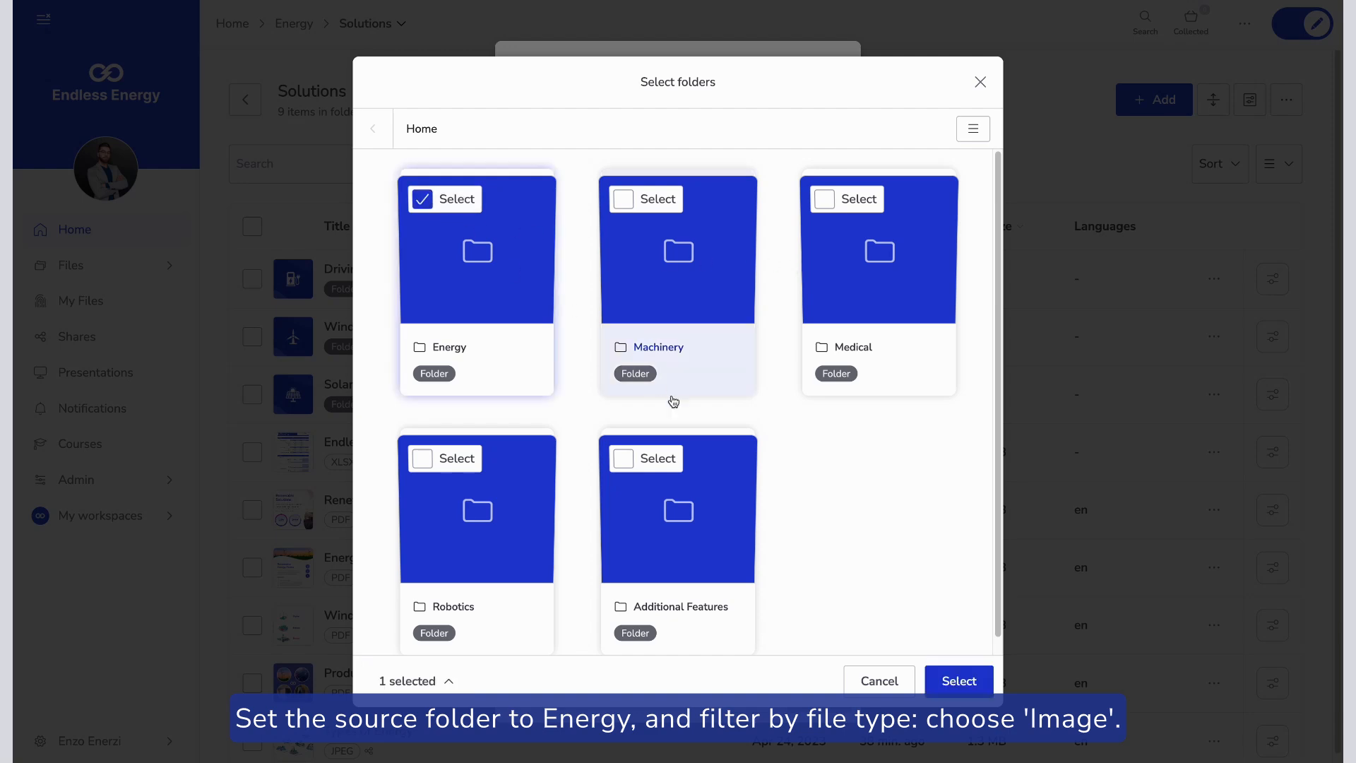
pyautogui.click(959, 682)
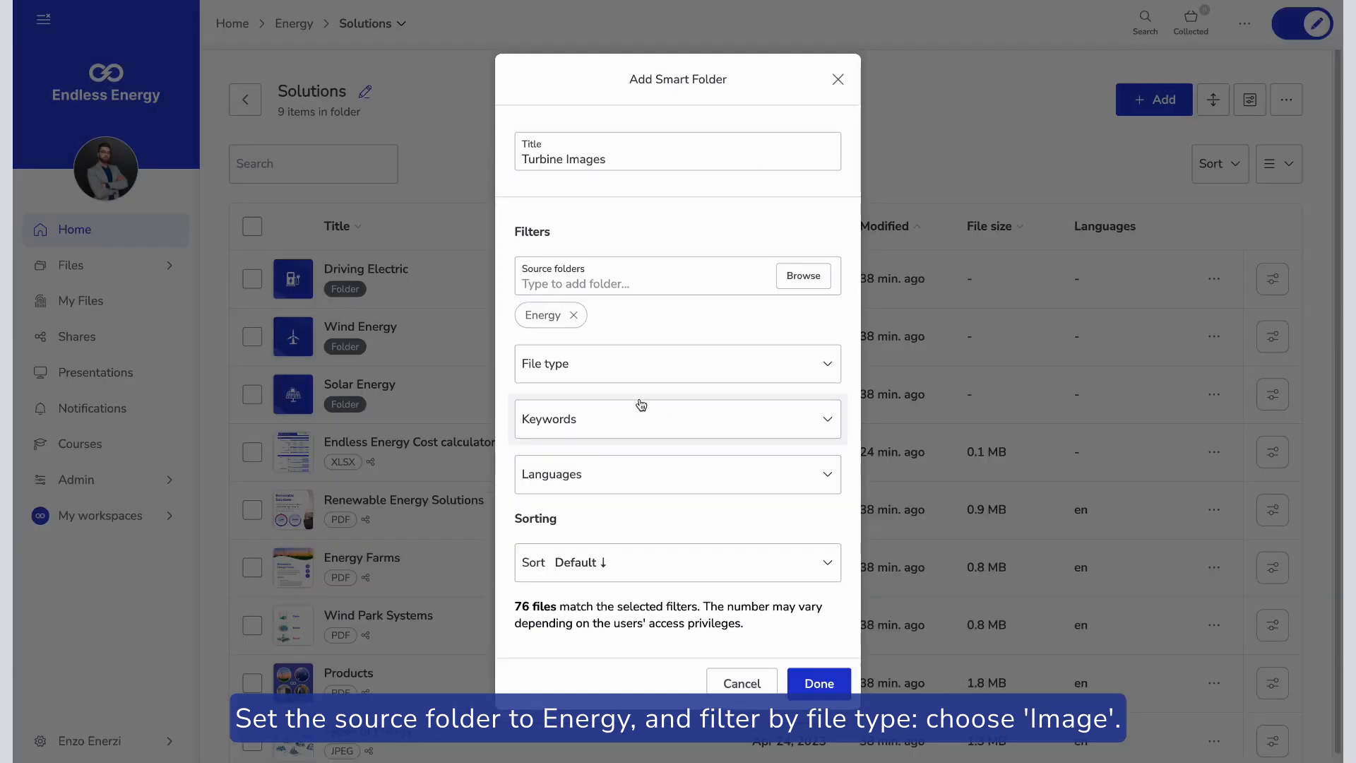
# Filter the Smart Folder by the Image file type and the keyword wind
pyautogui.click(609, 377)
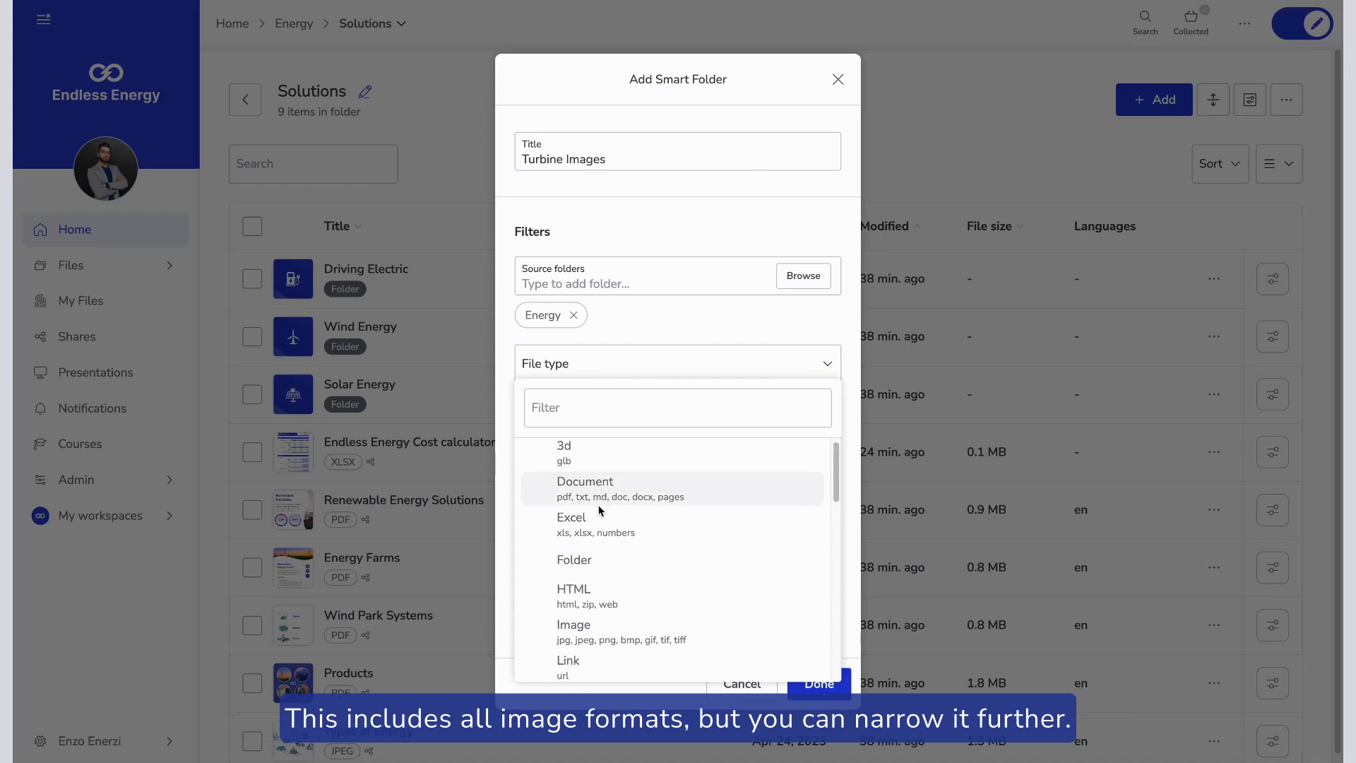
pyautogui.scroll(-2, 594, 516)
pyautogui.click(591, 579)
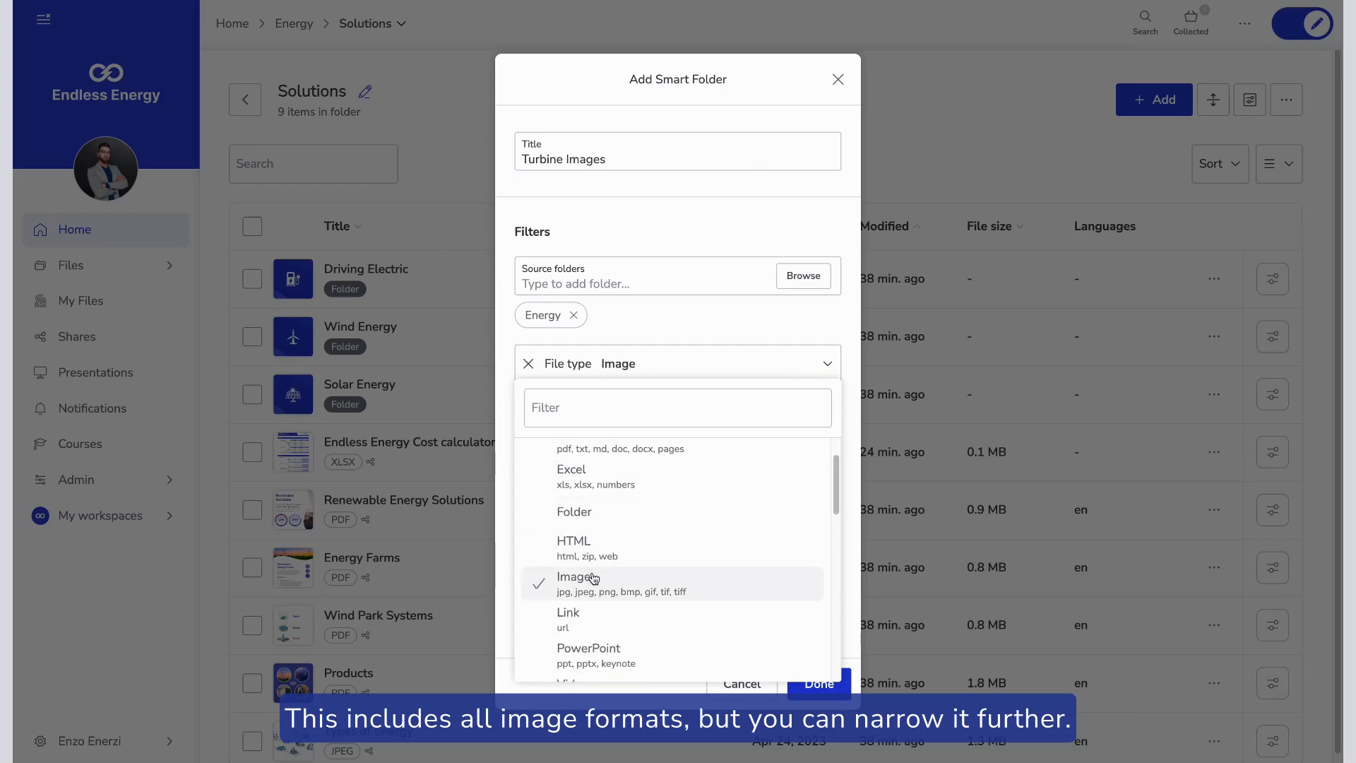
pyautogui.scroll(-5, 593, 578)
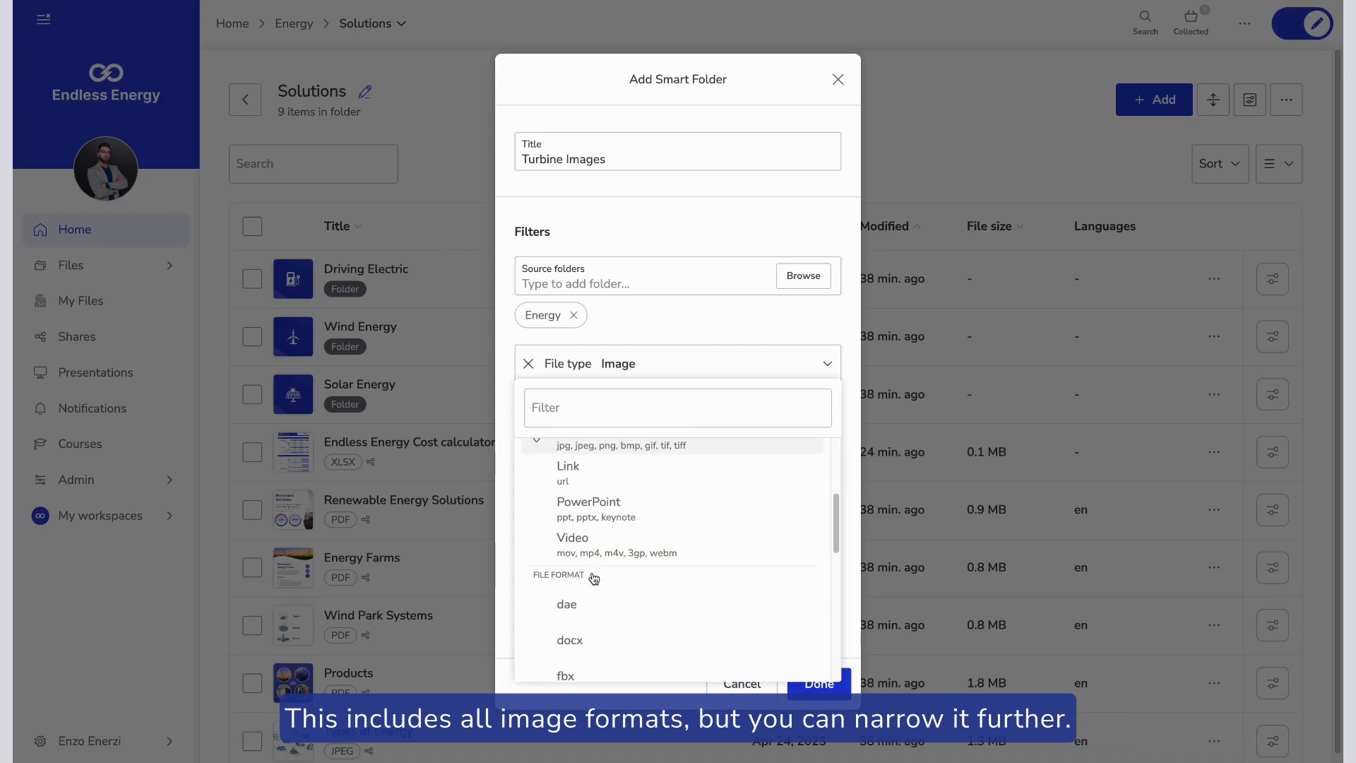
pyautogui.click(684, 321)
pyautogui.click(611, 432)
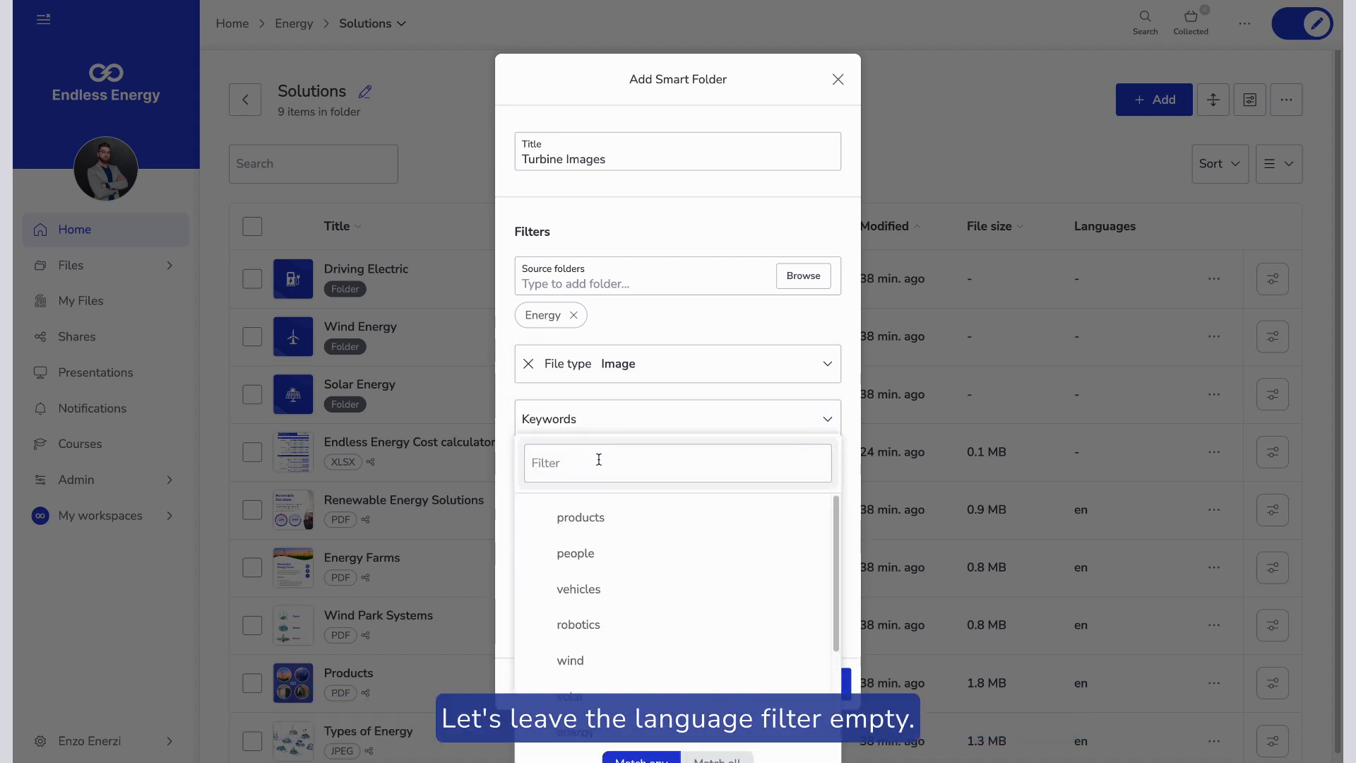
pyautogui.click(601, 457)
pyautogui.click(579, 657)
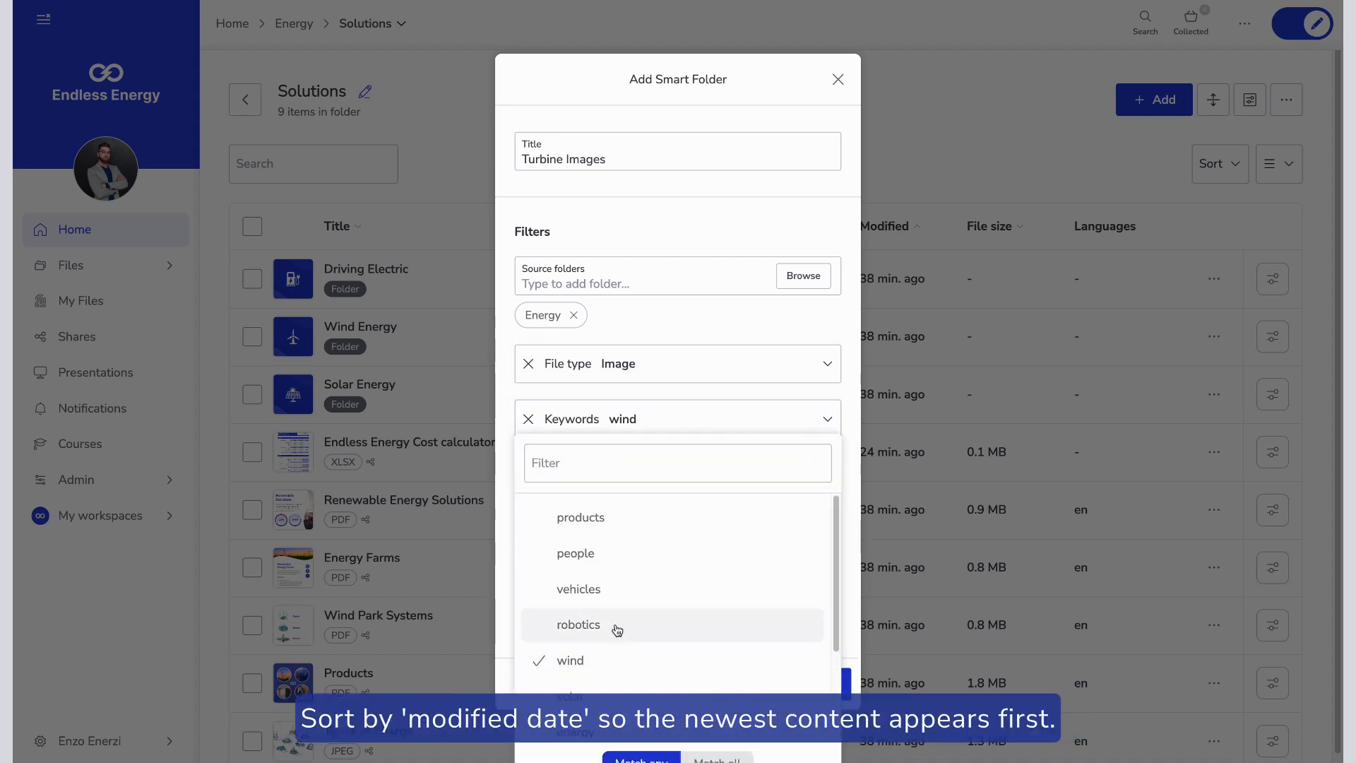
pyautogui.click(850, 394)
# Sort the Smart Folder's files by Modified and create the folder
pyautogui.click(638, 557)
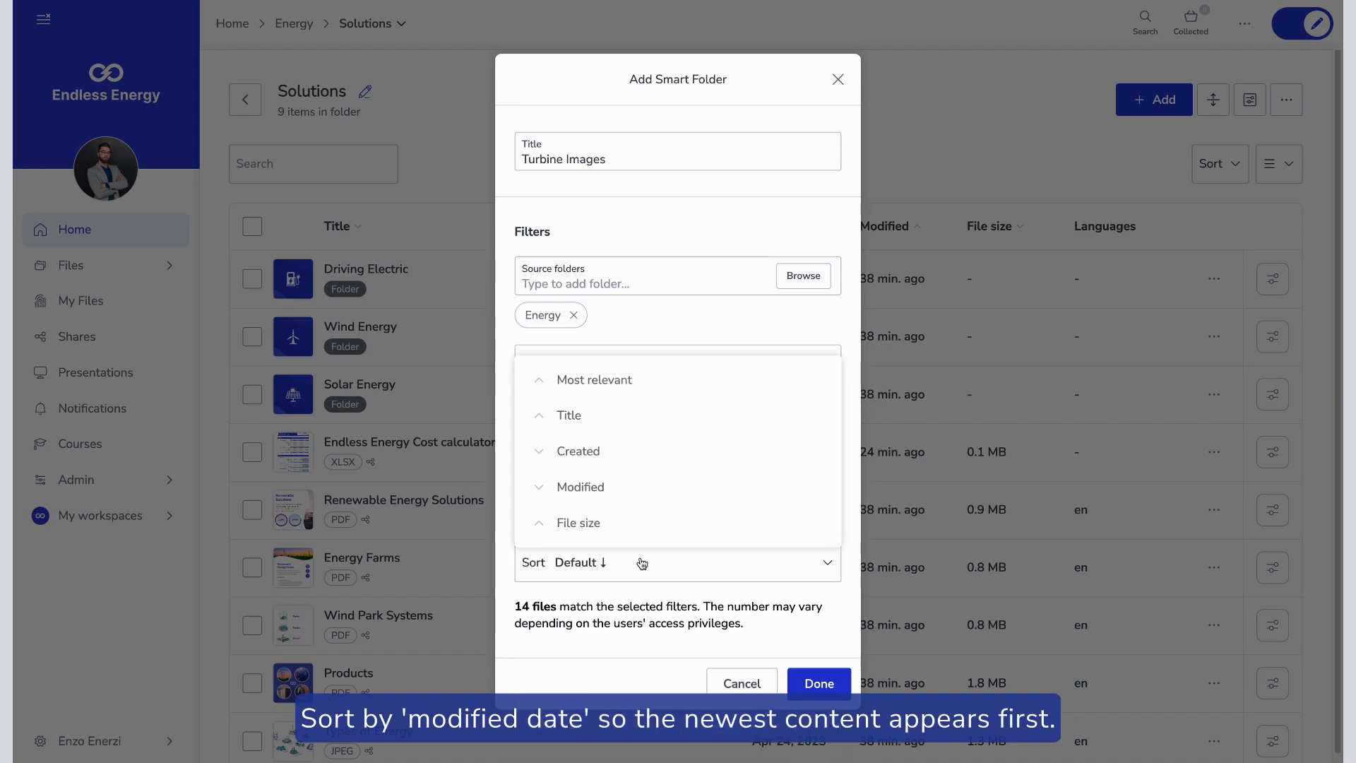
pyautogui.click(638, 501)
pyautogui.click(818, 682)
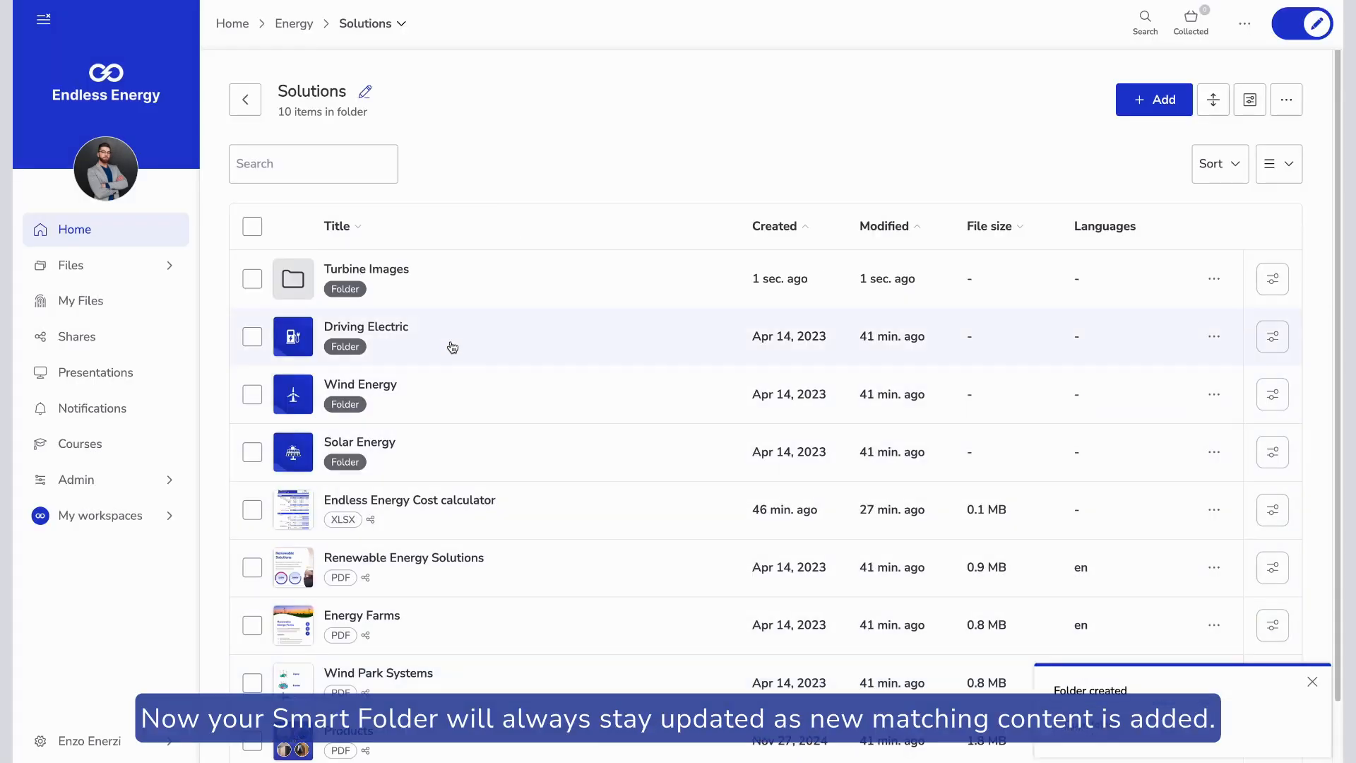
# Open the Turbine Images folder and view the Smart Folder settings in its properties
pyautogui.click(396, 292)
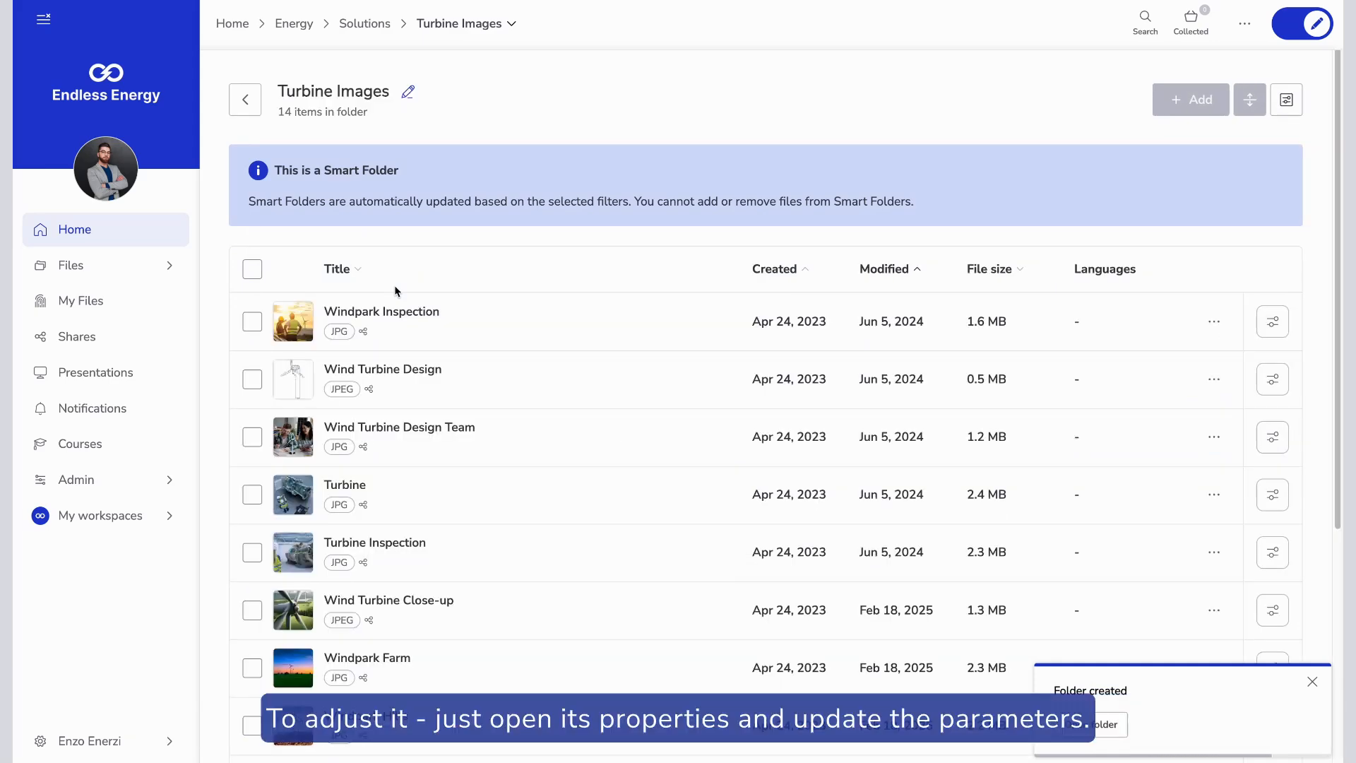
pyautogui.click(1286, 99)
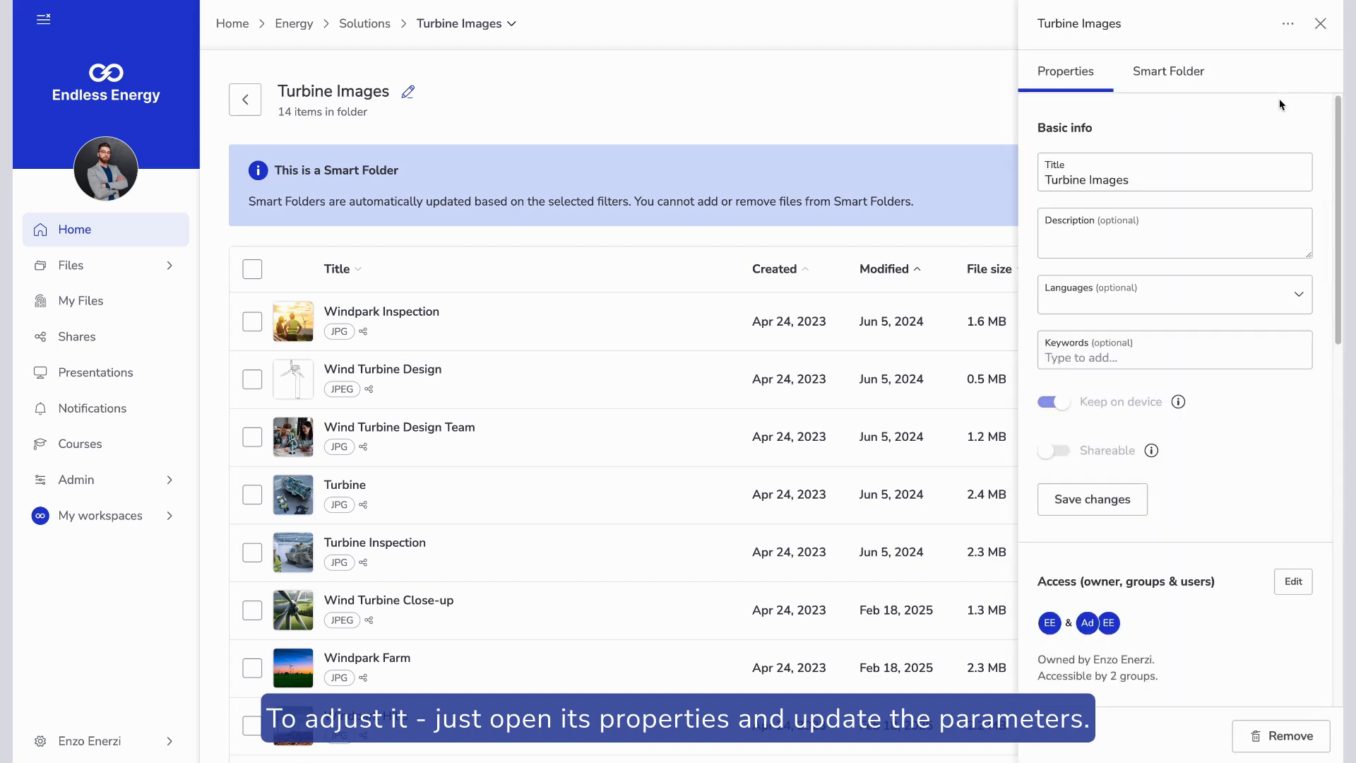
pyautogui.click(1193, 85)
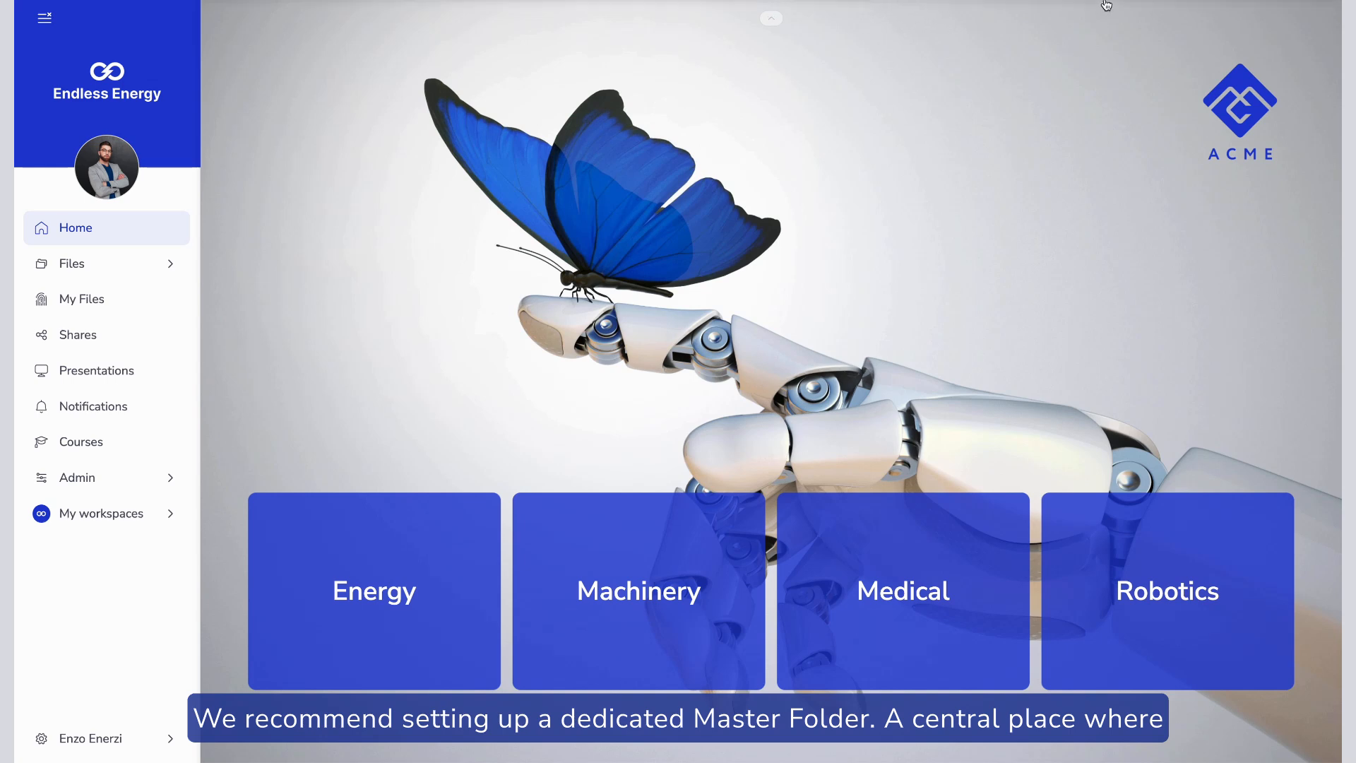
# Turn on edit mode for the Home page and open the Master Folder
pyautogui.moveTo(1106, 6)
pyautogui.click(1302, 22)
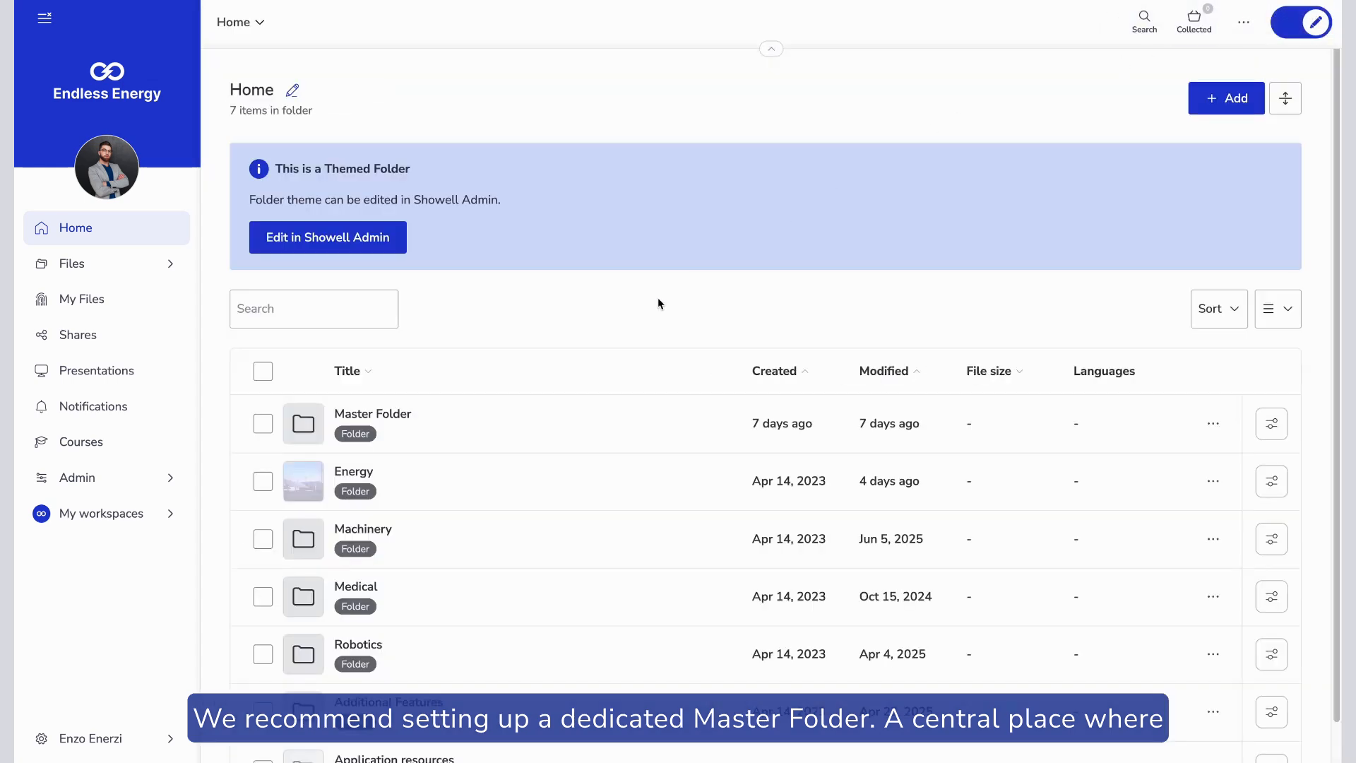
pyautogui.click(412, 429)
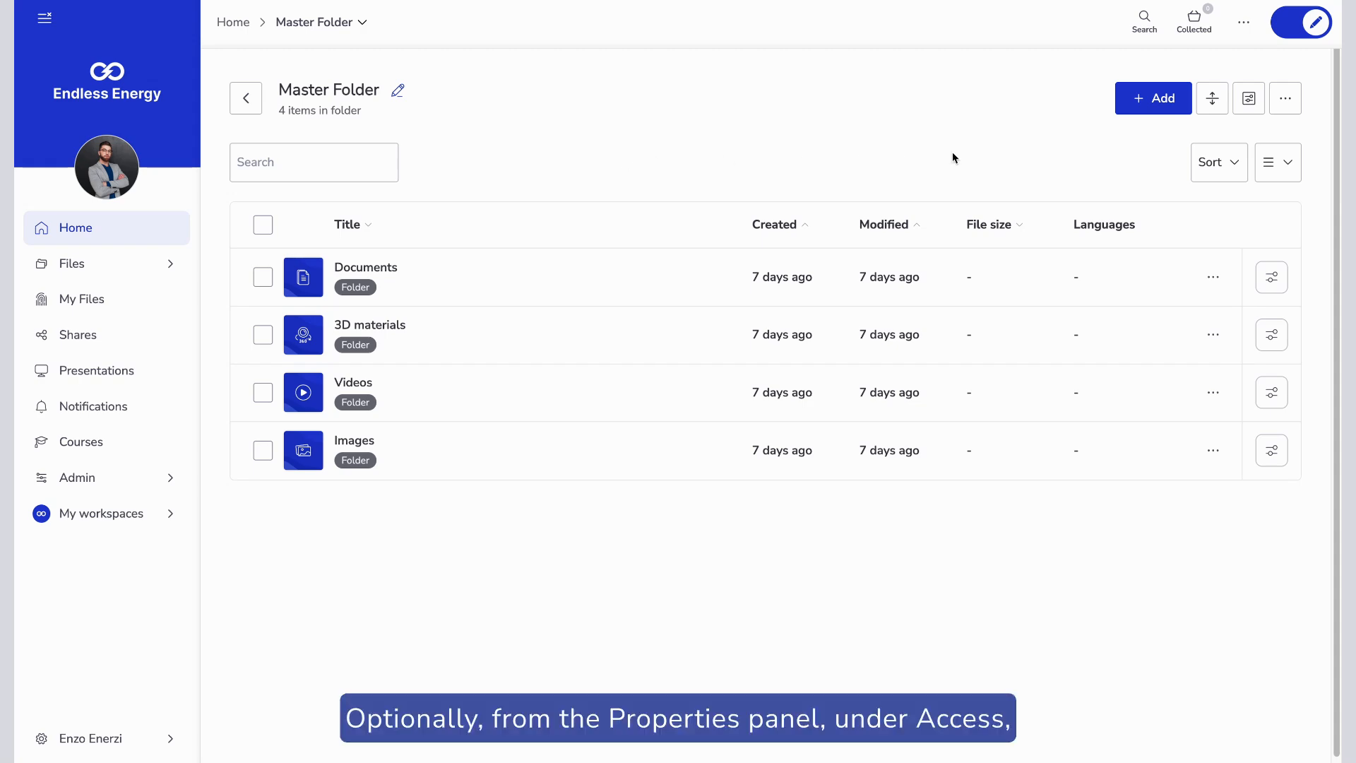
# Review the Master Folder's general access setting in its properties, and close the access dialog and properties
pyautogui.click(1249, 99)
pyautogui.scroll(-5, 1148, 225)
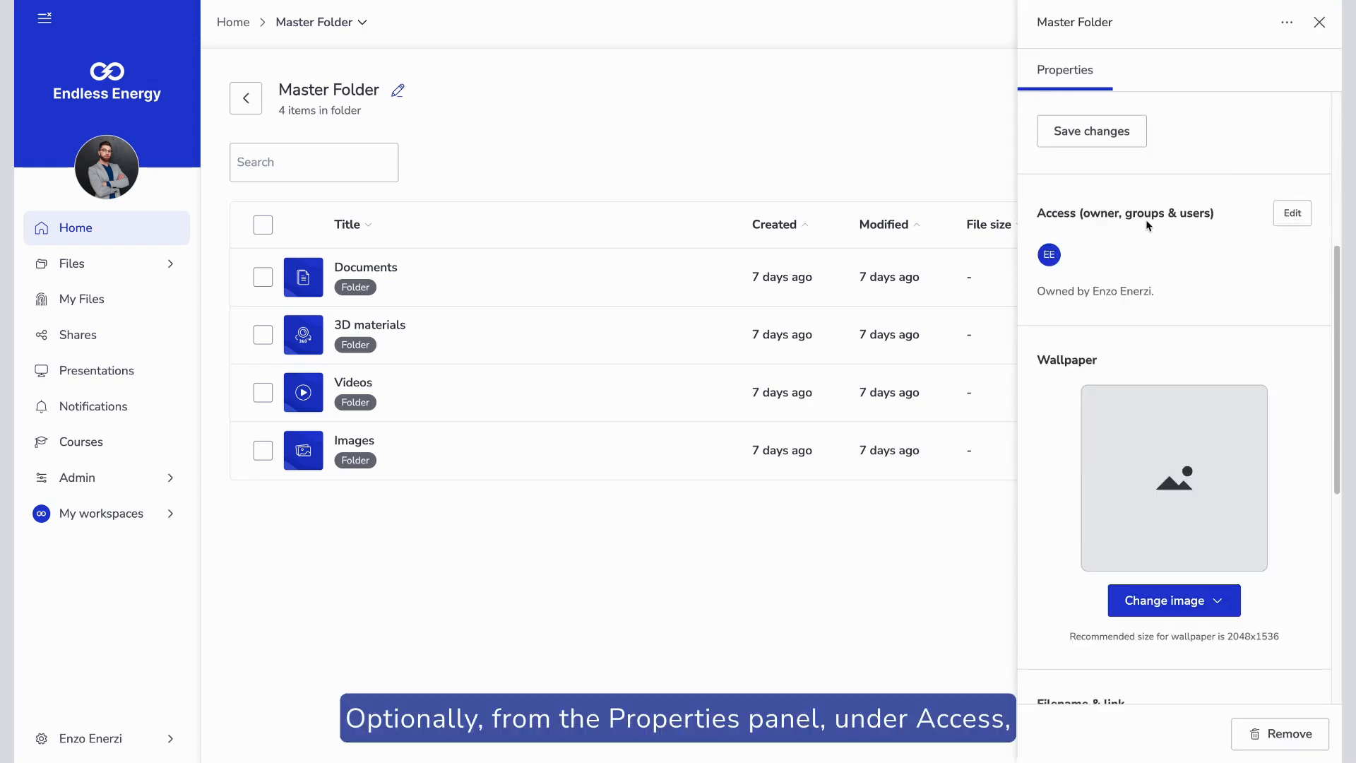
pyautogui.click(1292, 213)
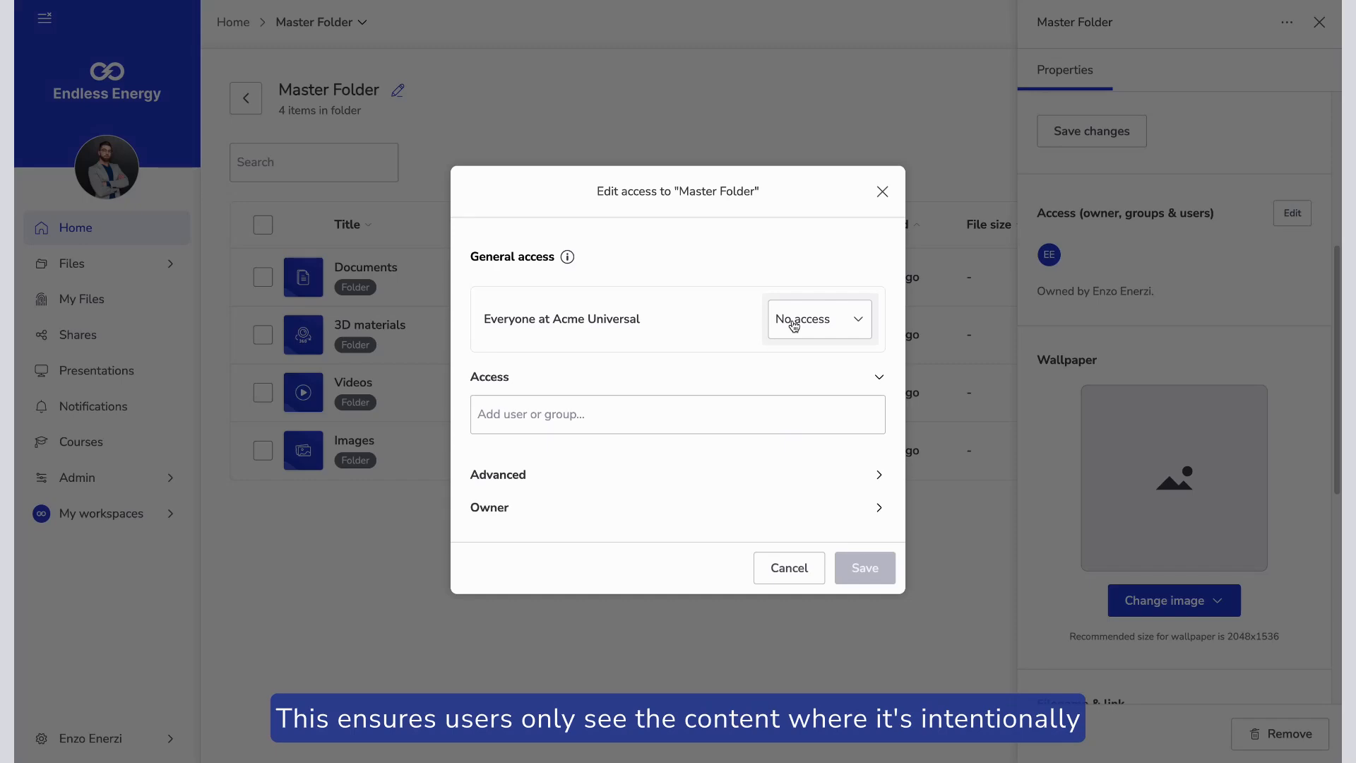
pyautogui.click(882, 192)
pyautogui.click(1319, 21)
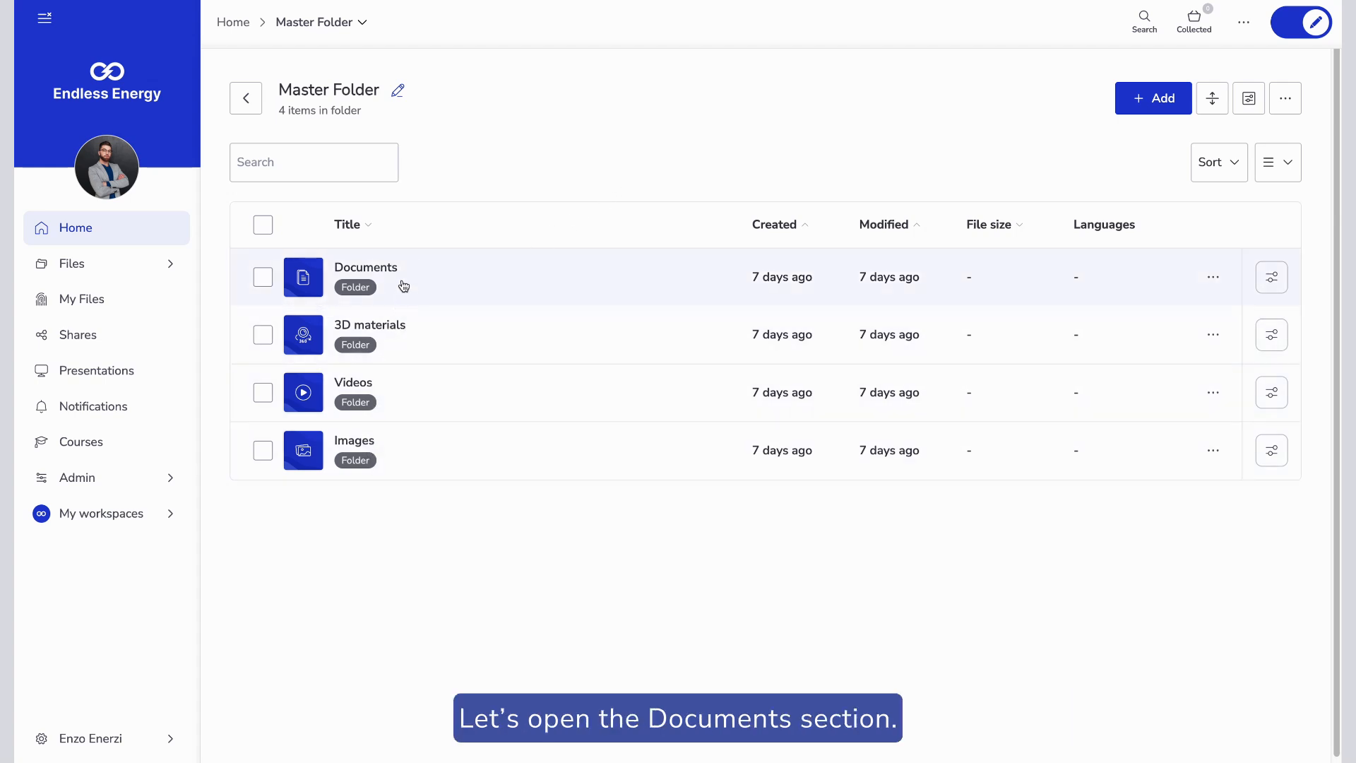
# View the Master Folder's Documents folder, and go from Home to the Brochures folder inside Machinery
pyautogui.click(404, 286)
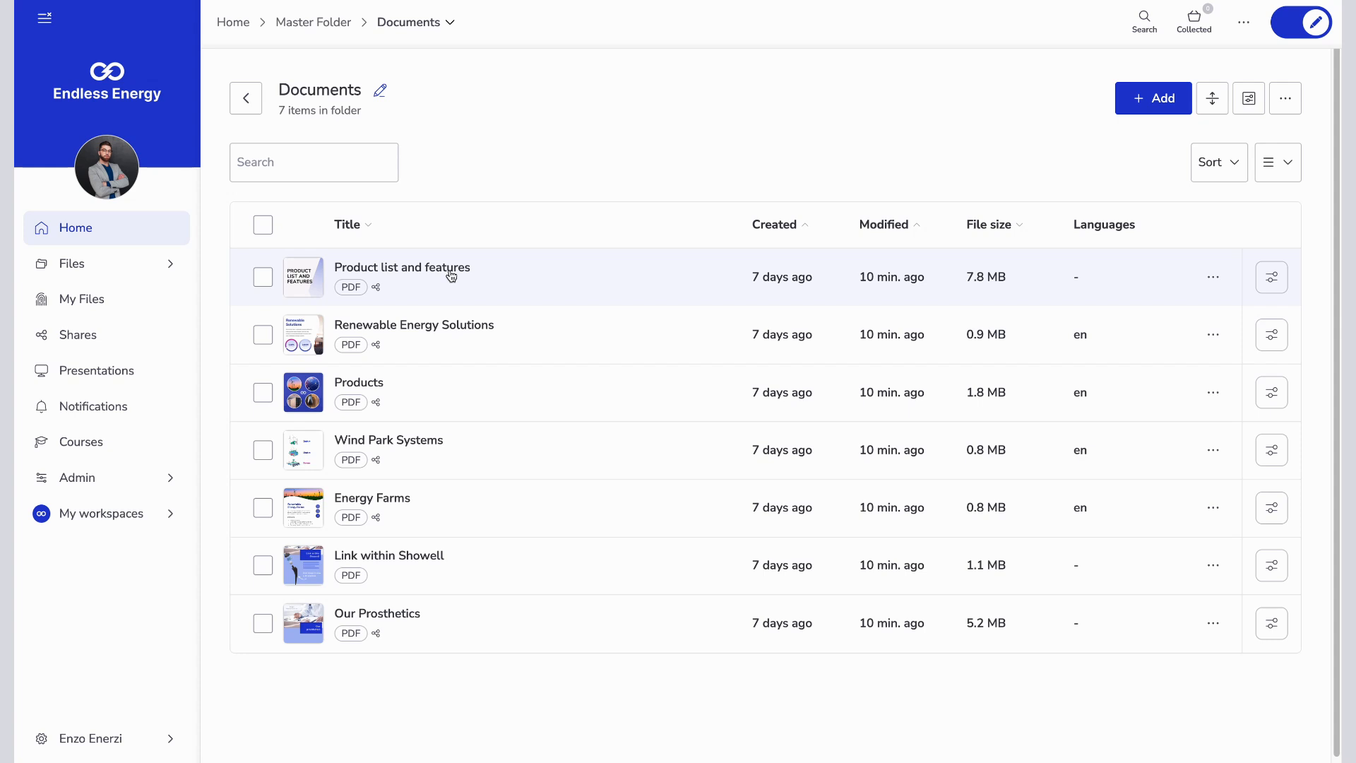
pyautogui.click(234, 24)
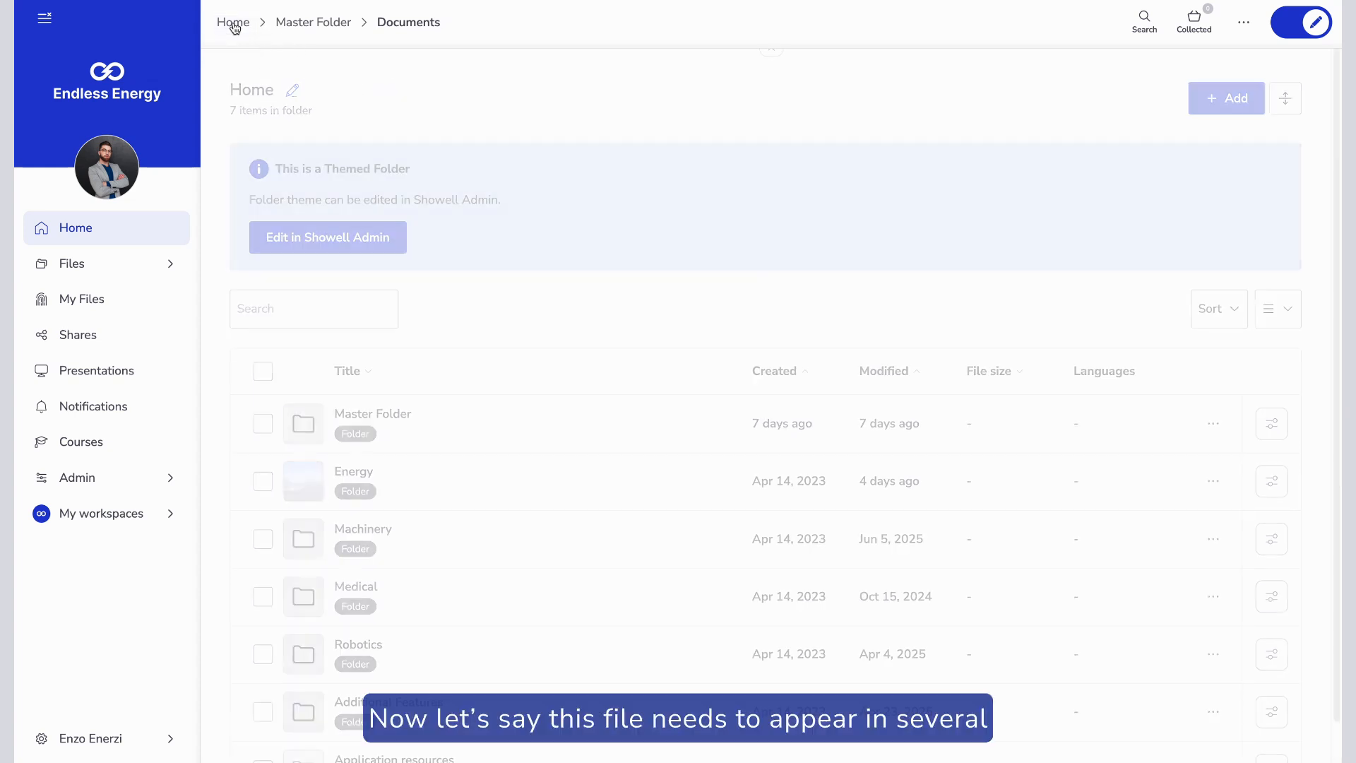
pyautogui.click(372, 538)
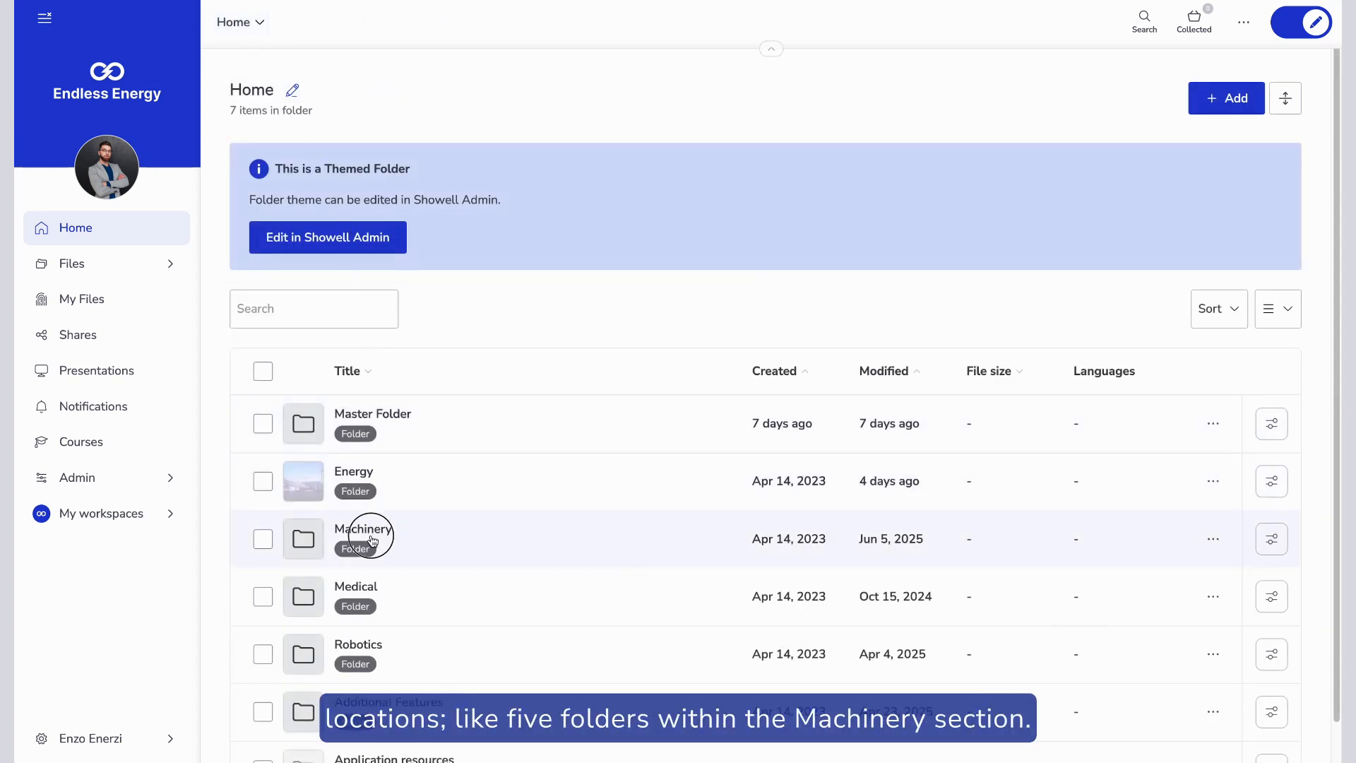
pyautogui.scroll(-1, 393, 517)
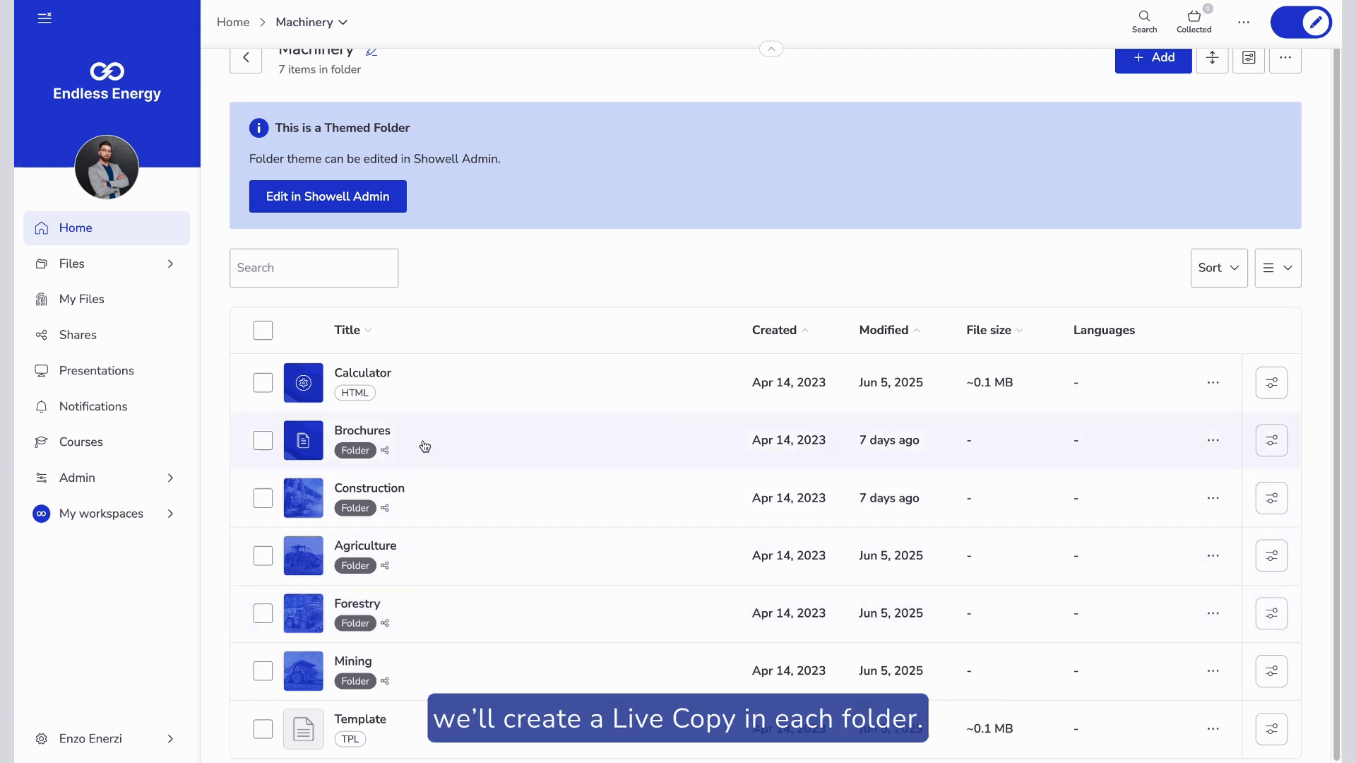
pyautogui.click(425, 446)
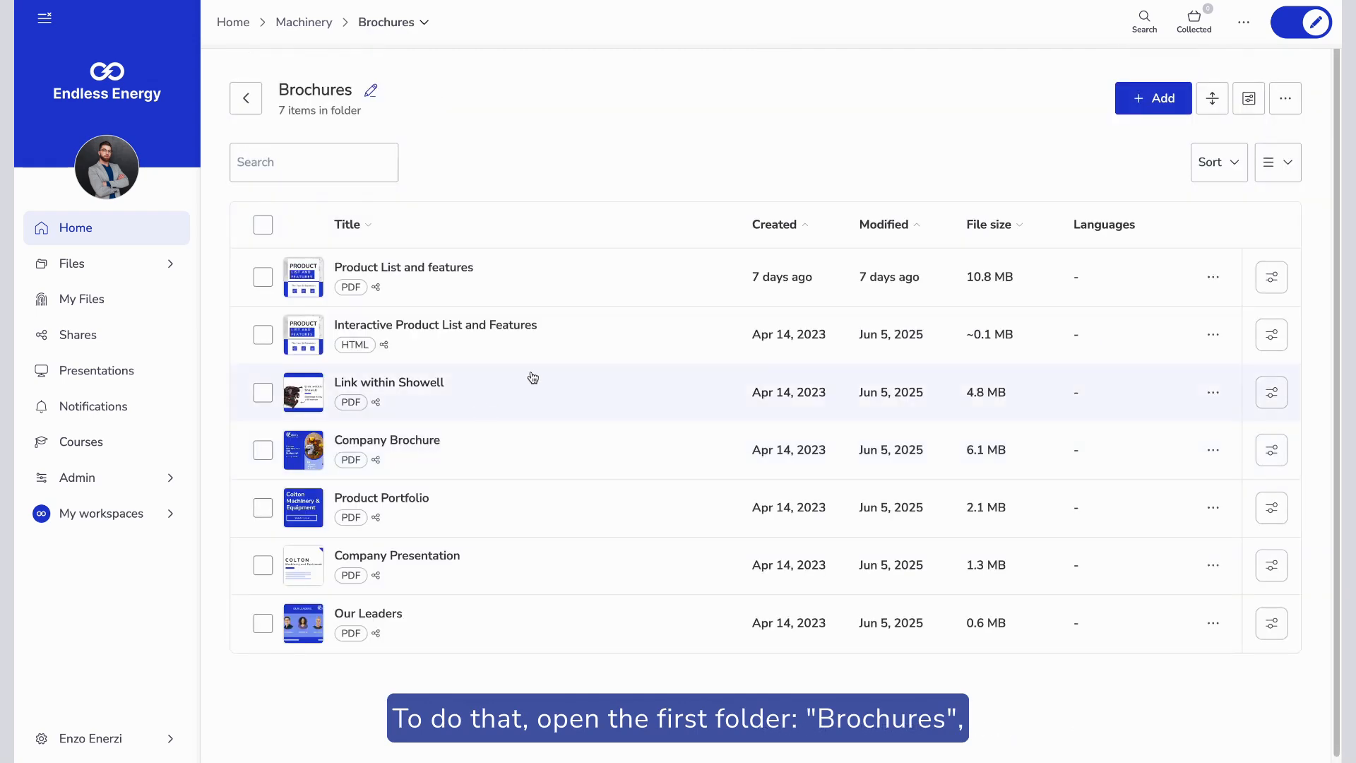
# Start adding Live Copies to the Brochures folder and browse to the Documents folder inside Master Folder as the source
pyautogui.click(1143, 102)
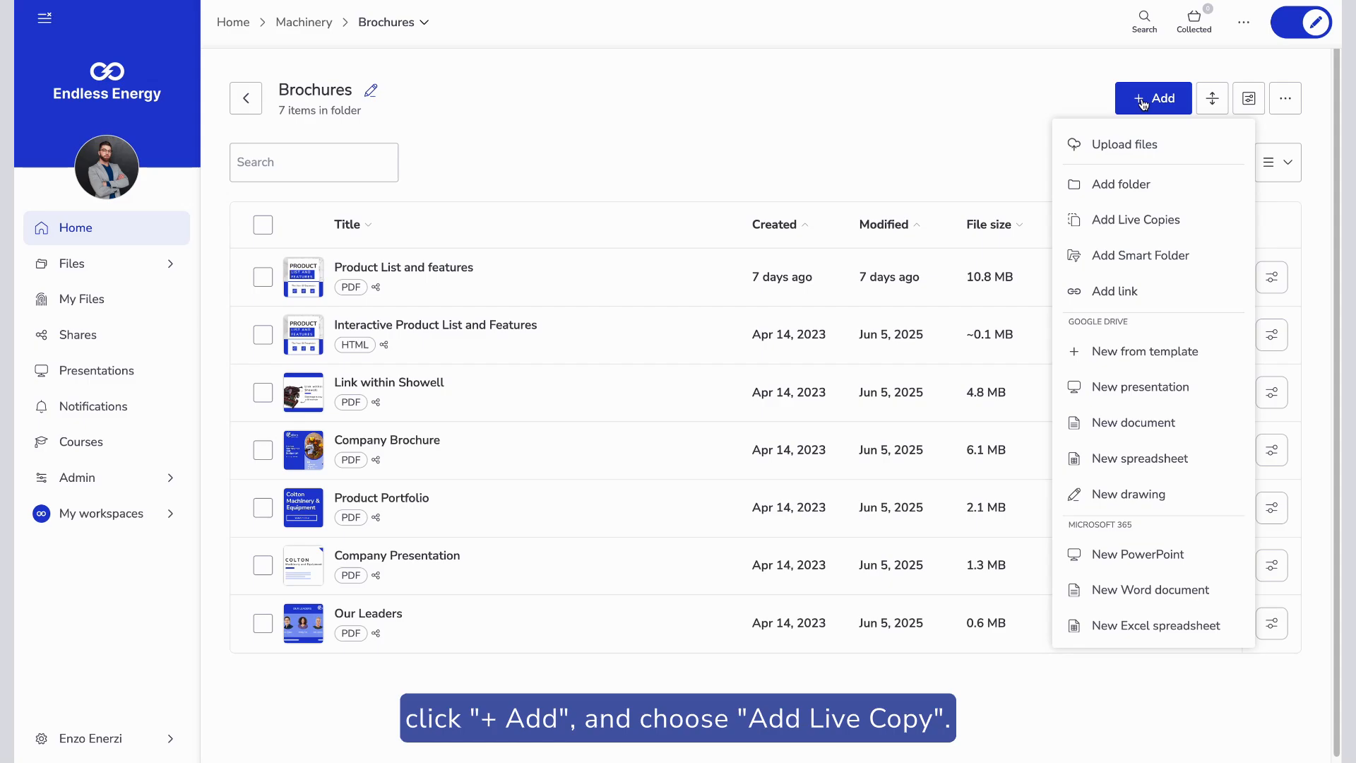
pyautogui.click(1108, 219)
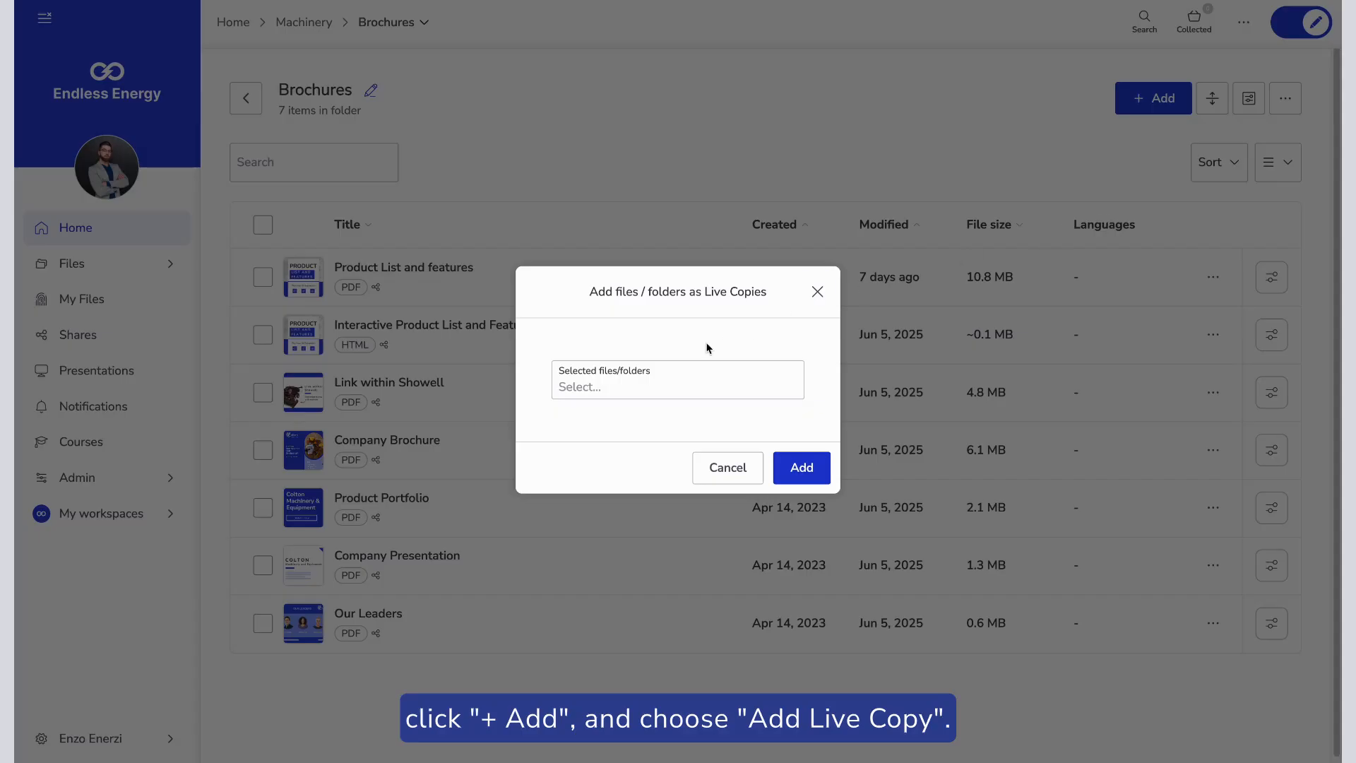
pyautogui.click(631, 386)
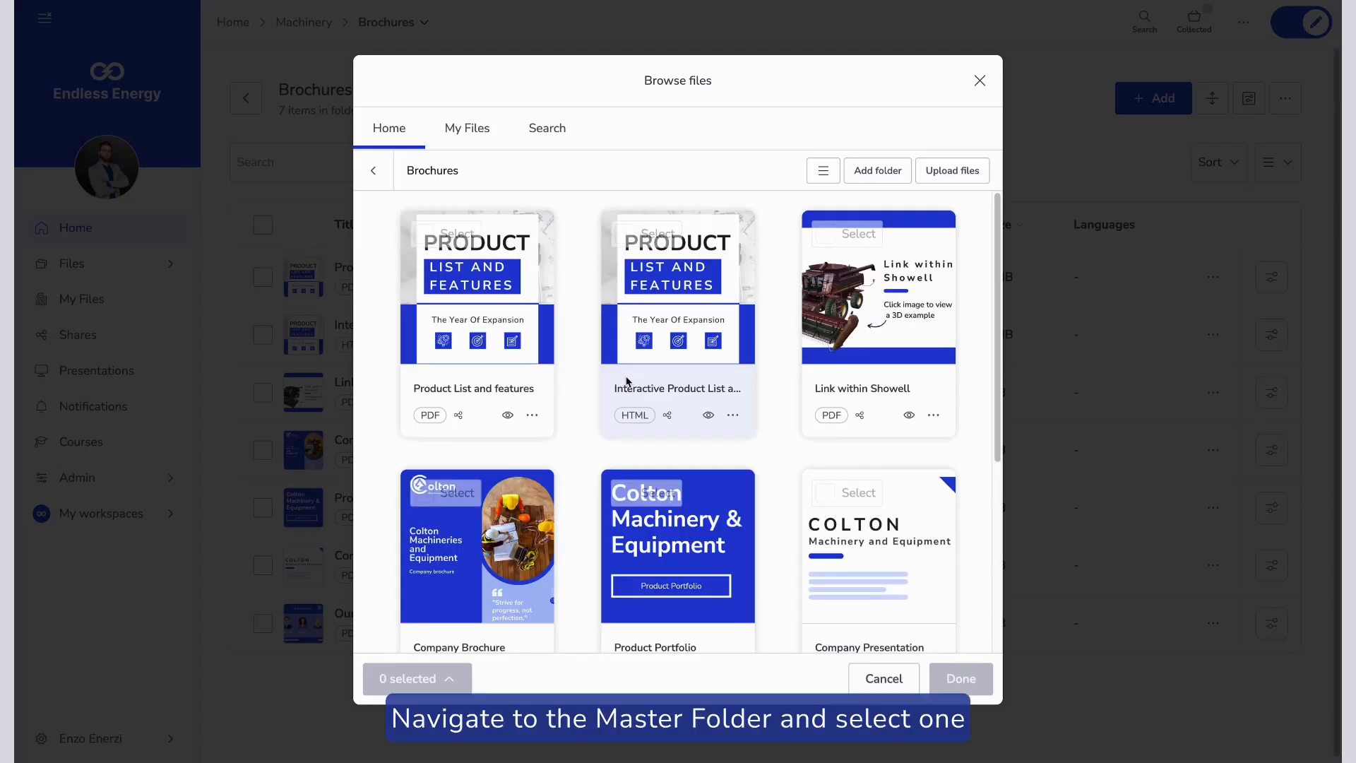
pyautogui.click(388, 183)
pyautogui.click(389, 185)
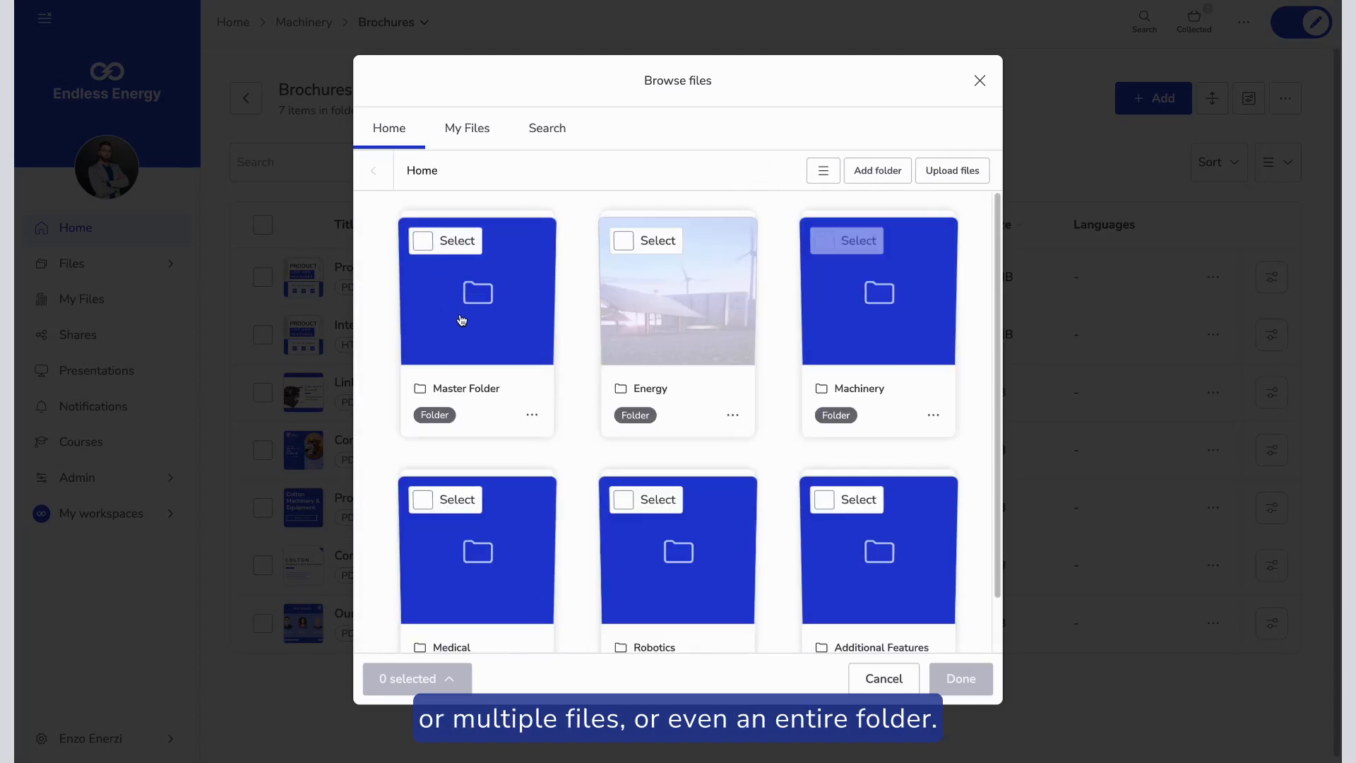
pyautogui.click(461, 320)
pyautogui.click(448, 272)
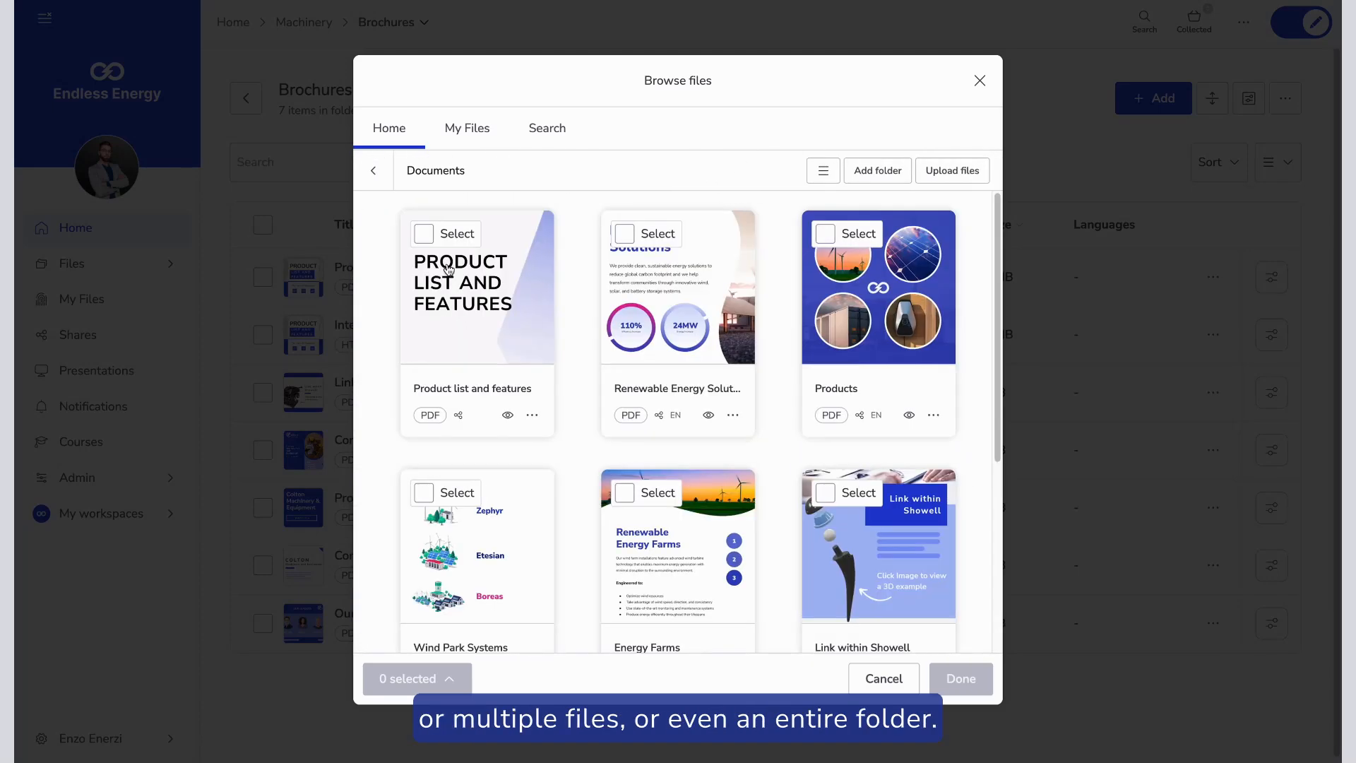
# Choose only the Product list and features PDF and add it to the Brochures folder as a Live Copy
pyautogui.click(432, 240)
pyautogui.click(625, 238)
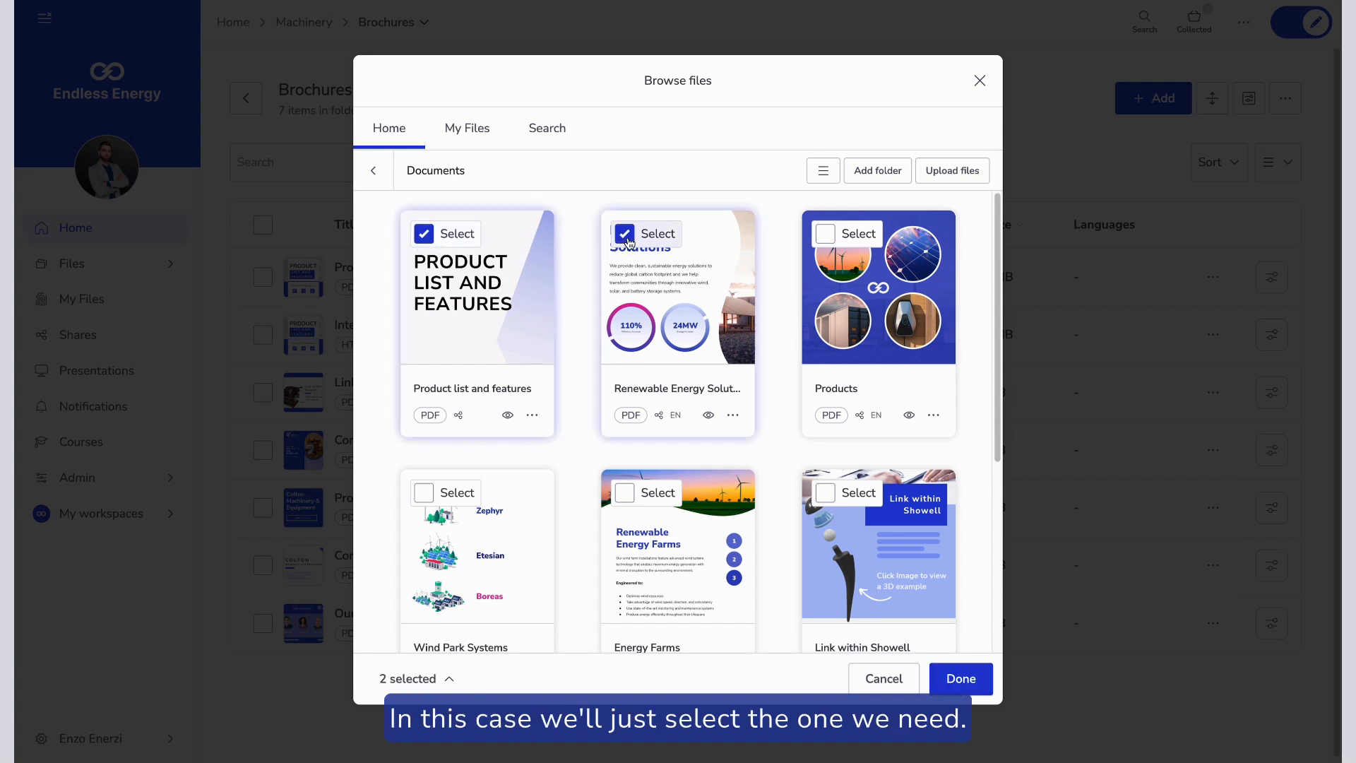
pyautogui.click(627, 240)
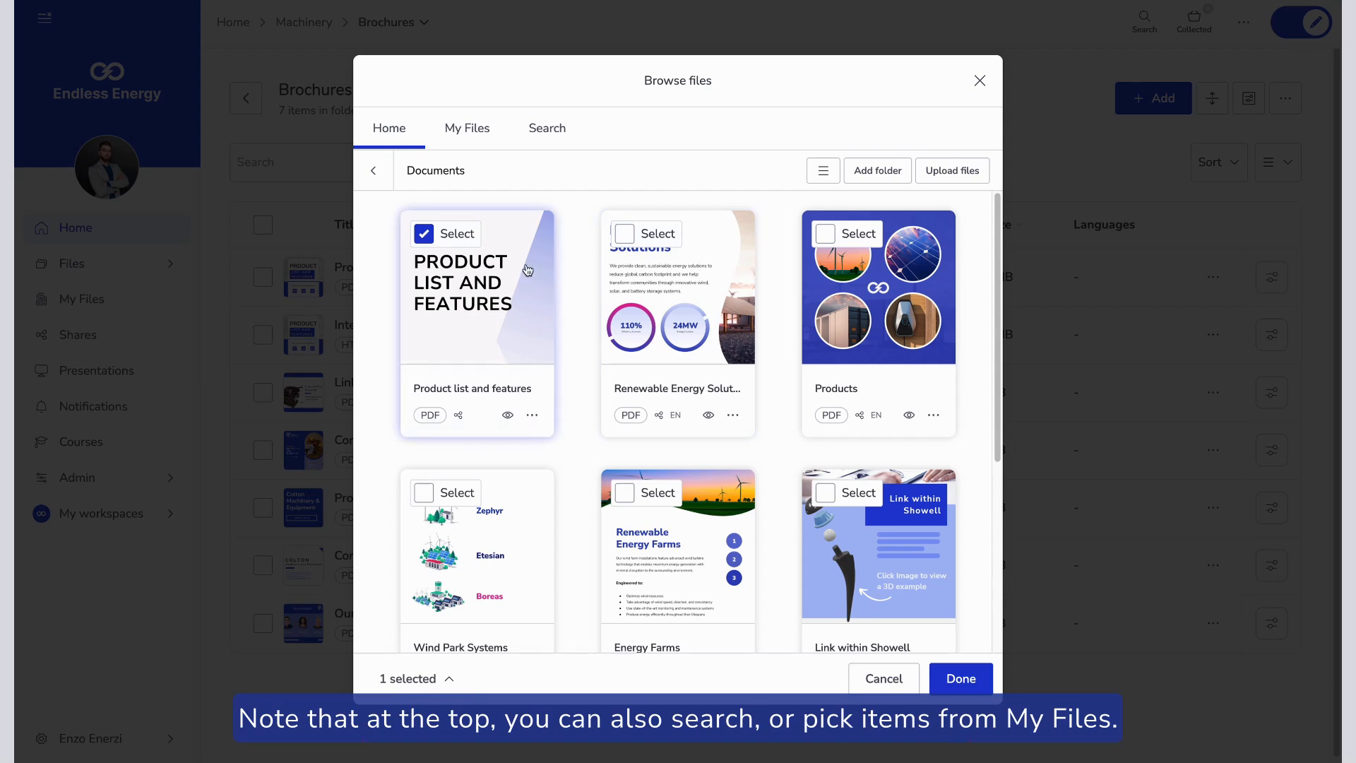
pyautogui.click(481, 132)
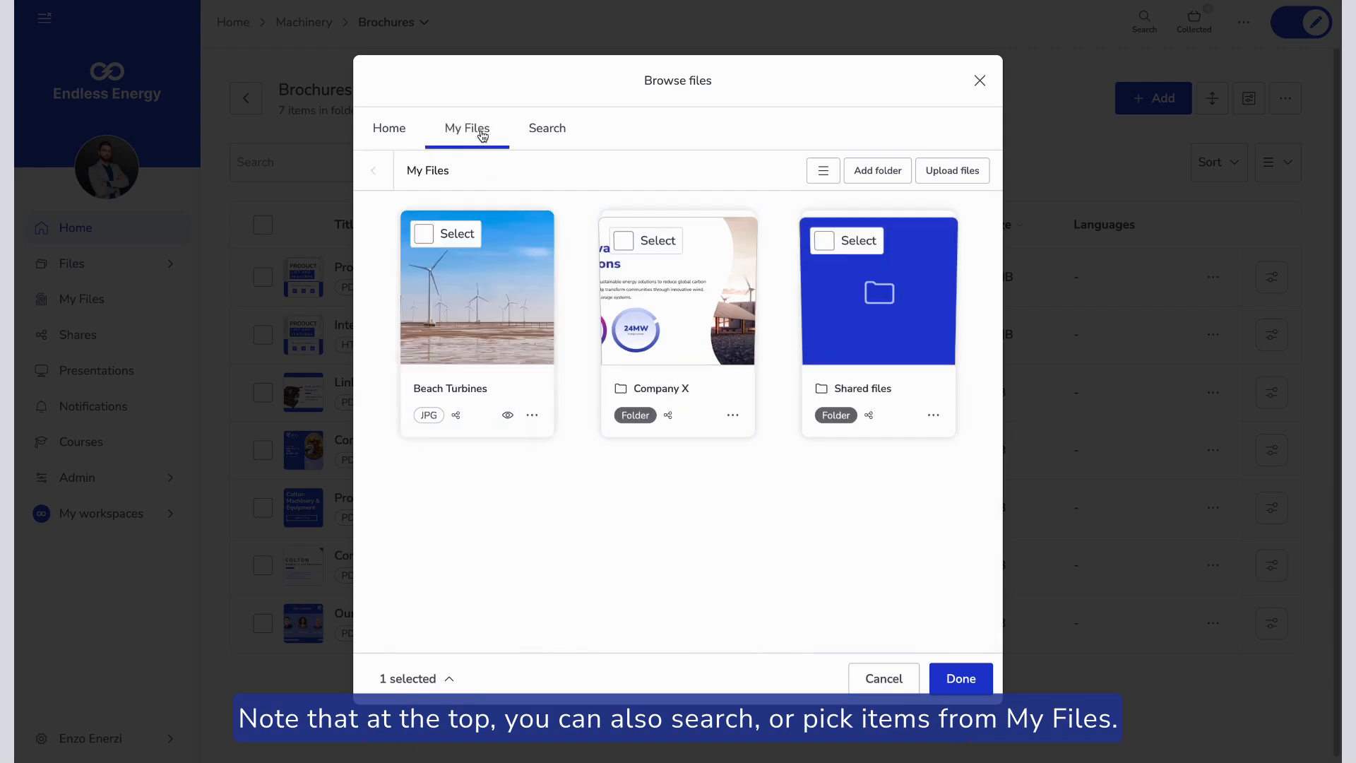
pyautogui.click(392, 131)
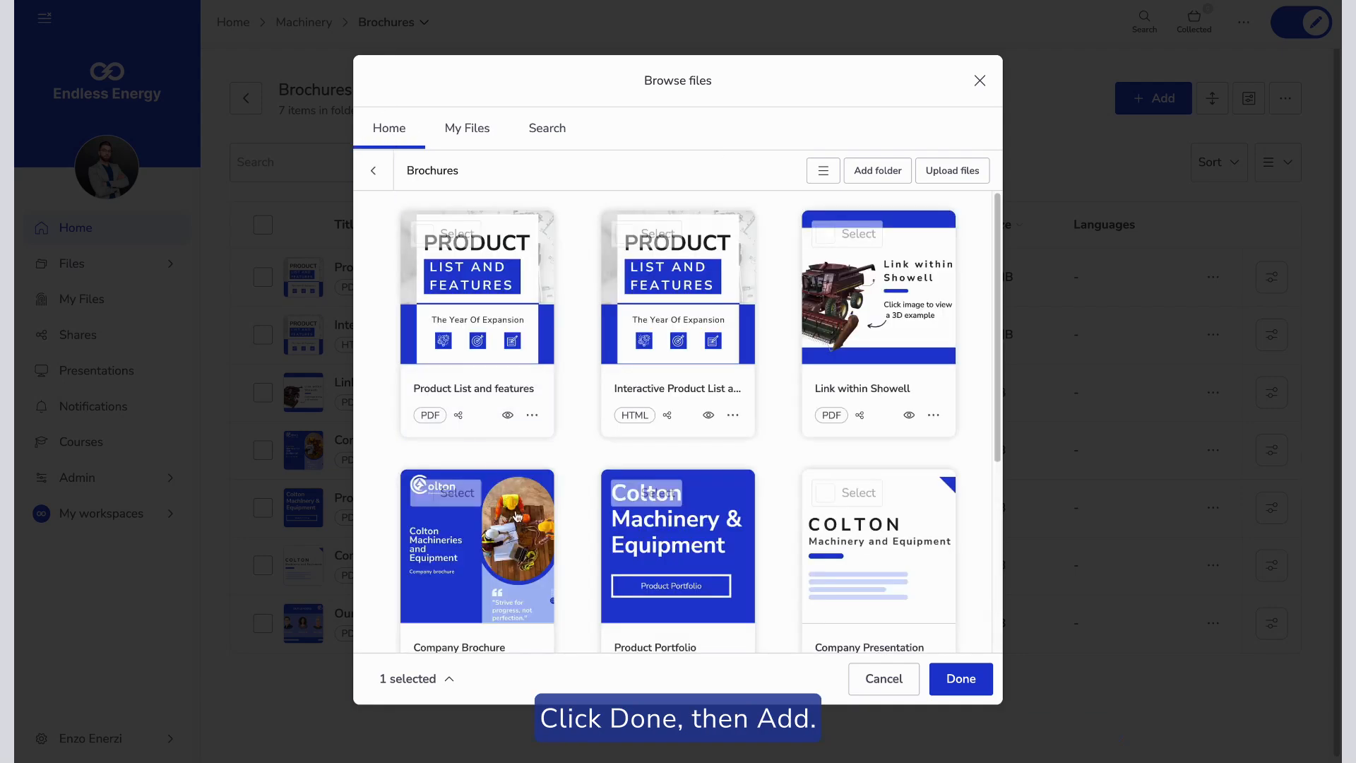
pyautogui.click(950, 678)
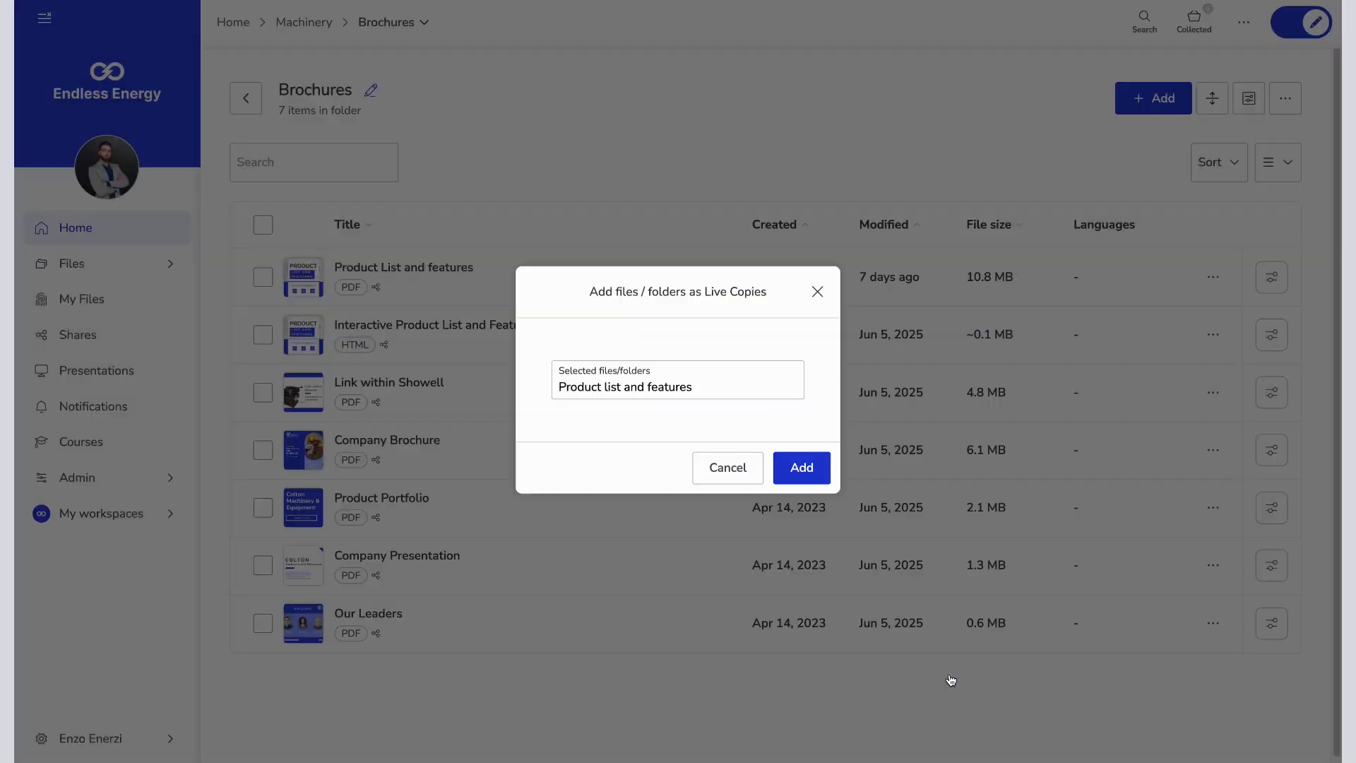
pyautogui.click(802, 466)
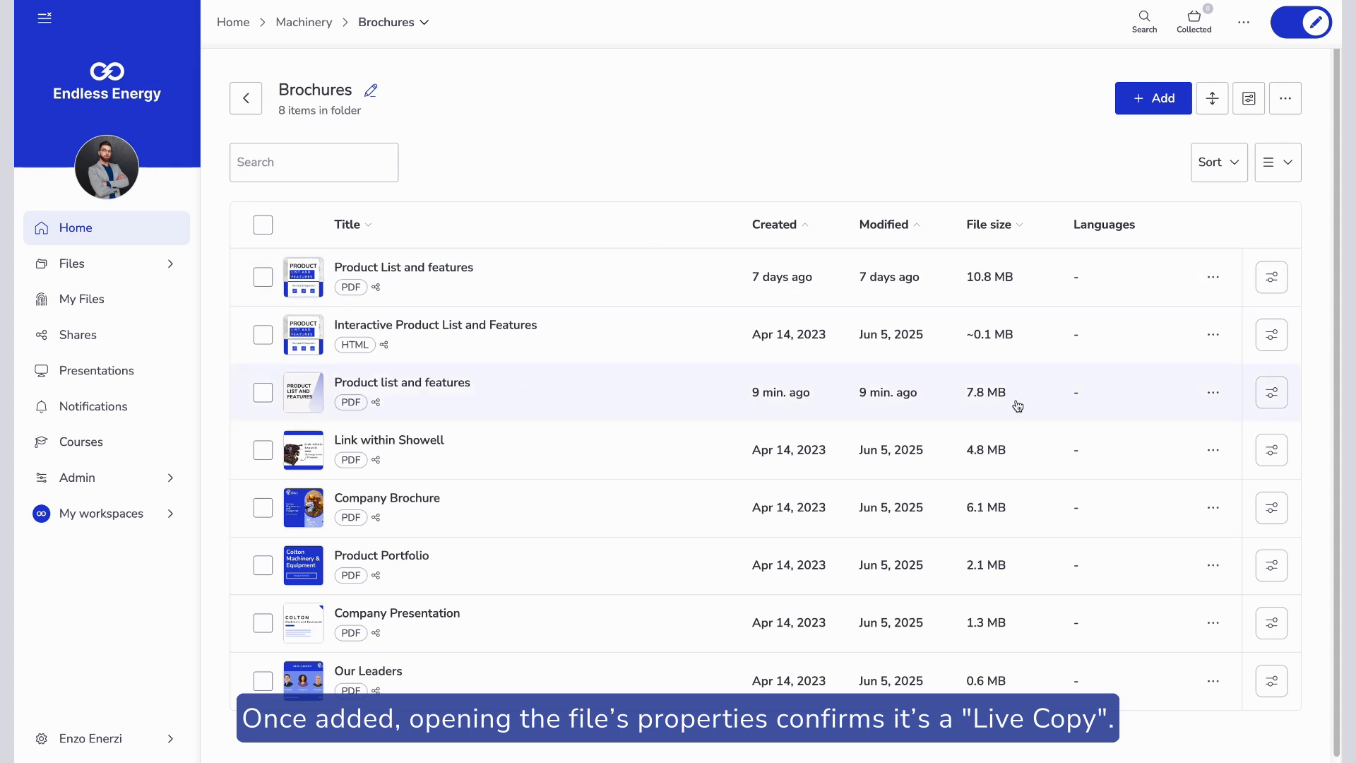
# From the properties of the new Product list and features Live Copy, open its master file and view where it has been copied
pyautogui.click(1272, 391)
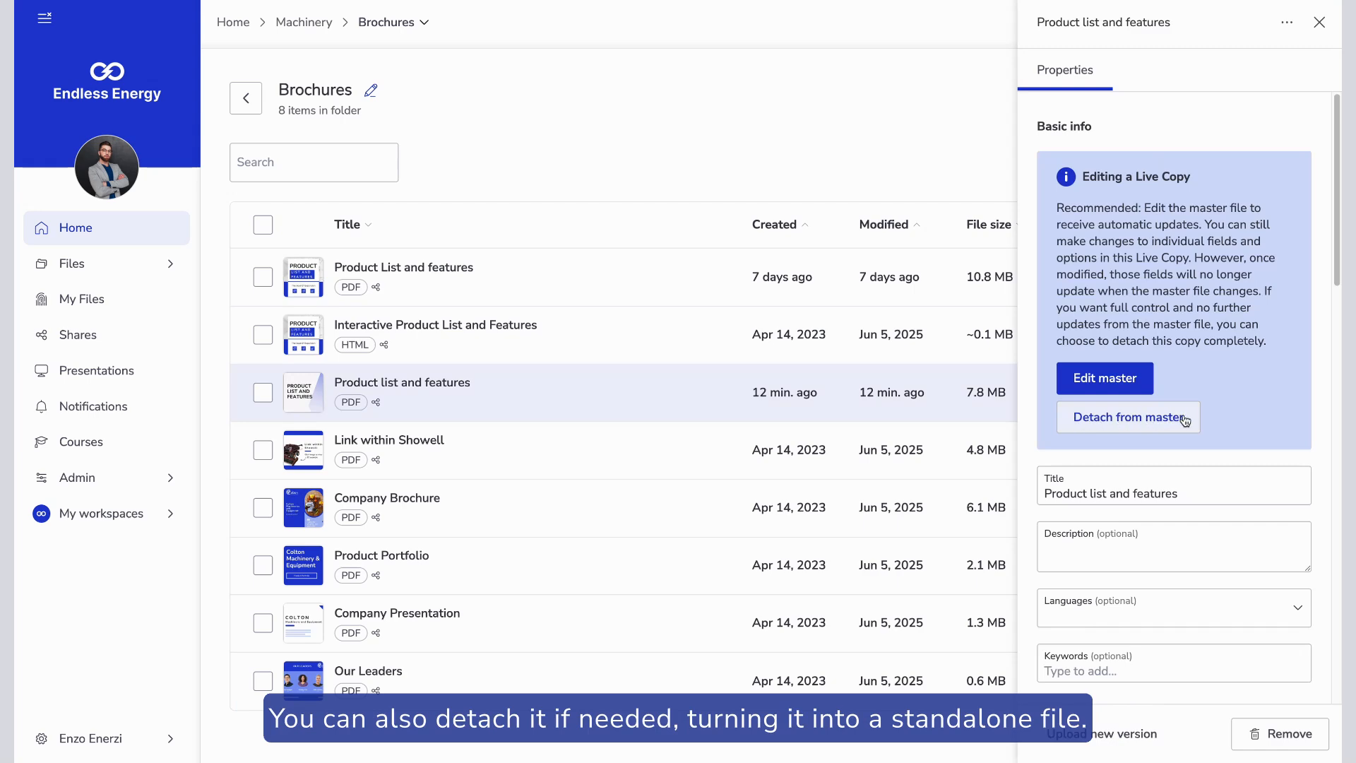
pyautogui.click(1104, 377)
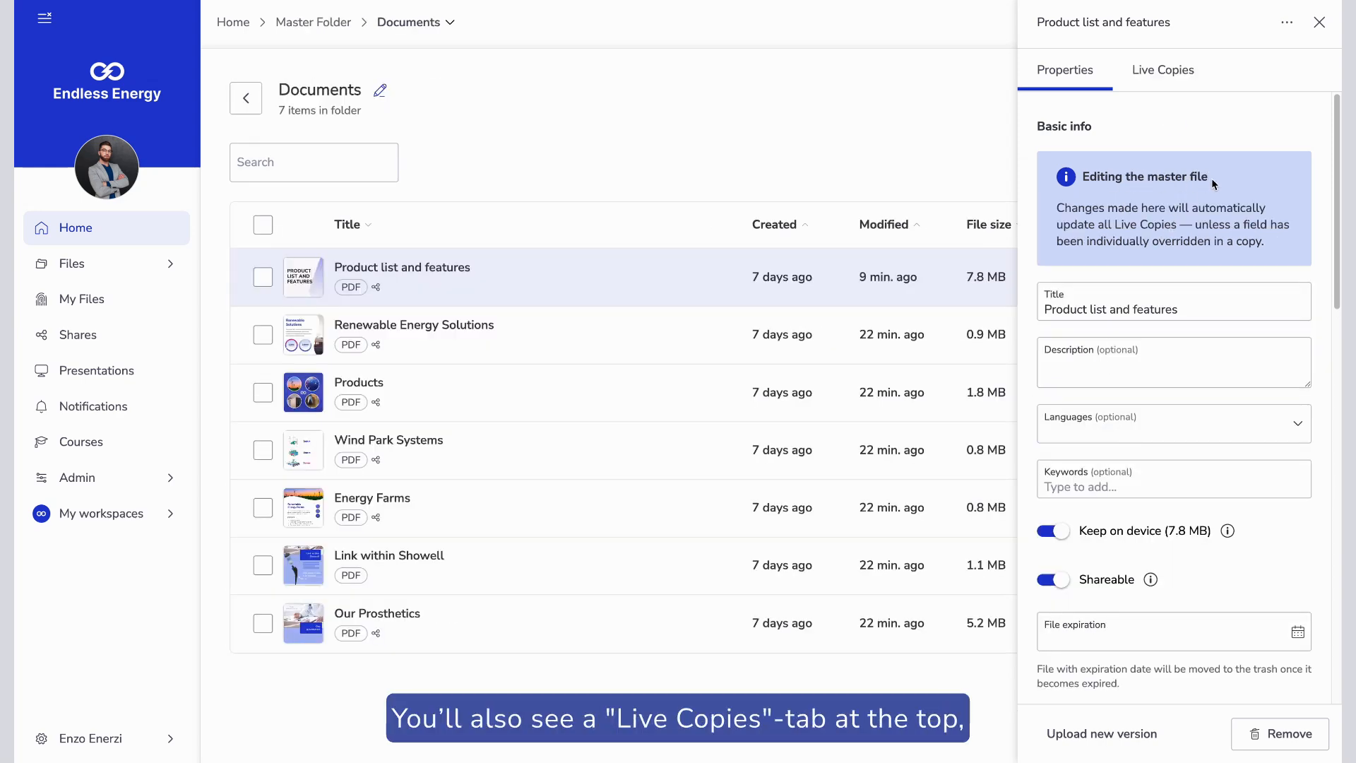
pyautogui.click(1162, 72)
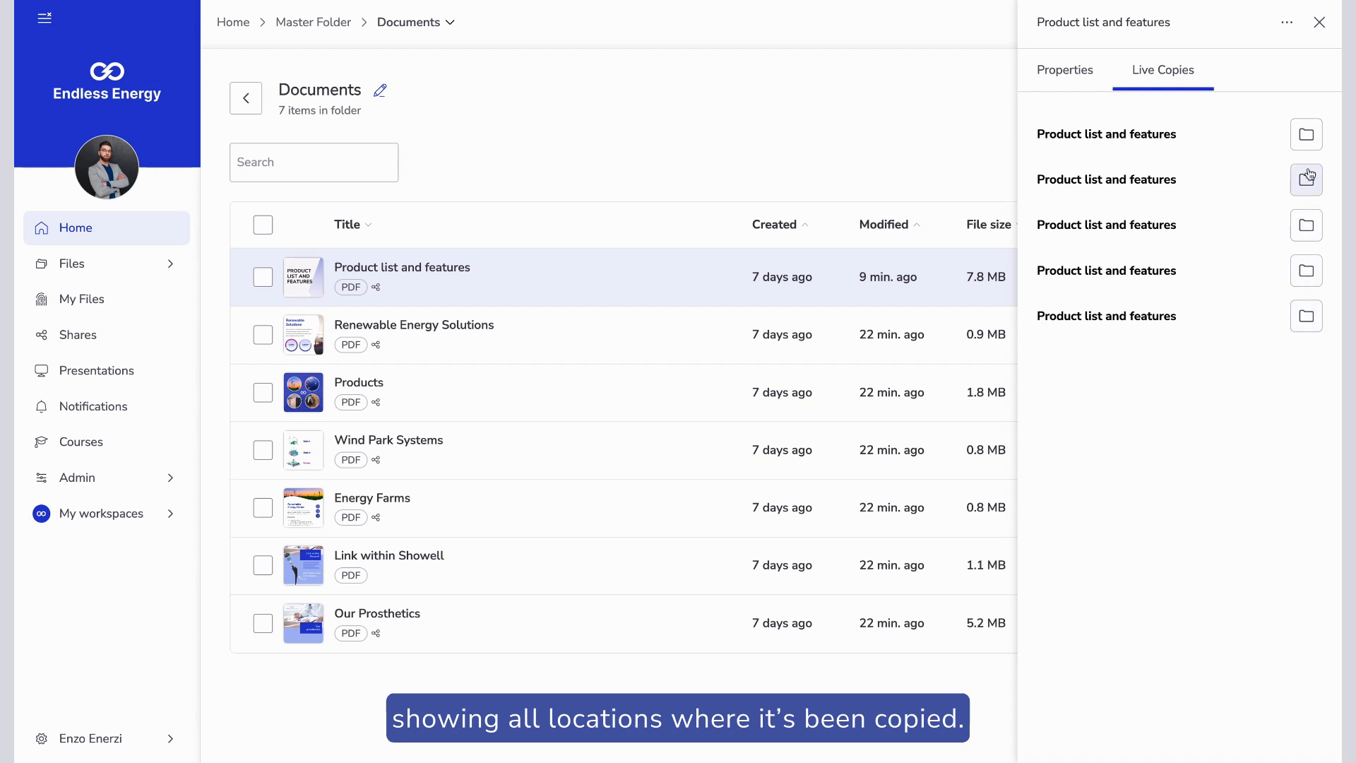
# Change the master file's title to "Product list" in its properties and save the change
pyautogui.click(1086, 78)
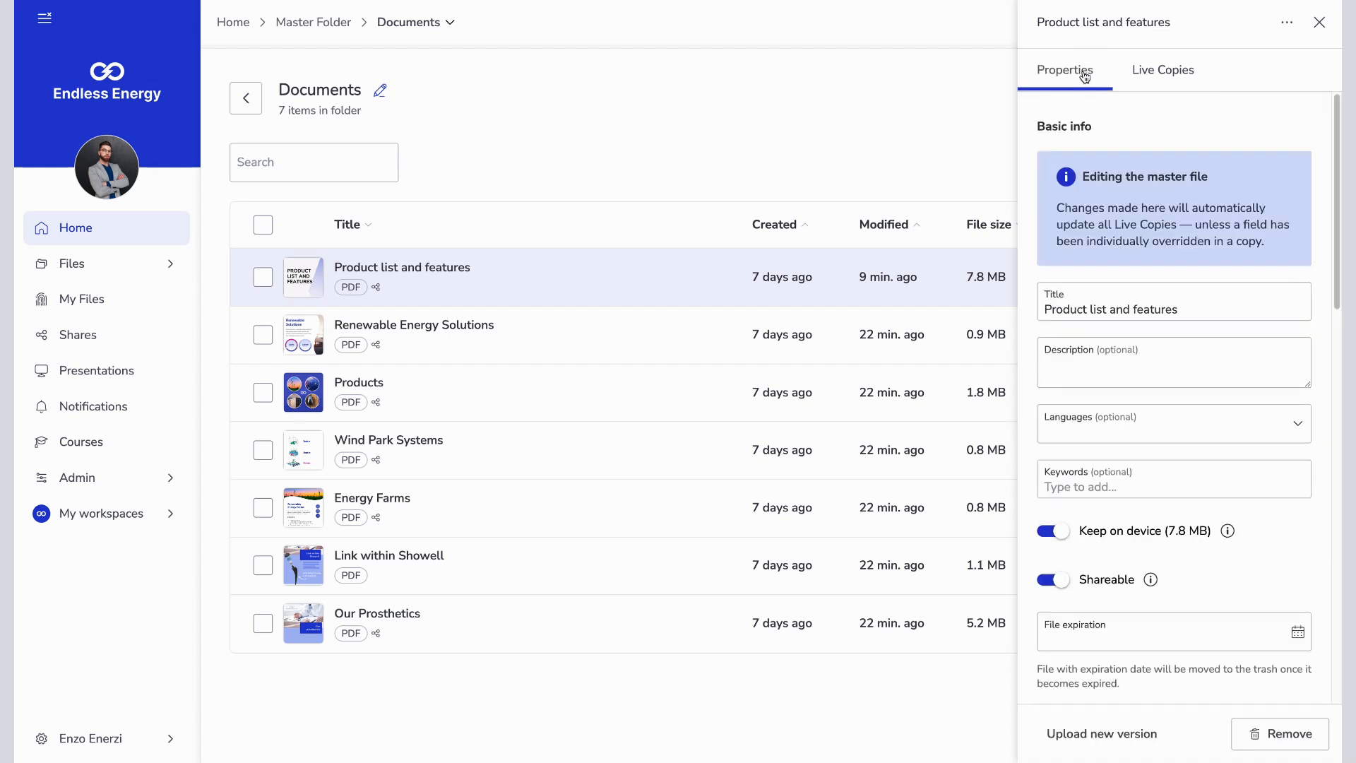
pyautogui.click(1165, 294)
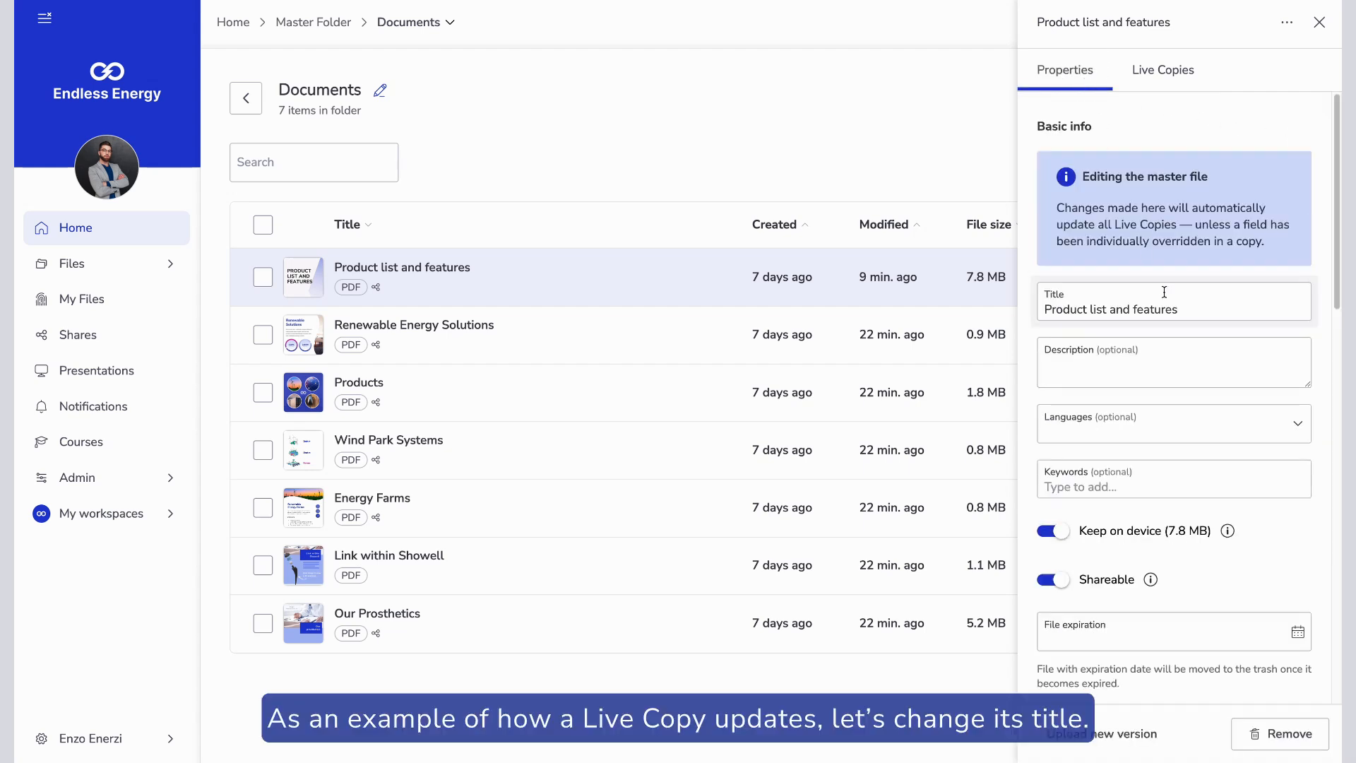
pyautogui.moveTo(1184, 315); pyautogui.dragTo(1117, 305)
pyautogui.press('BackSpace')
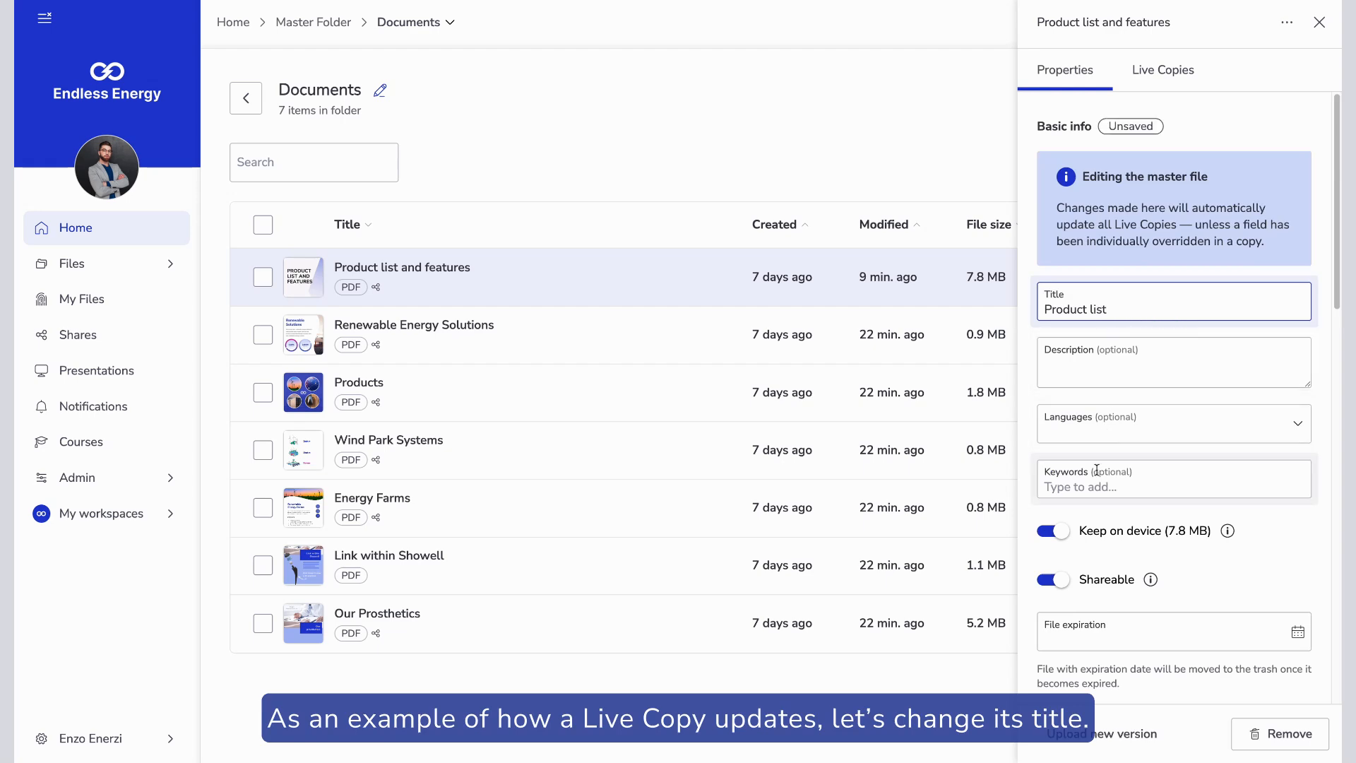
pyautogui.scroll(-1, 1095, 530)
pyautogui.click(1112, 674)
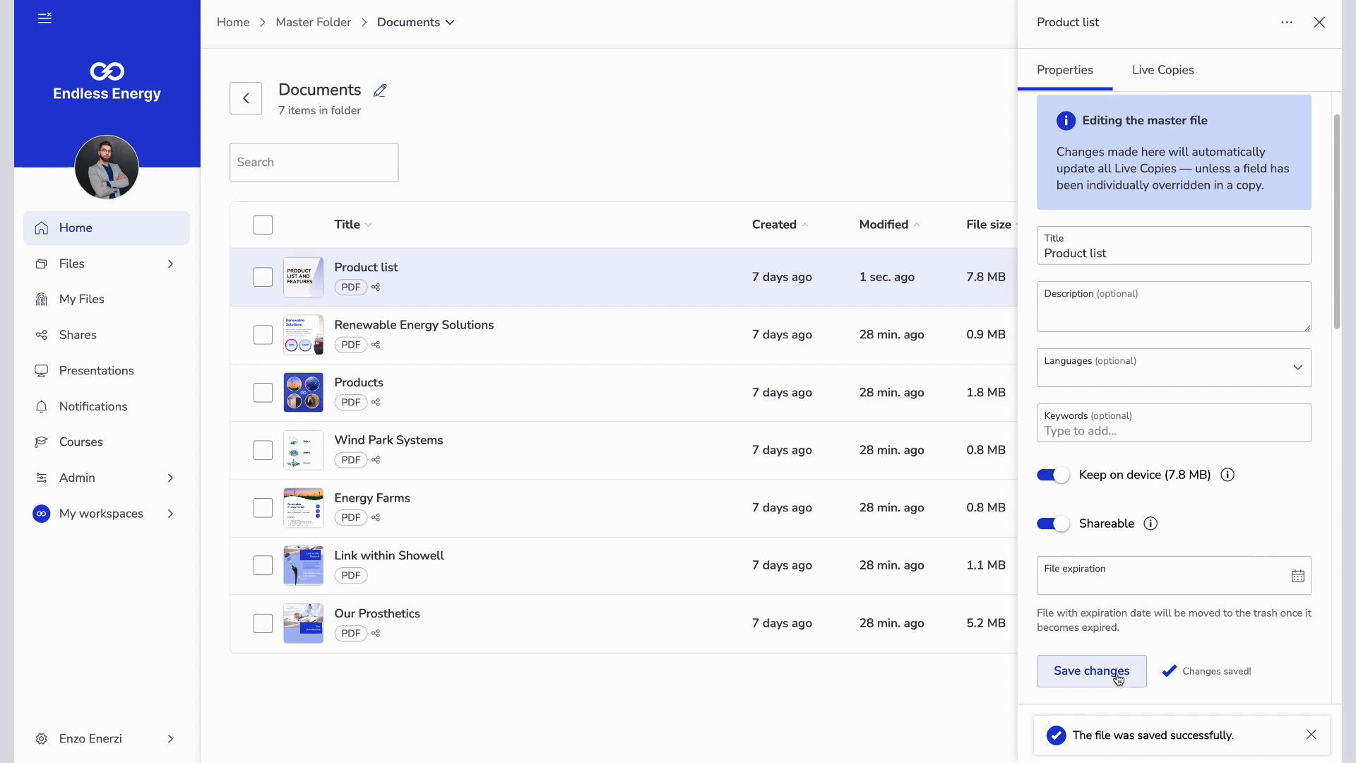
# Check the Live Copies of the renamed master file and follow the first copy's location to the Brochures folder
pyautogui.click(1163, 70)
pyautogui.click(1306, 134)
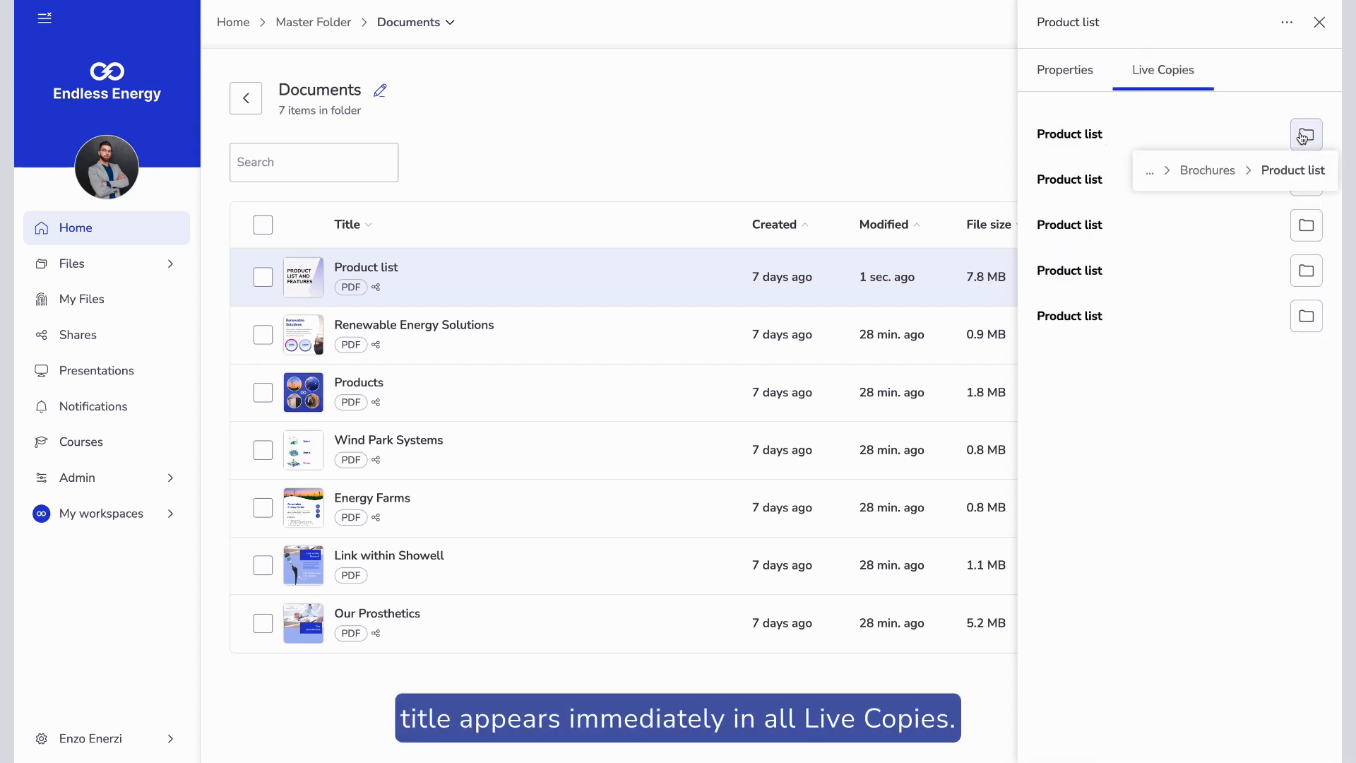
pyautogui.click(1210, 170)
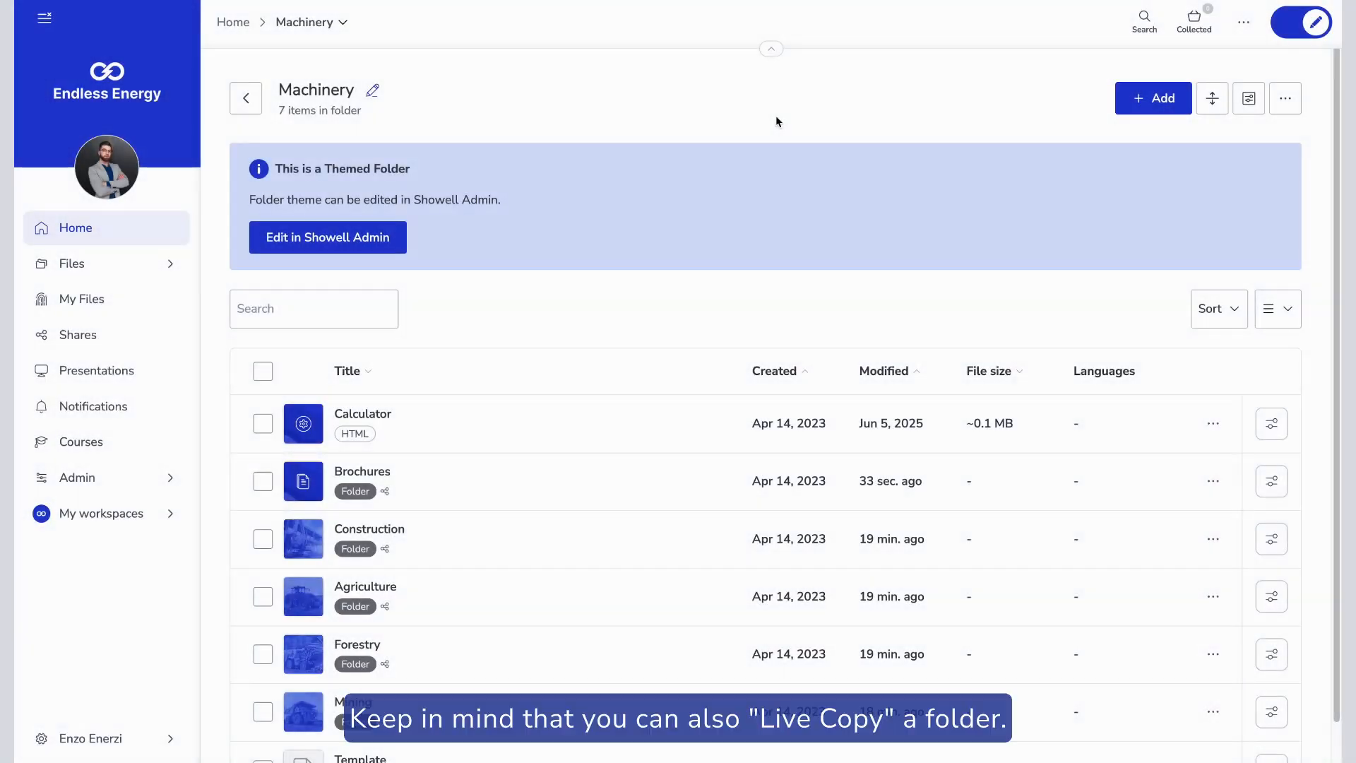
# Add the Master Folder's Documents, 3D materials and Videos folders to the Machinery folder as Live Copies
pyautogui.click(1144, 106)
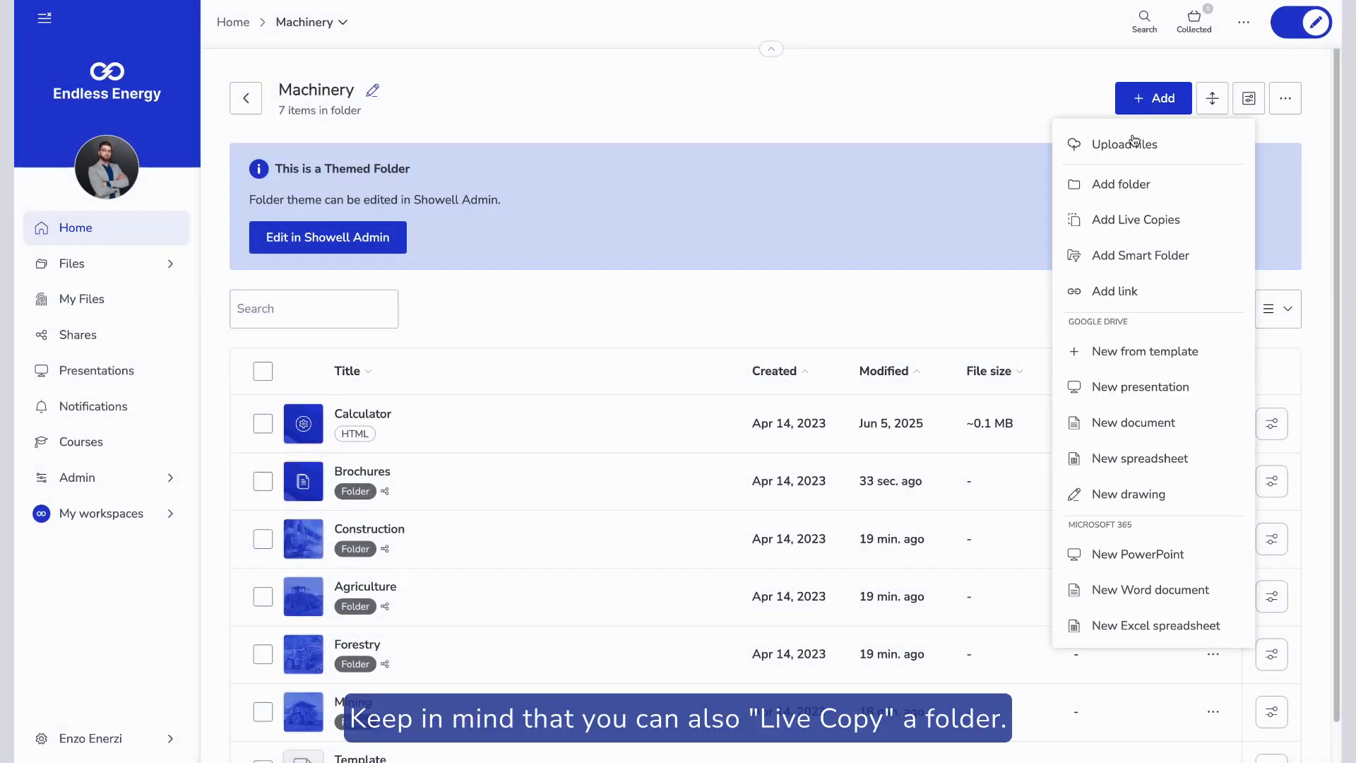
pyautogui.click(1123, 222)
pyautogui.click(627, 382)
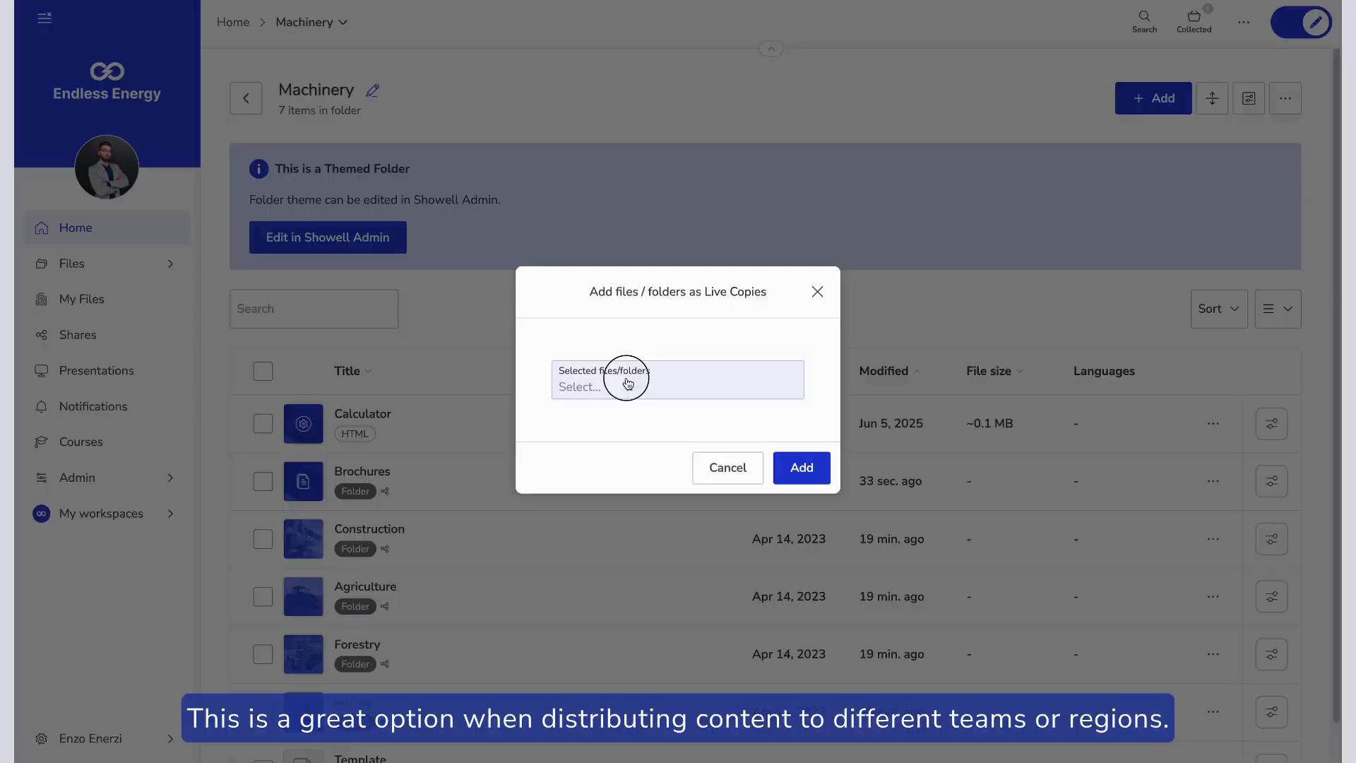
pyautogui.click(373, 171)
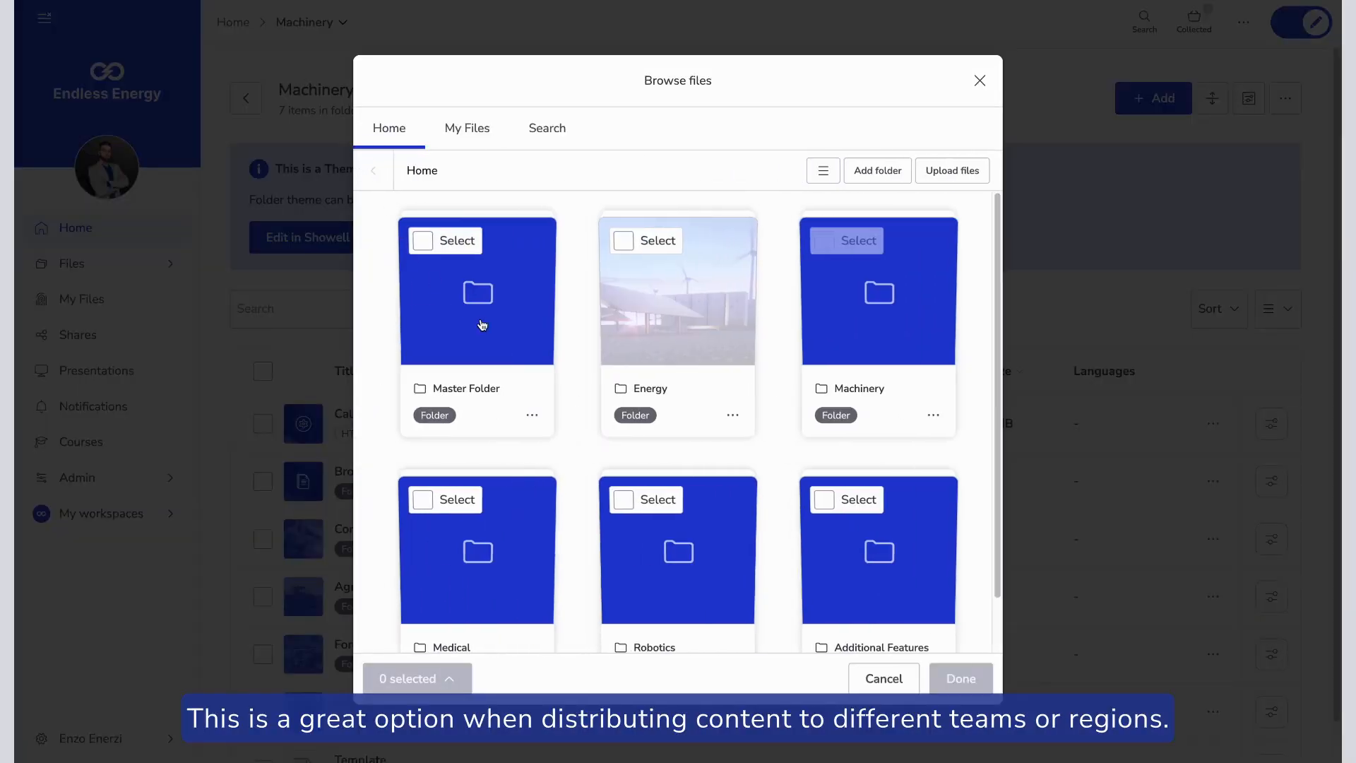
pyautogui.click(483, 325)
pyautogui.click(423, 241)
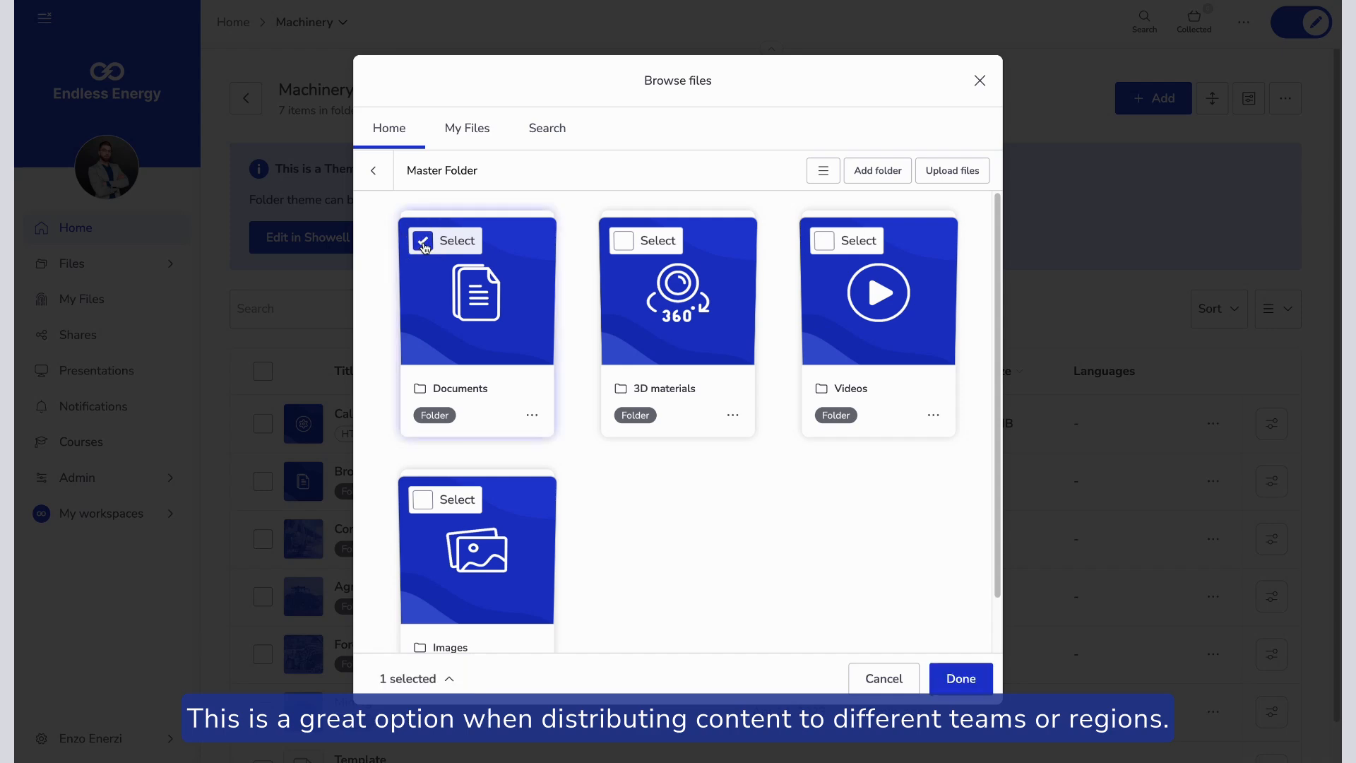
pyautogui.click(623, 241)
pyautogui.click(823, 241)
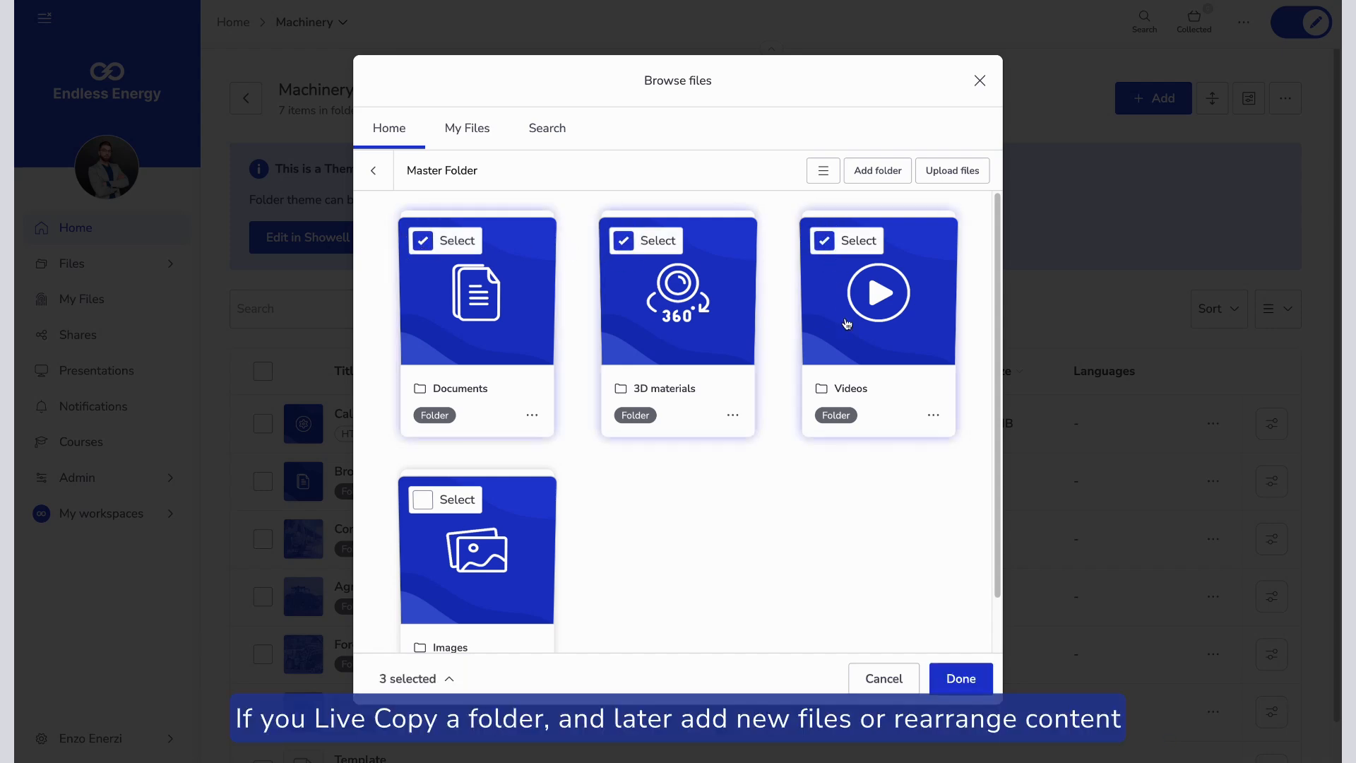
pyautogui.click(963, 677)
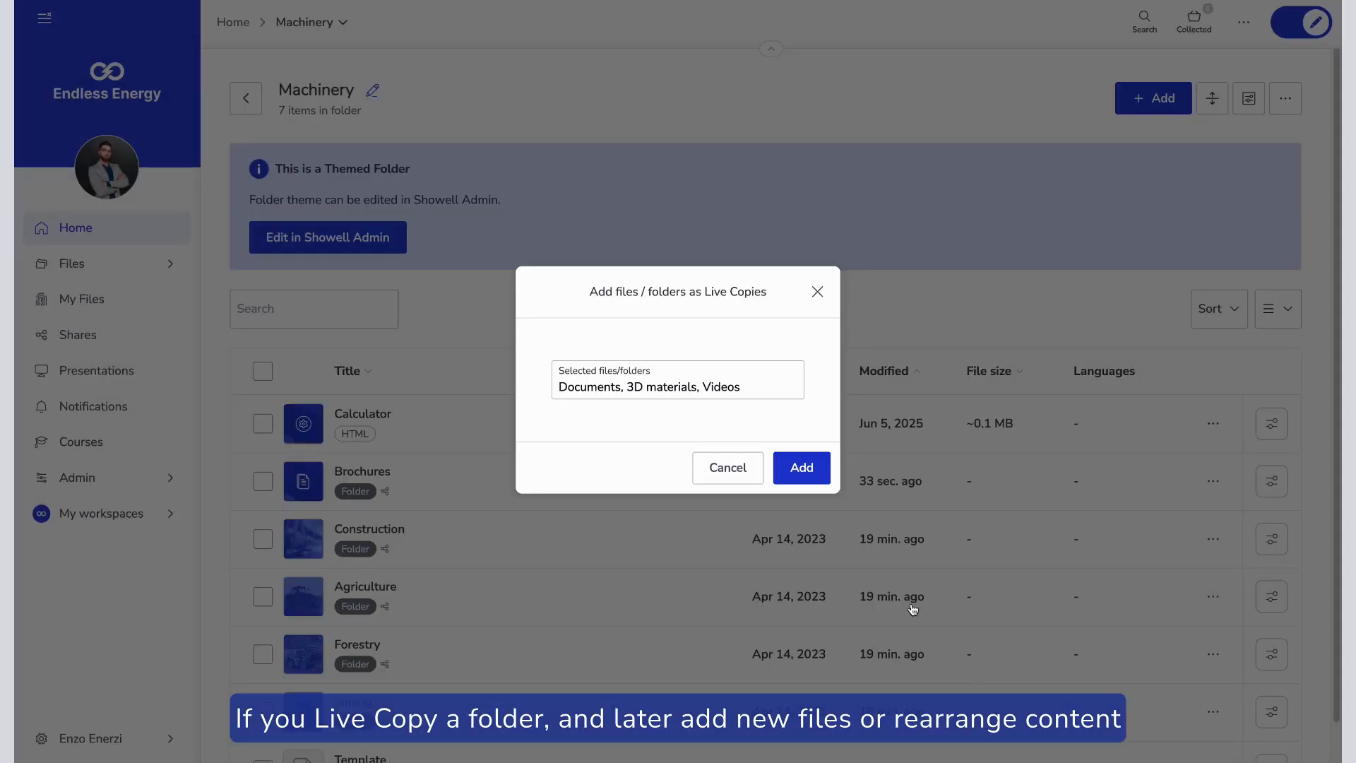
pyautogui.click(803, 467)
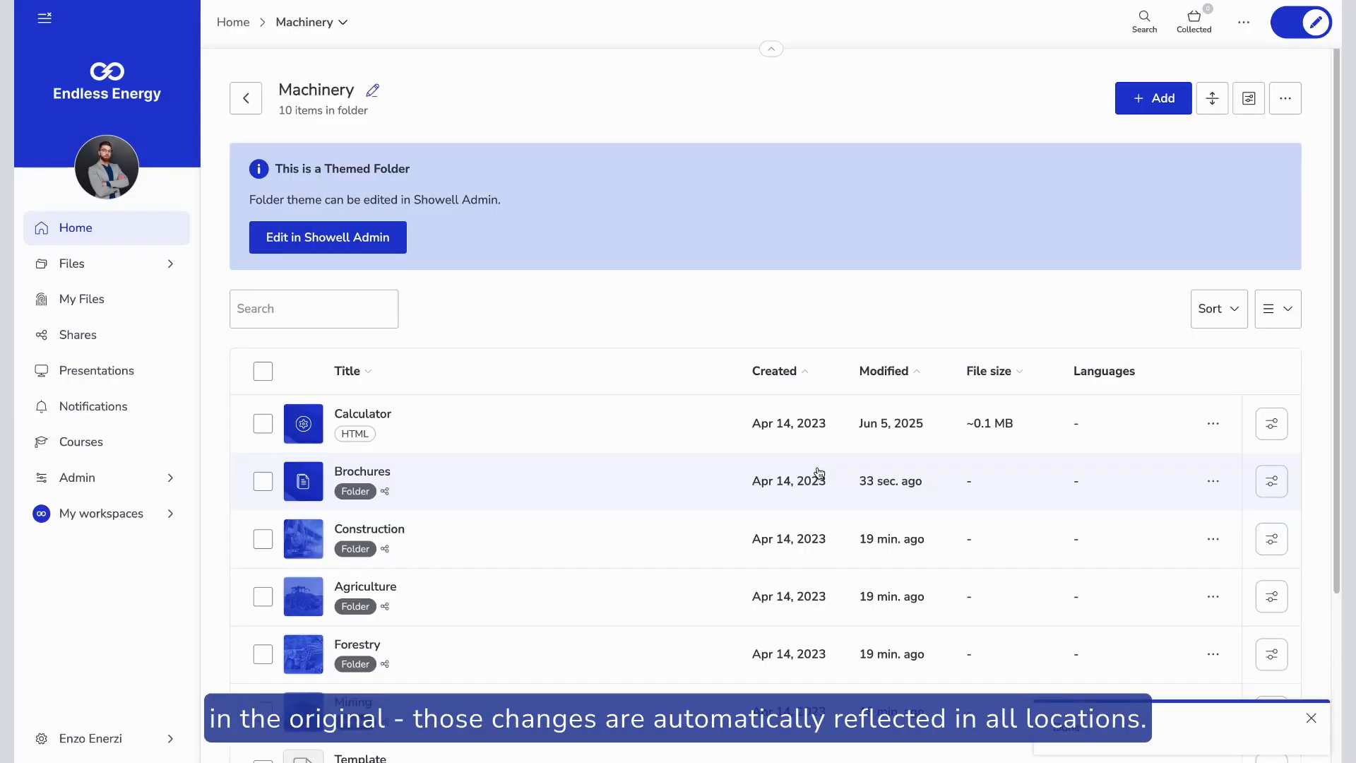
# Open the Documents Live Copy folder in Machinery and go to its master folder for editing
pyautogui.scroll(-3, 818, 475)
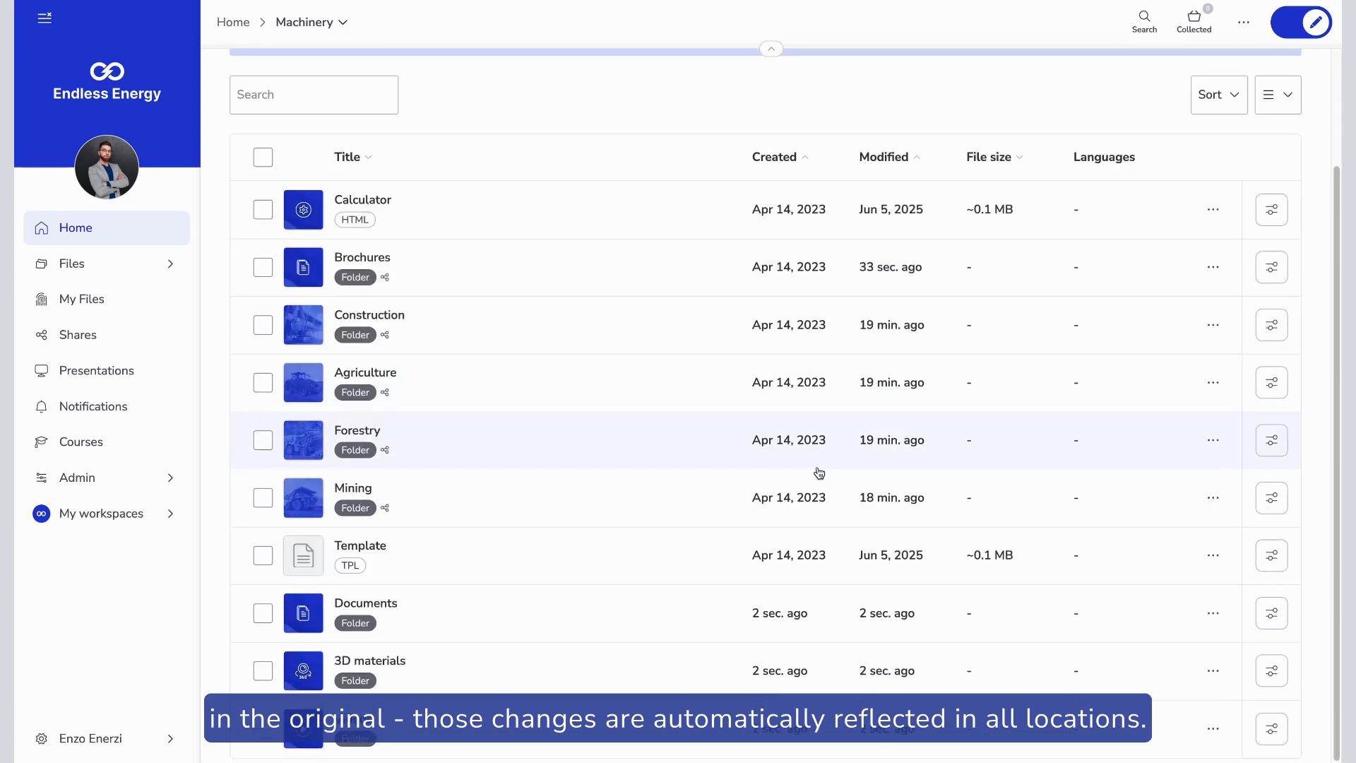
pyautogui.click(599, 614)
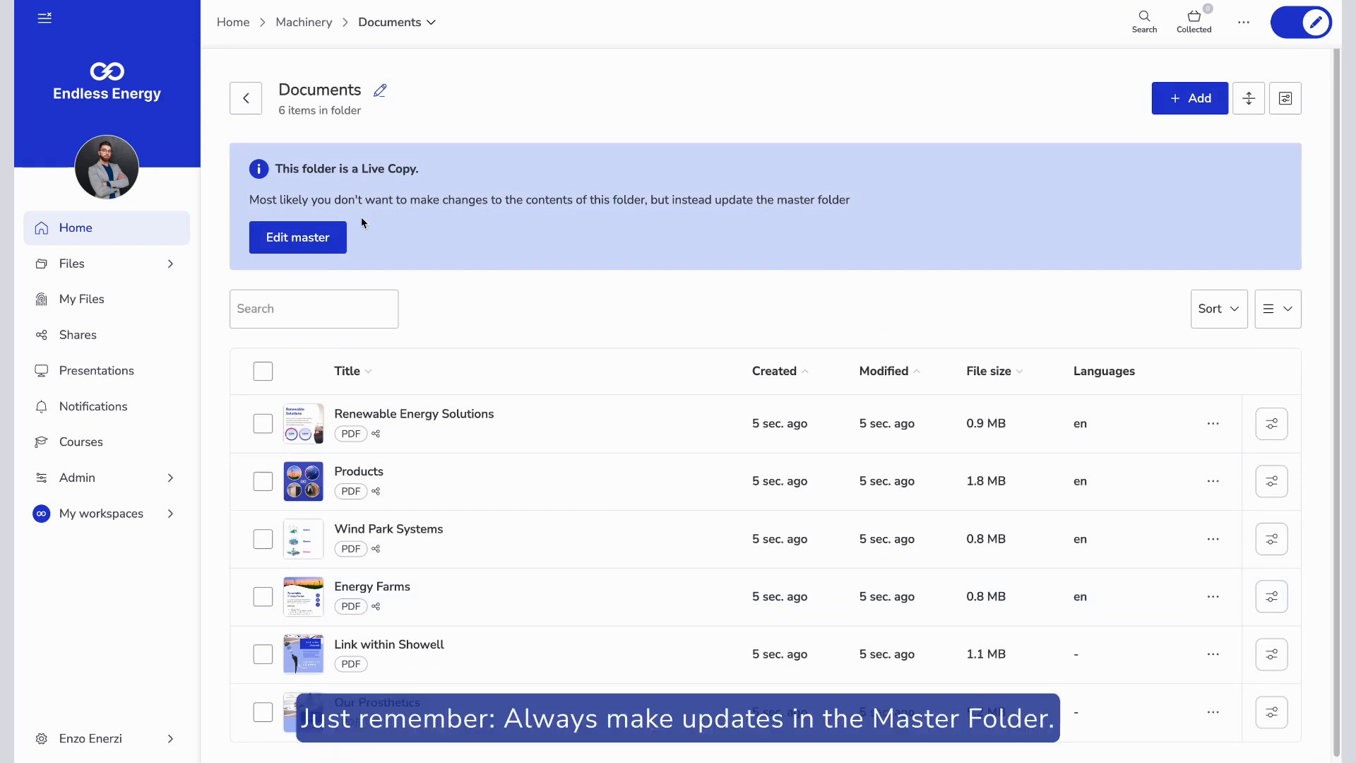
pyautogui.click(321, 241)
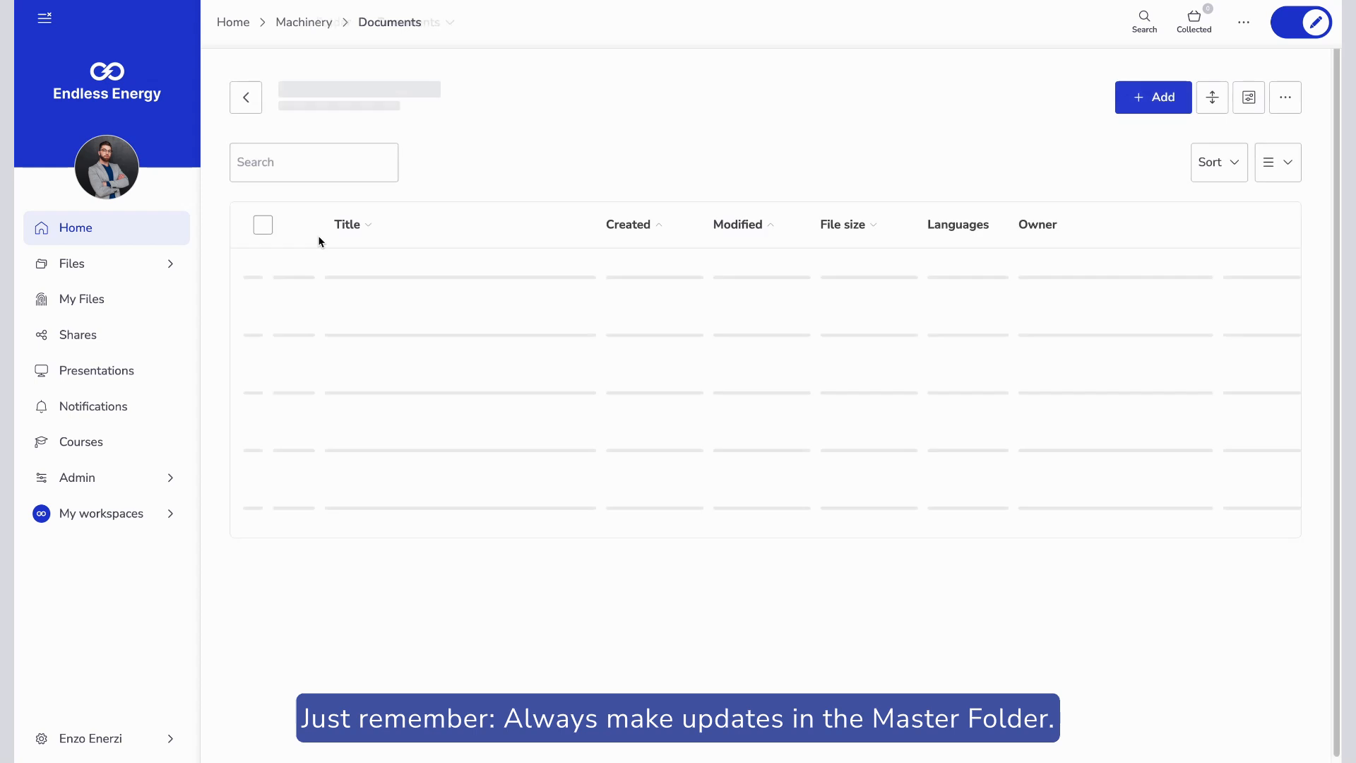